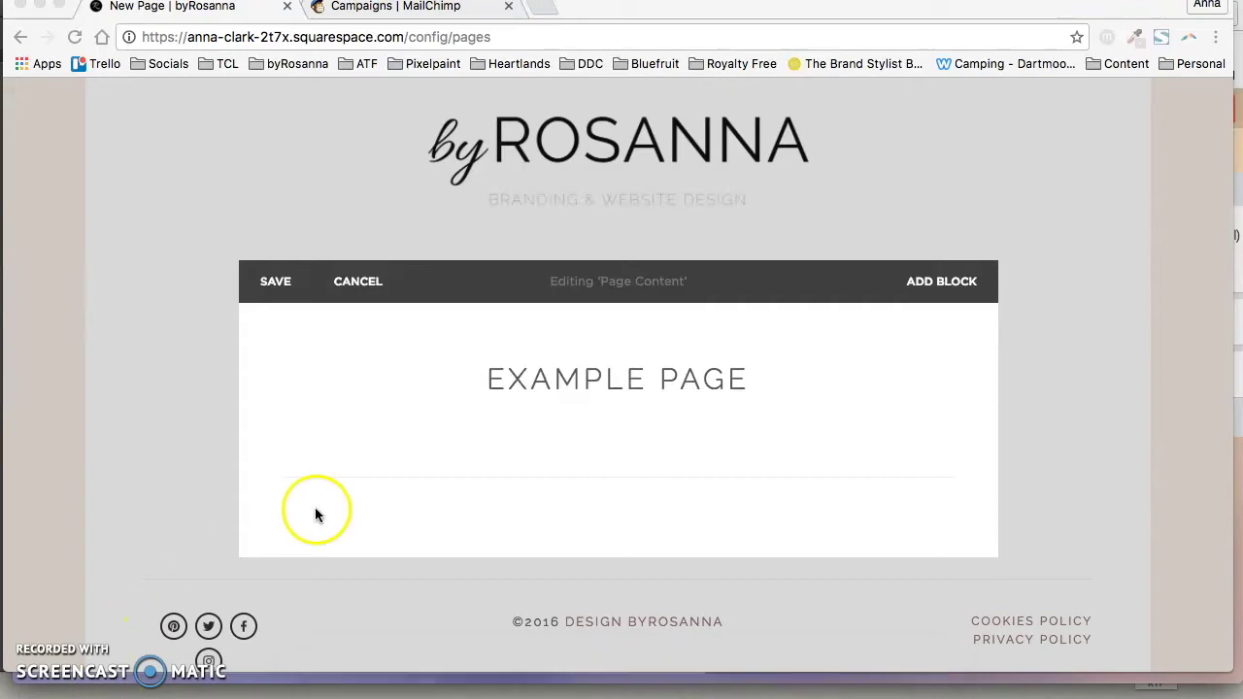
- Select the 'EXAMPLE PAGE' Heading 1 text in the new page's text block
click(494, 391)
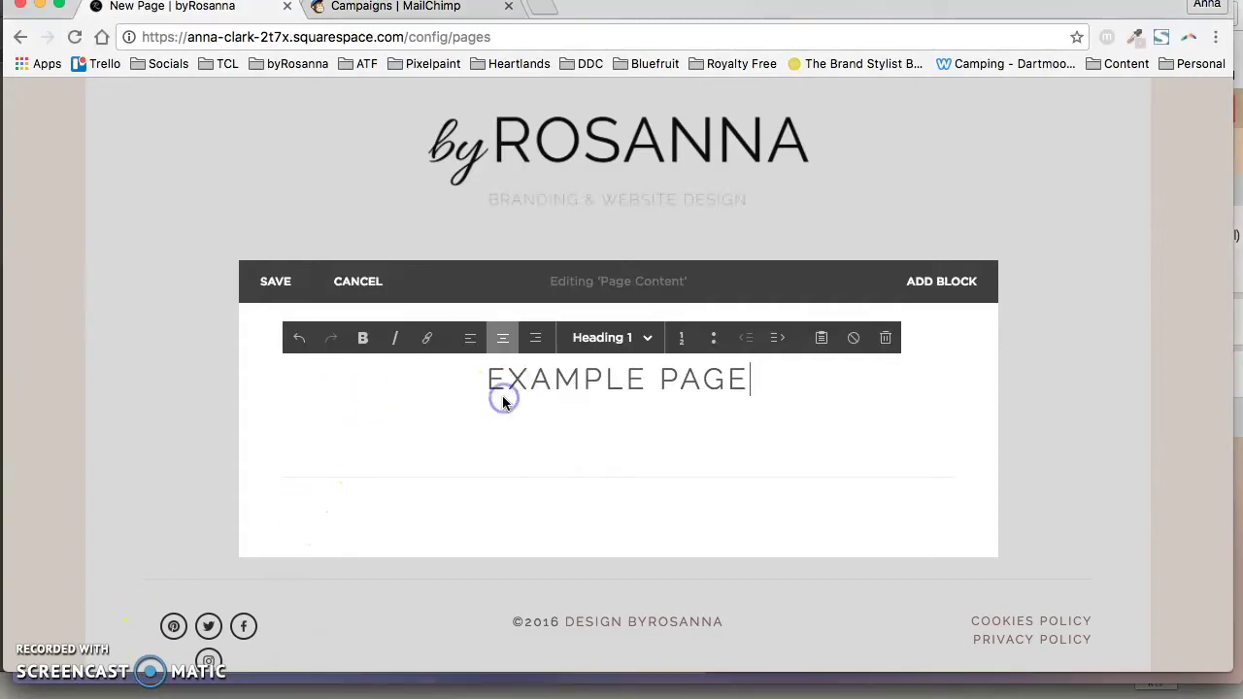
click(751, 379)
drag(750, 379, 489, 373)
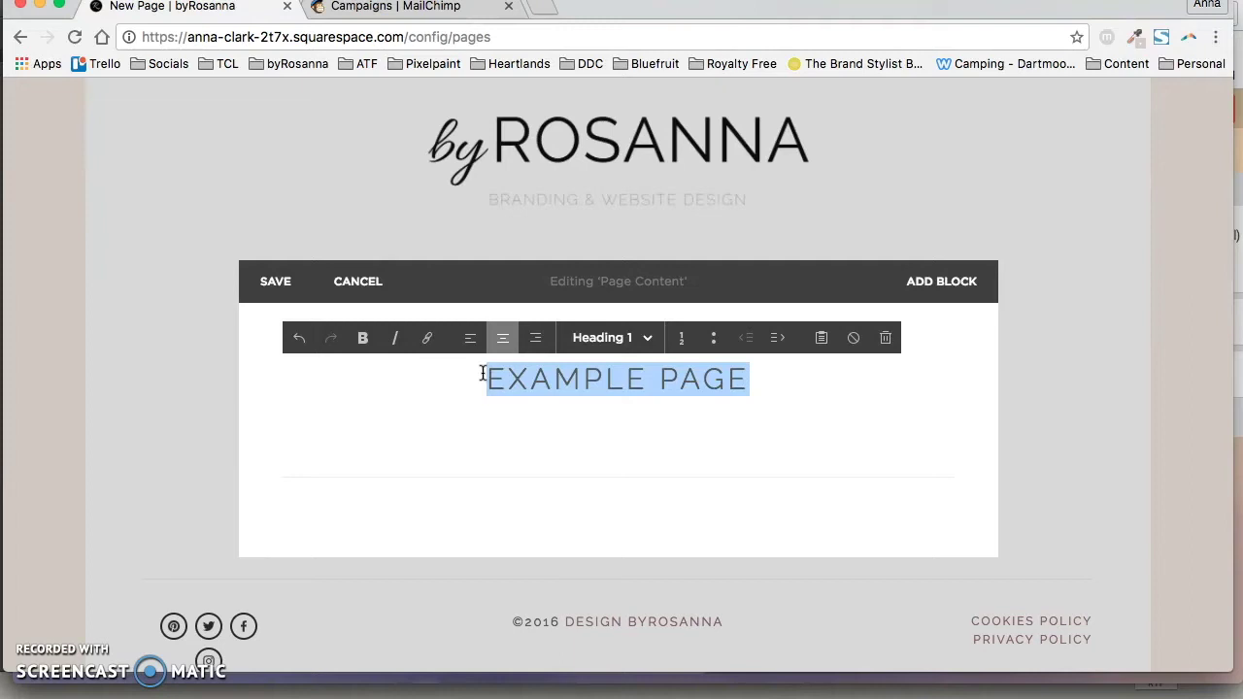
- Replace the heading with 'DOWNLOAD YOUR FREE GUIDE!' and add the line 'Sign up below & get your free 'Find a Breeder' guide:'
text(DOWNLOAD )
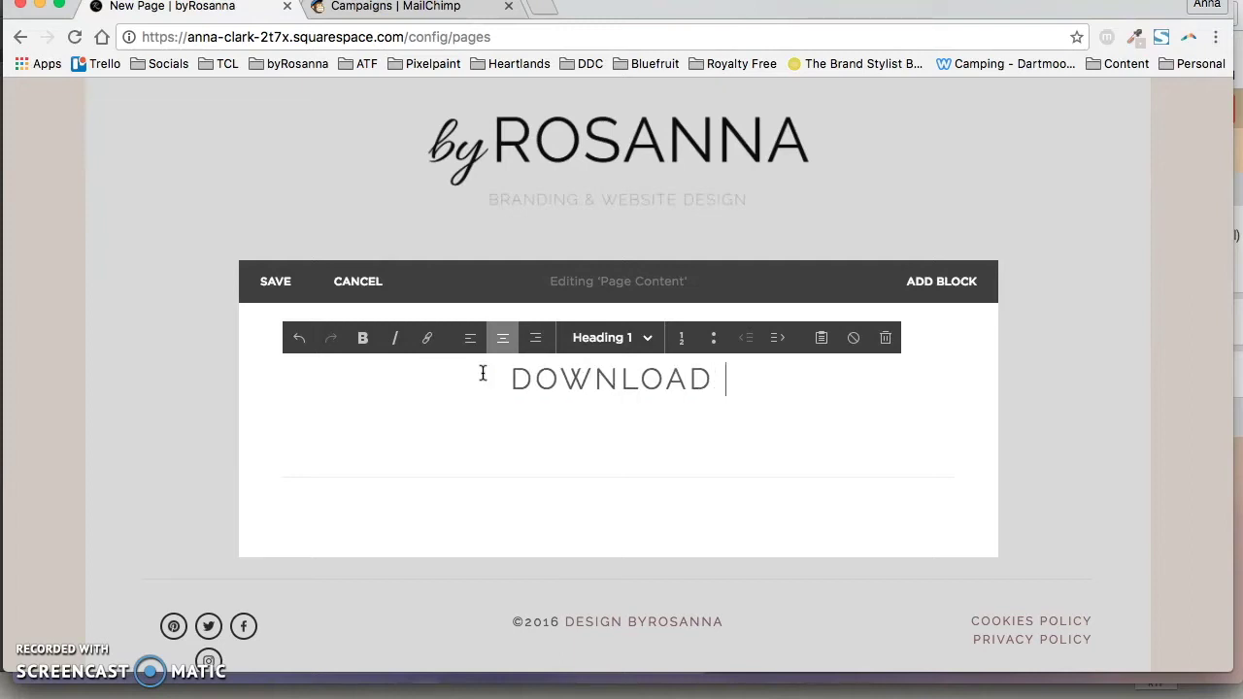
text(YOUR )
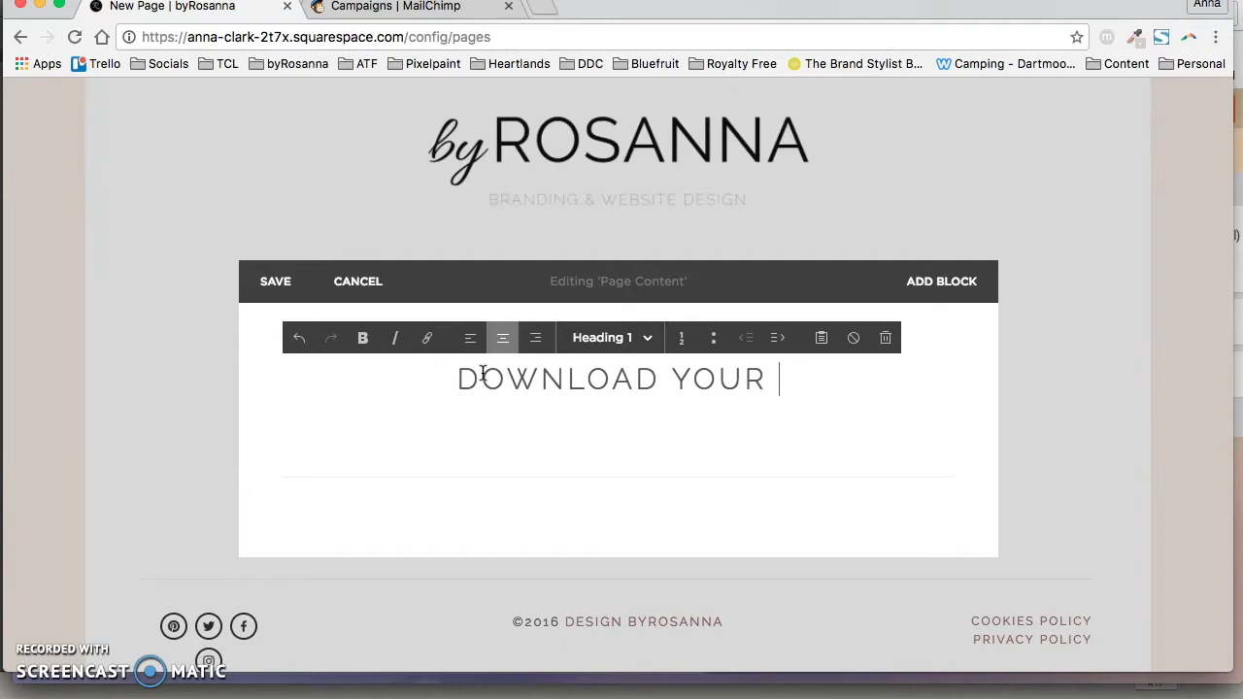
text(FREE GUIDE!)
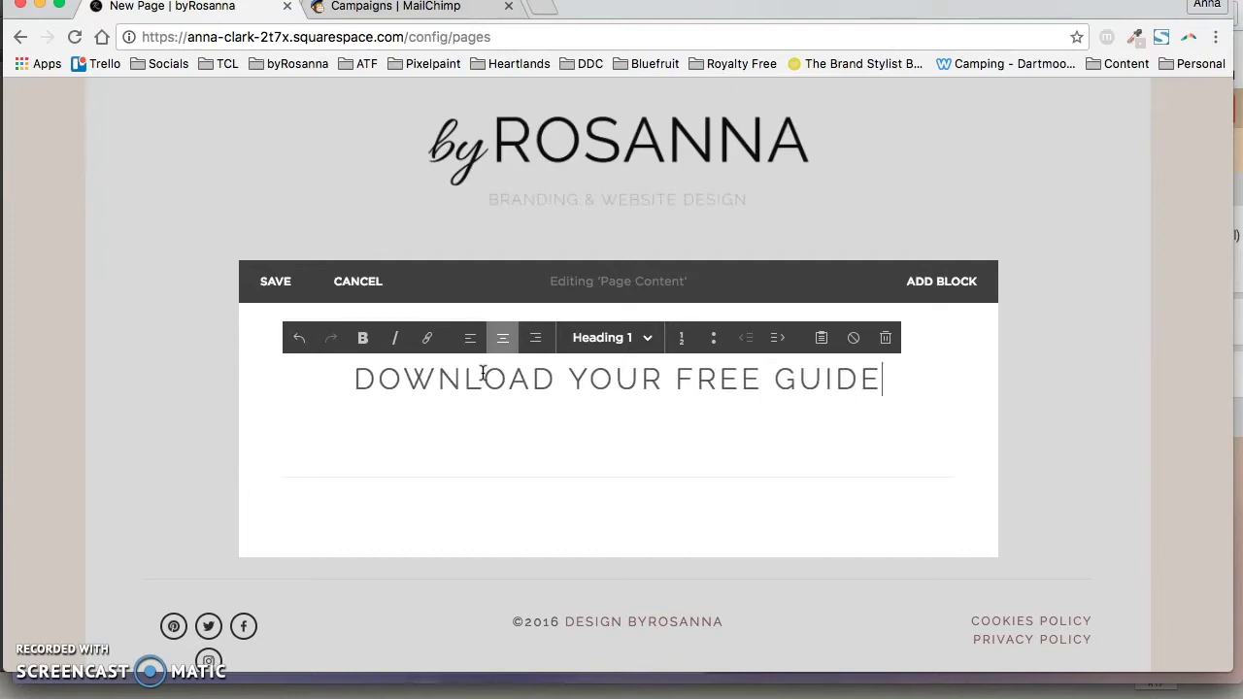
click(633, 435)
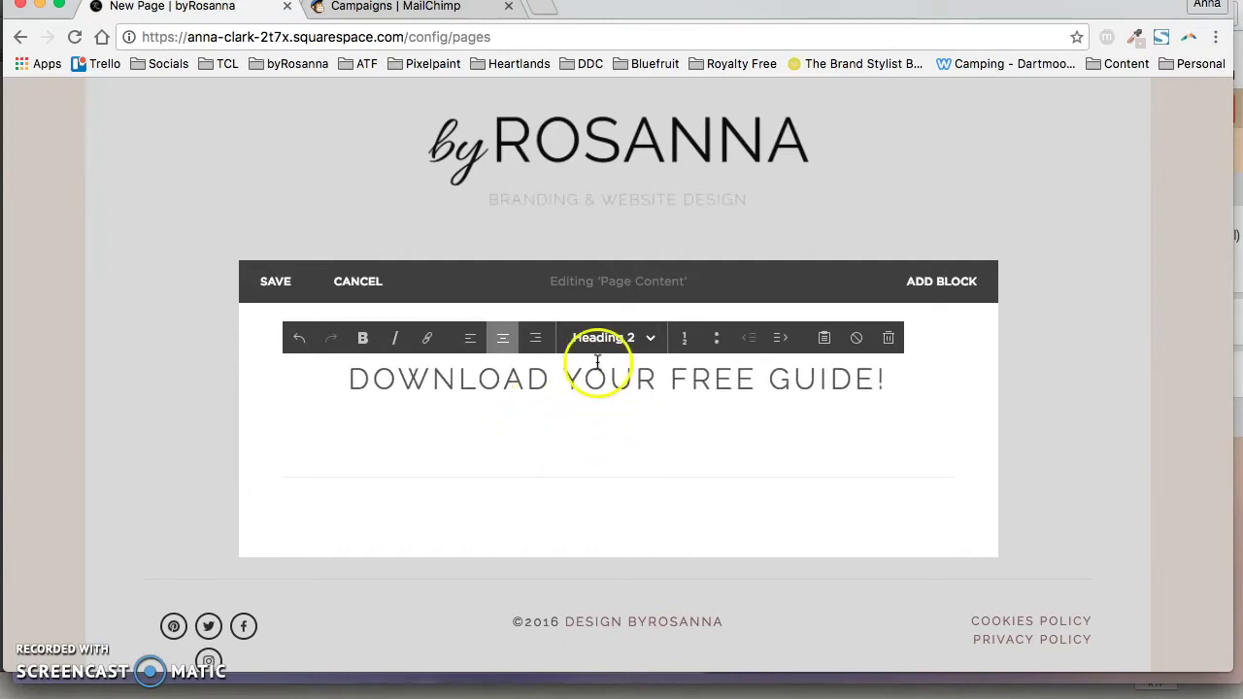
key(Escape)
click(618, 430)
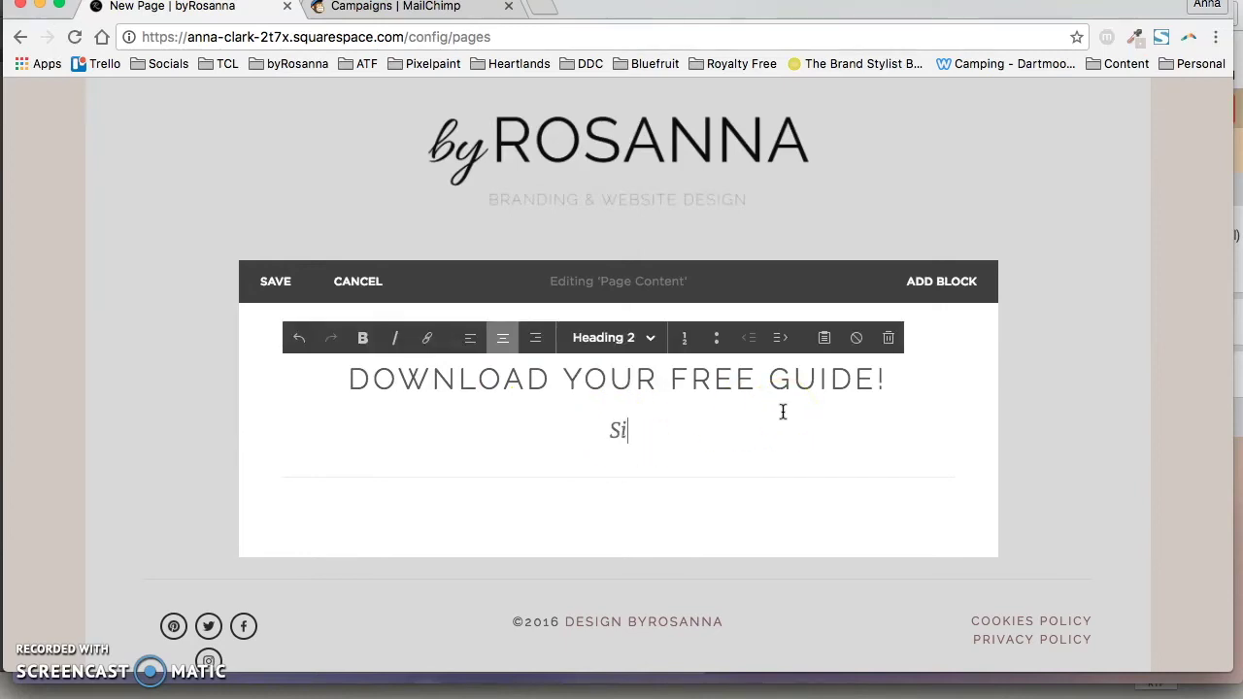
text(Sign up below & )
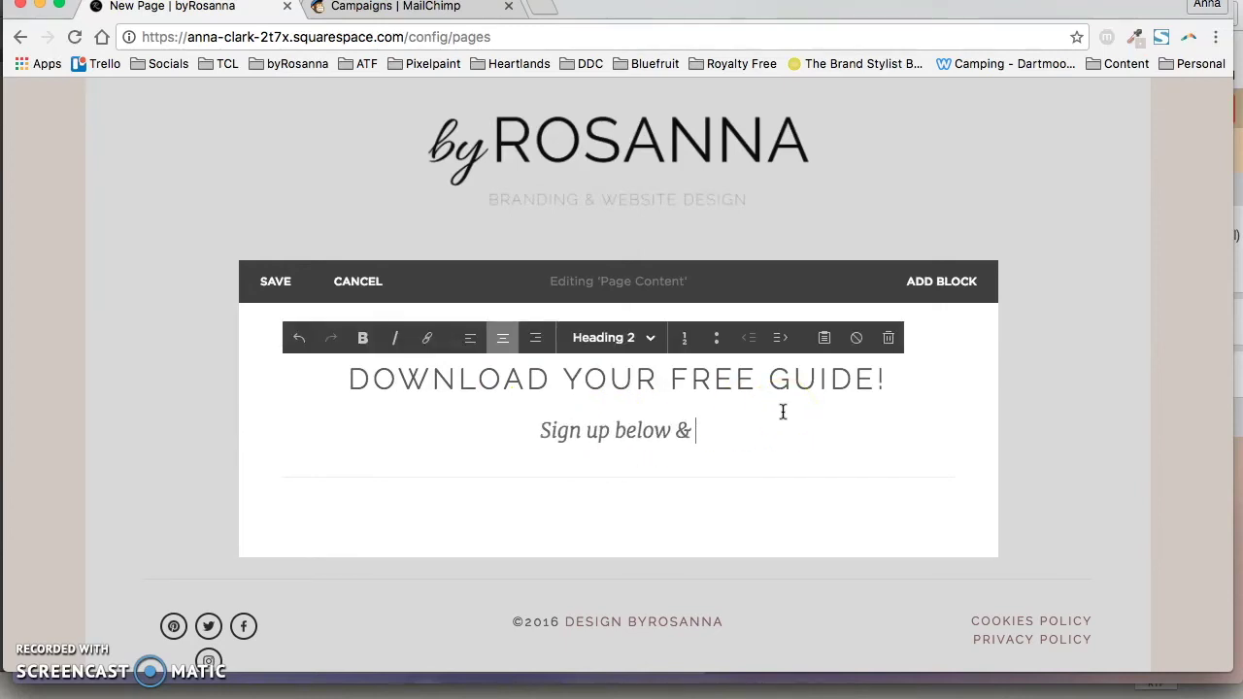
text(get you)
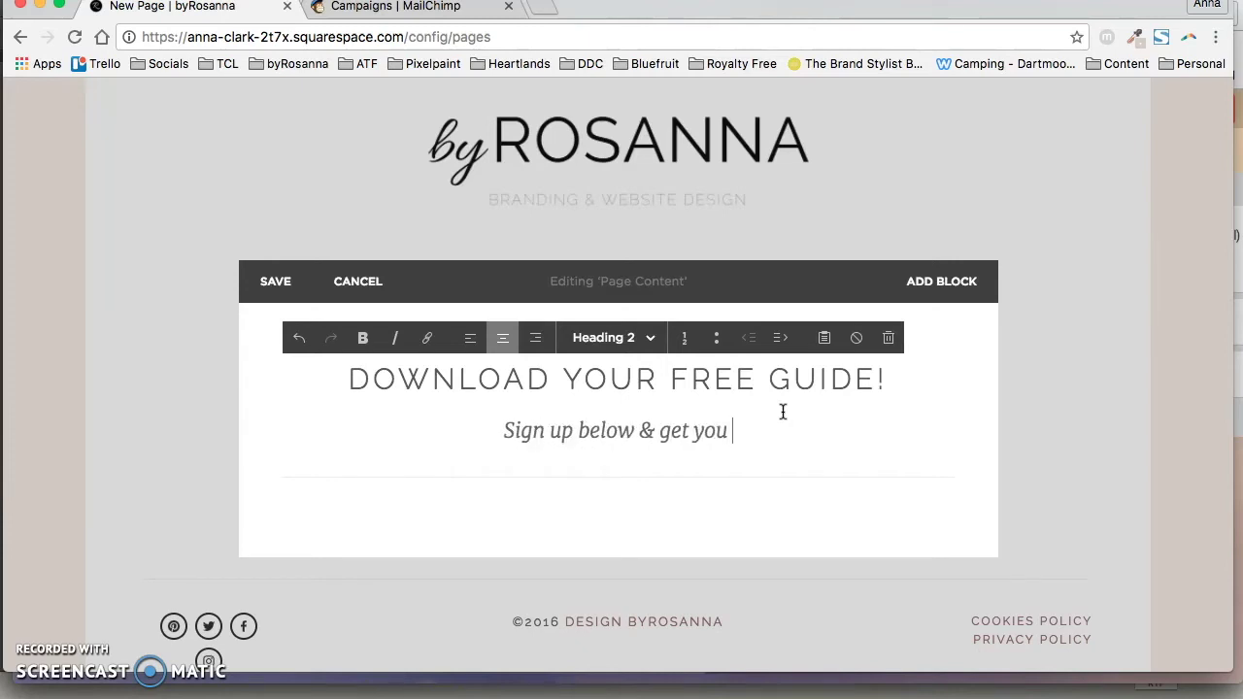
text(r free 'Find a )
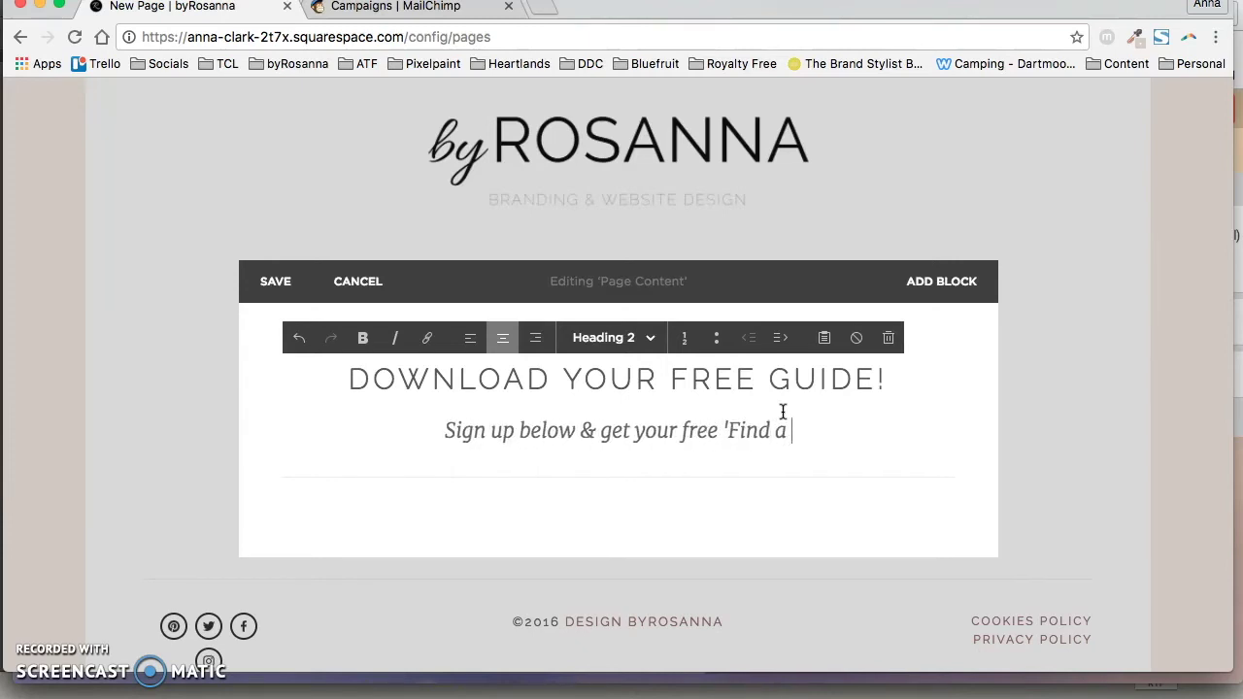
text(Breeder' gu)
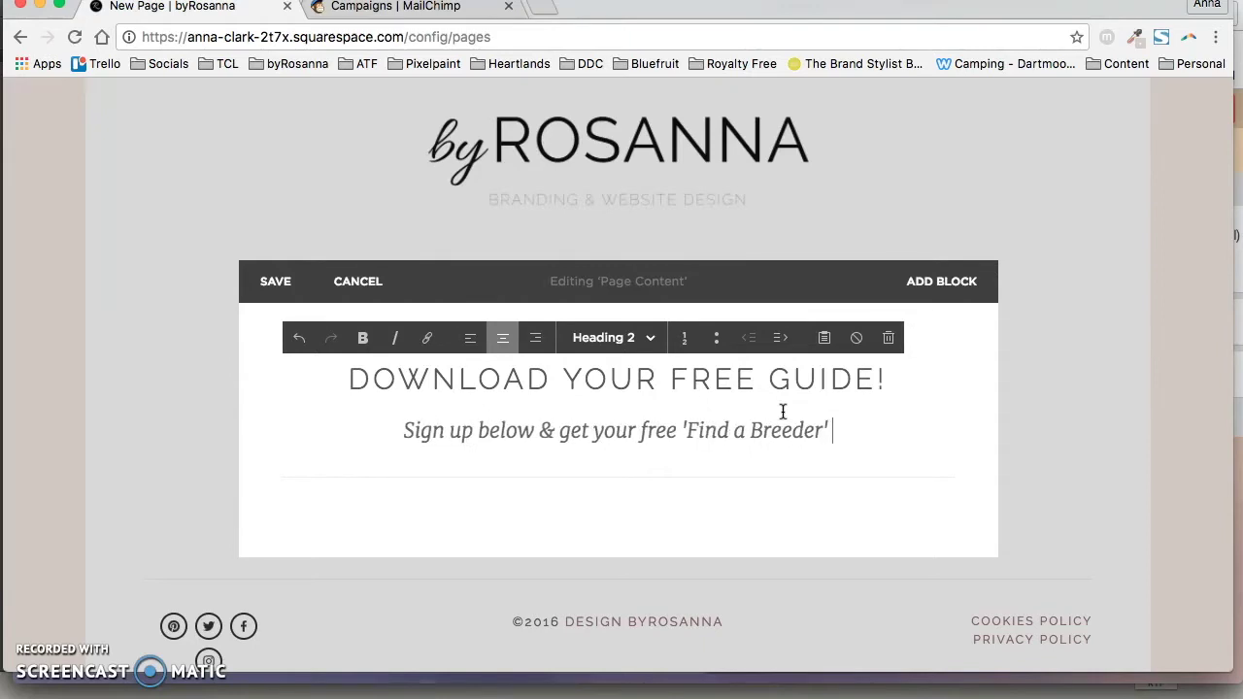
text(ide:)
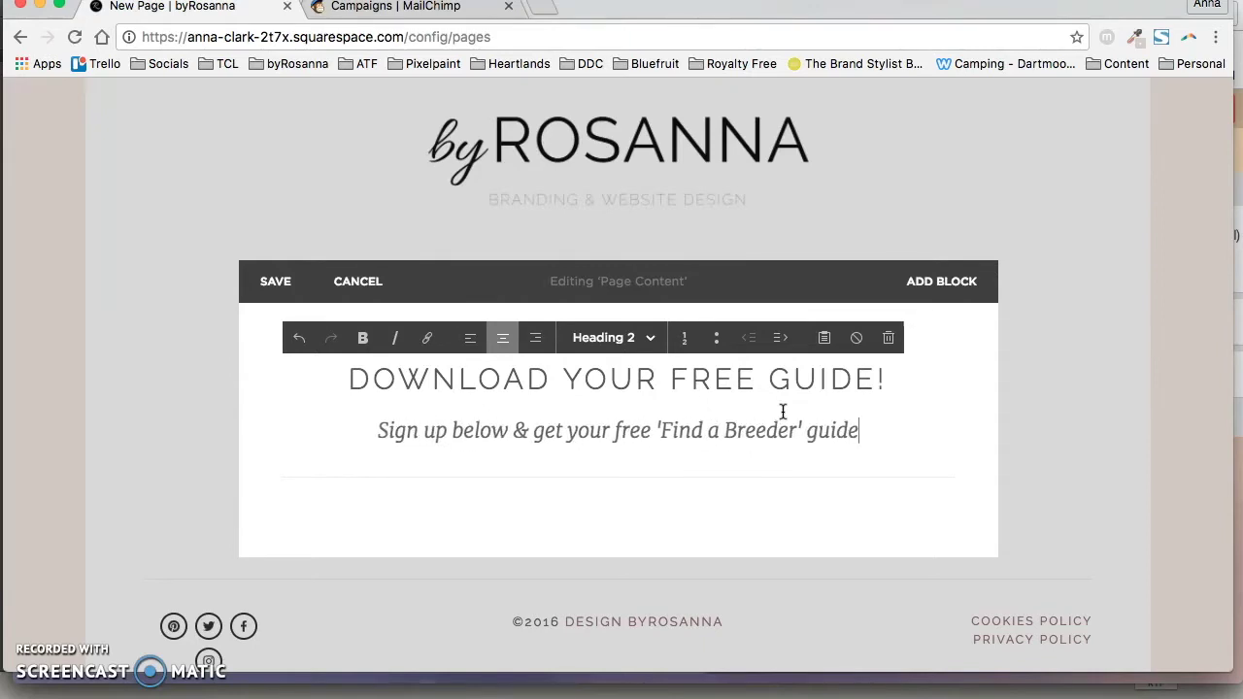
click(550, 499)
click(404, 549)
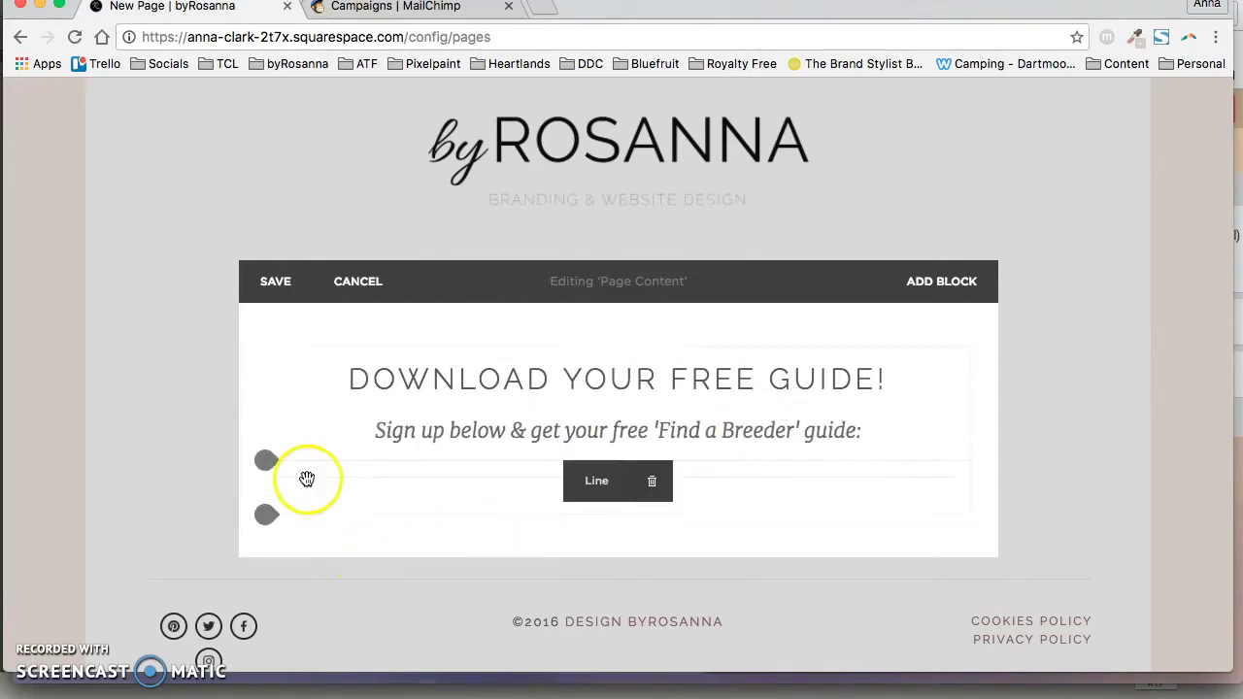
- Insert a Newsletter block below the divider line
drag(267, 461, 268, 525)
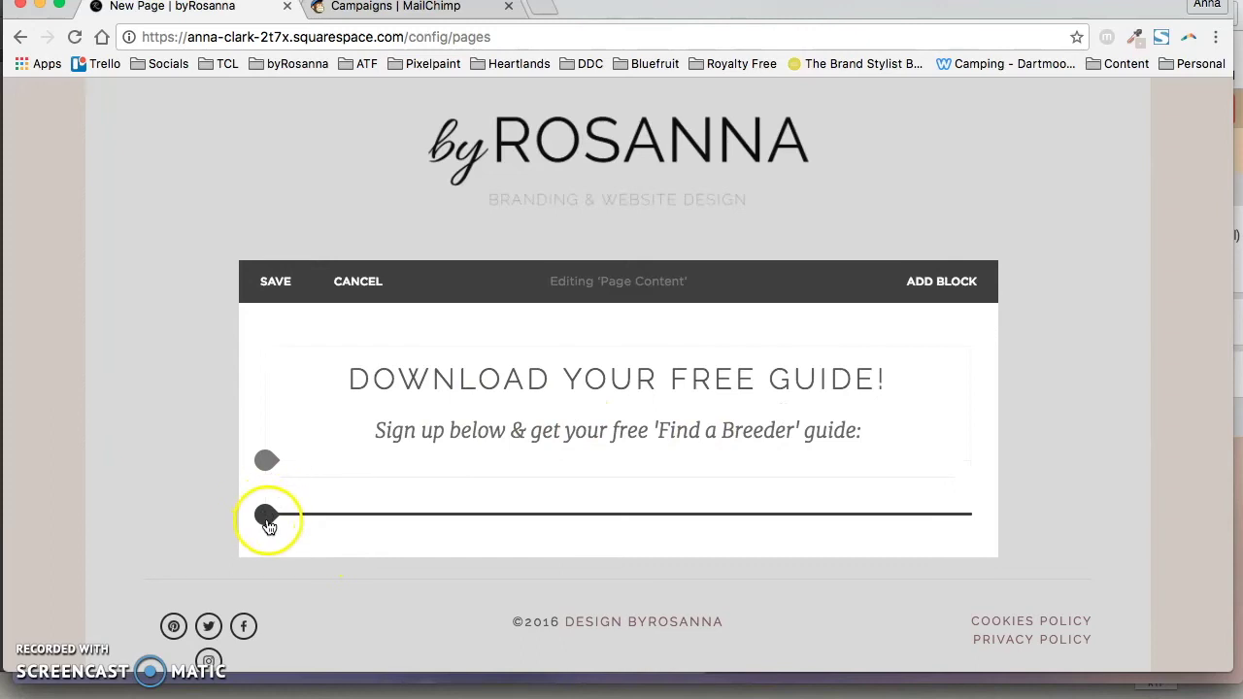
click(269, 525)
scroll(499, 516, down, 5)
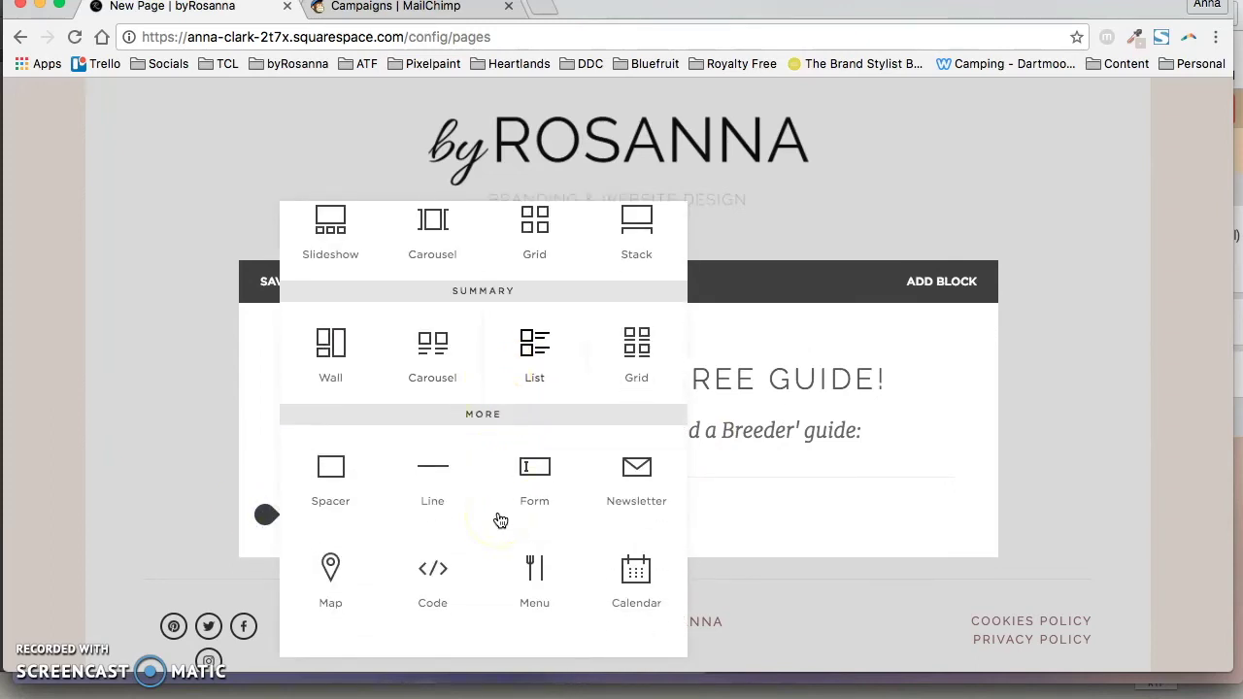
click(636, 468)
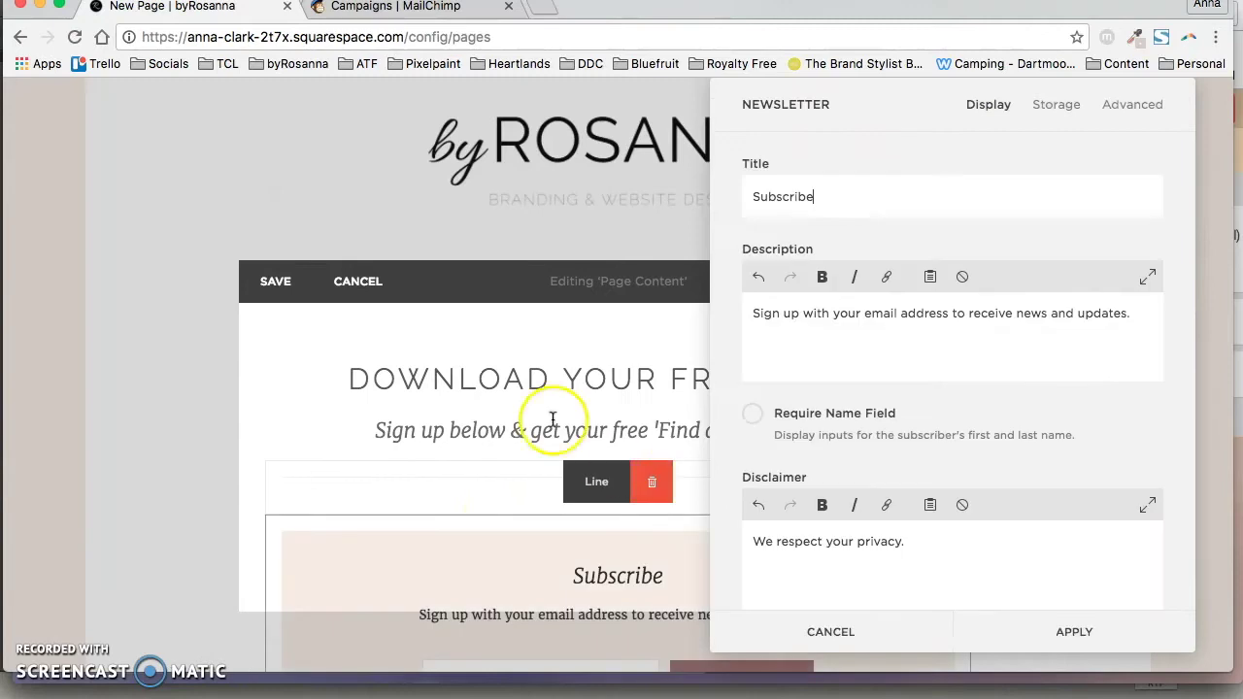
scroll(552, 417, down, 3)
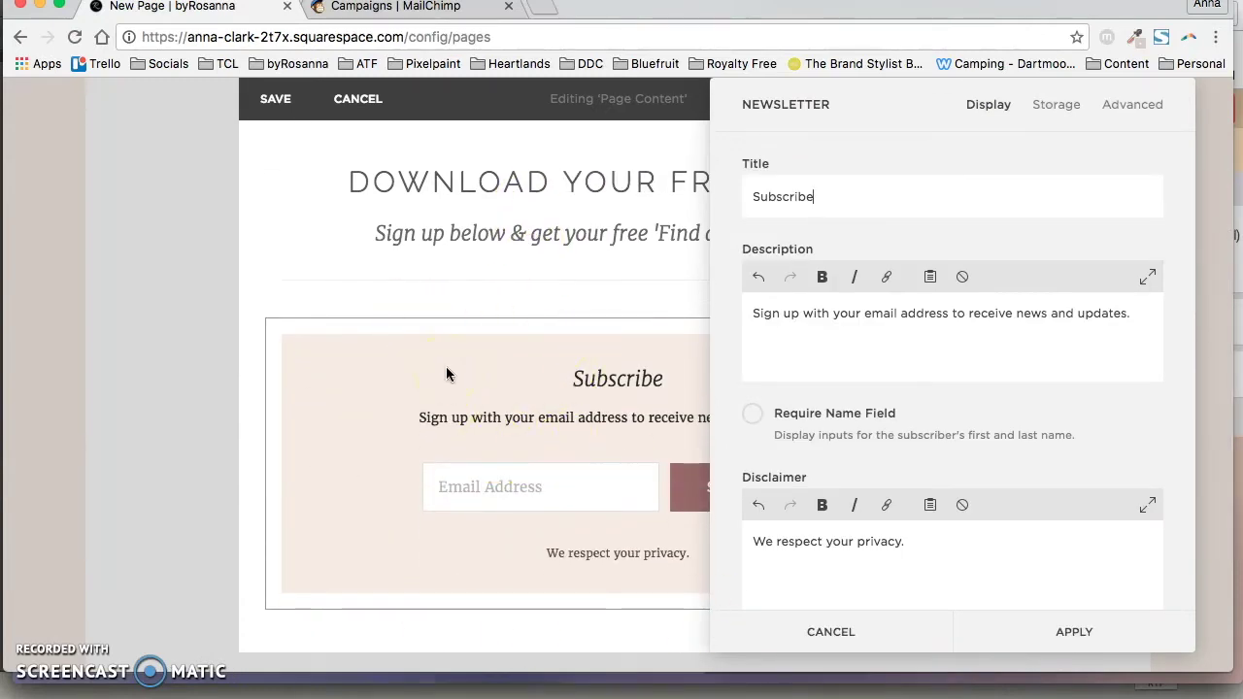
click(510, 315)
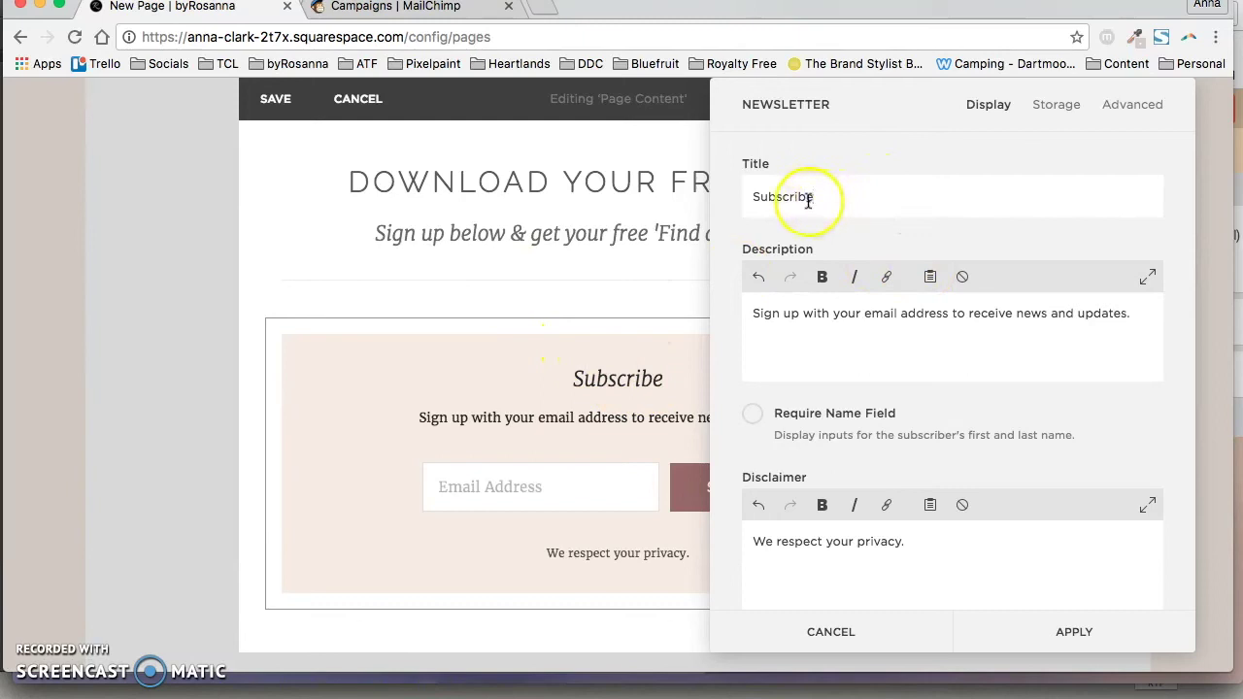
- Title the newsletter block 'Sign me up!' and leave name fields off, email only
drag(832, 197, 722, 184)
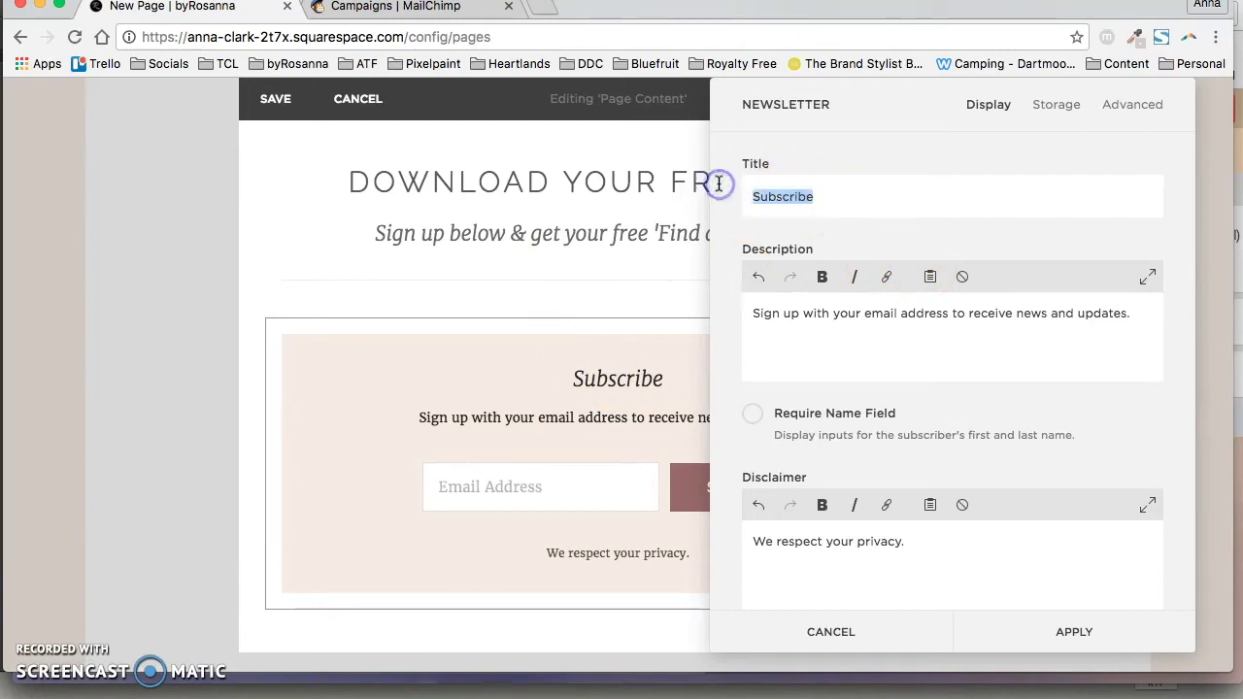
text(Sign me up!)
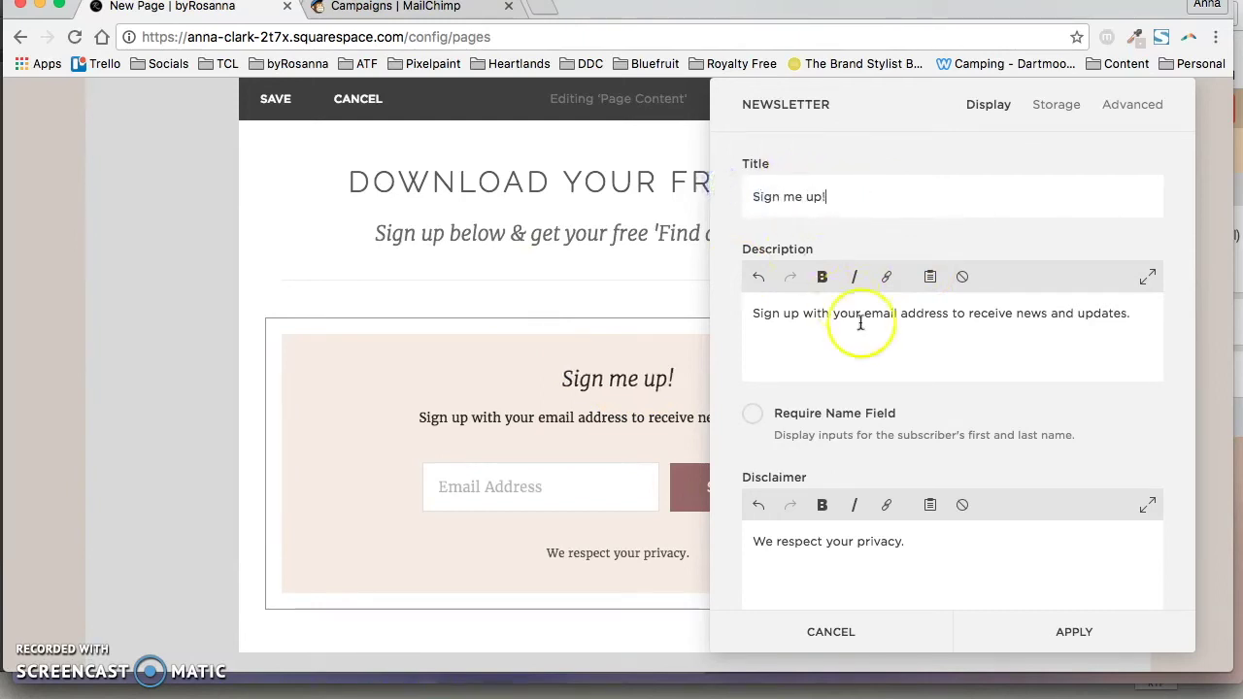
drag(753, 316, 1101, 312)
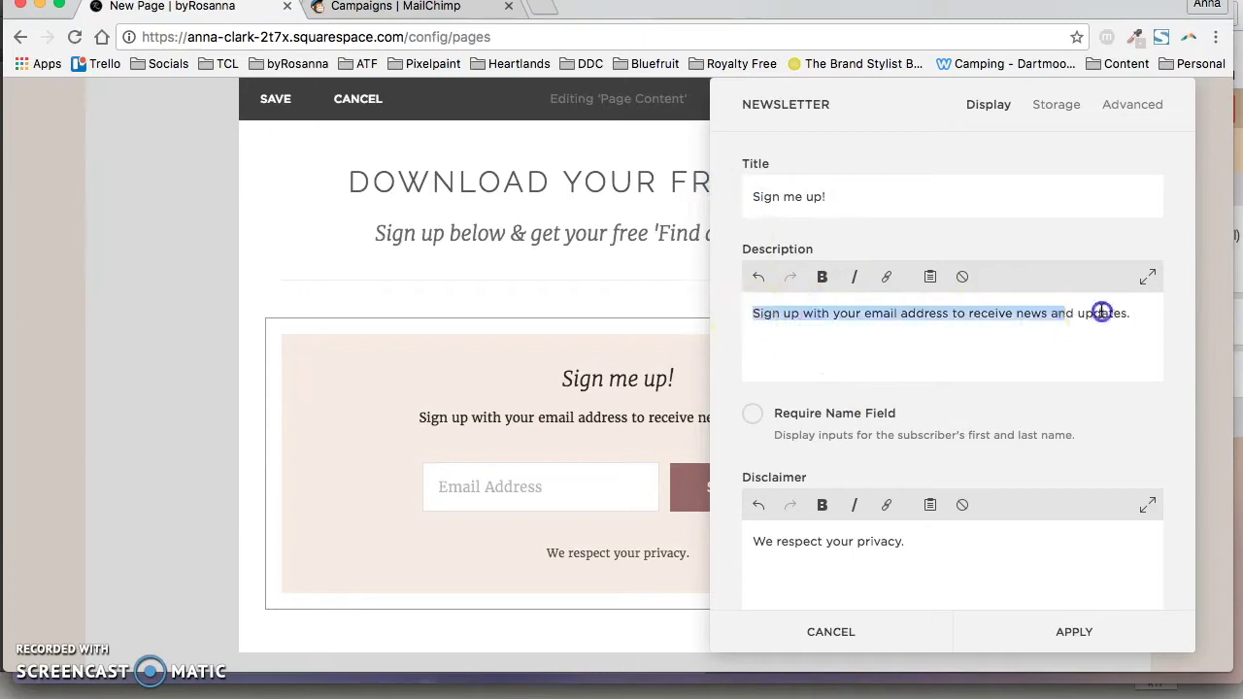
click(1109, 335)
scroll(902, 394, down, 2)
click(752, 342)
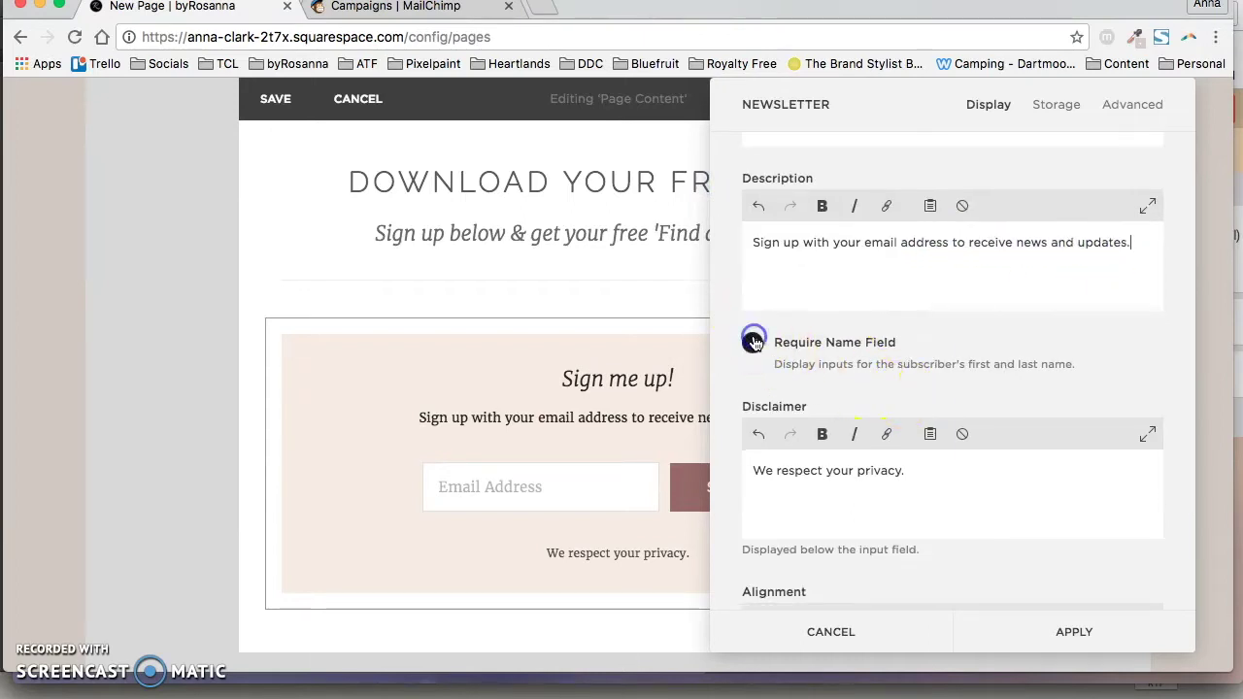
scroll(487, 493, down, 2)
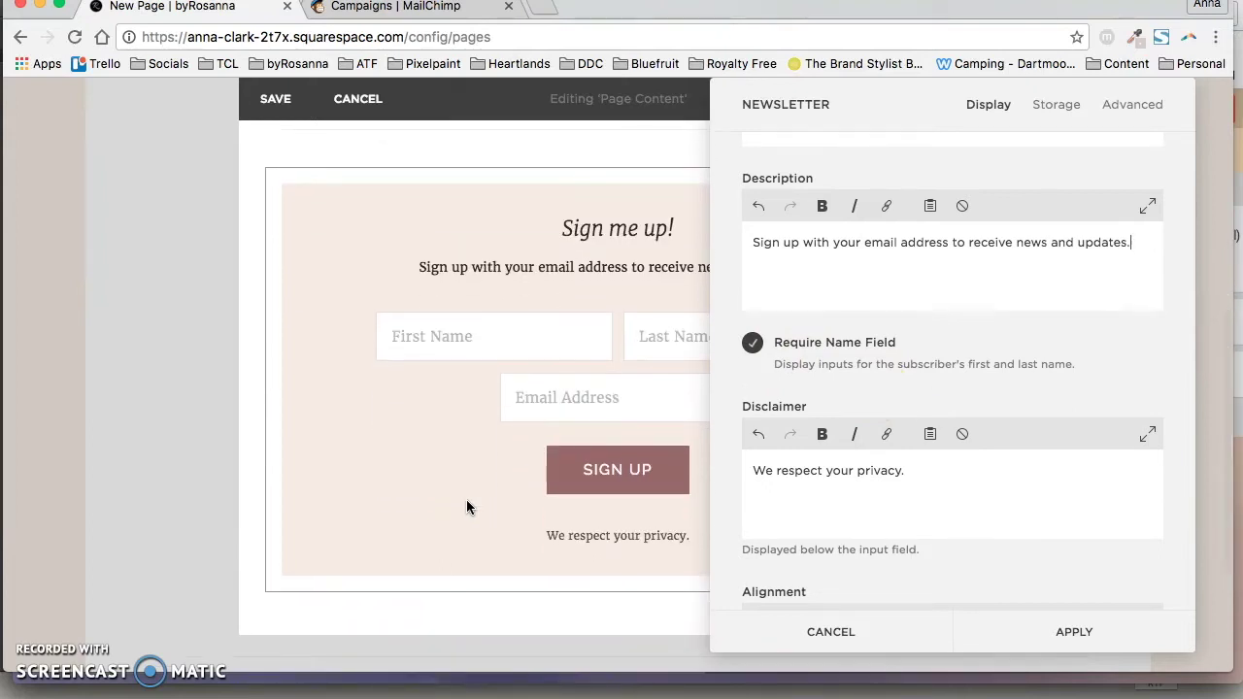
scroll(466, 505, down, 1)
click(751, 341)
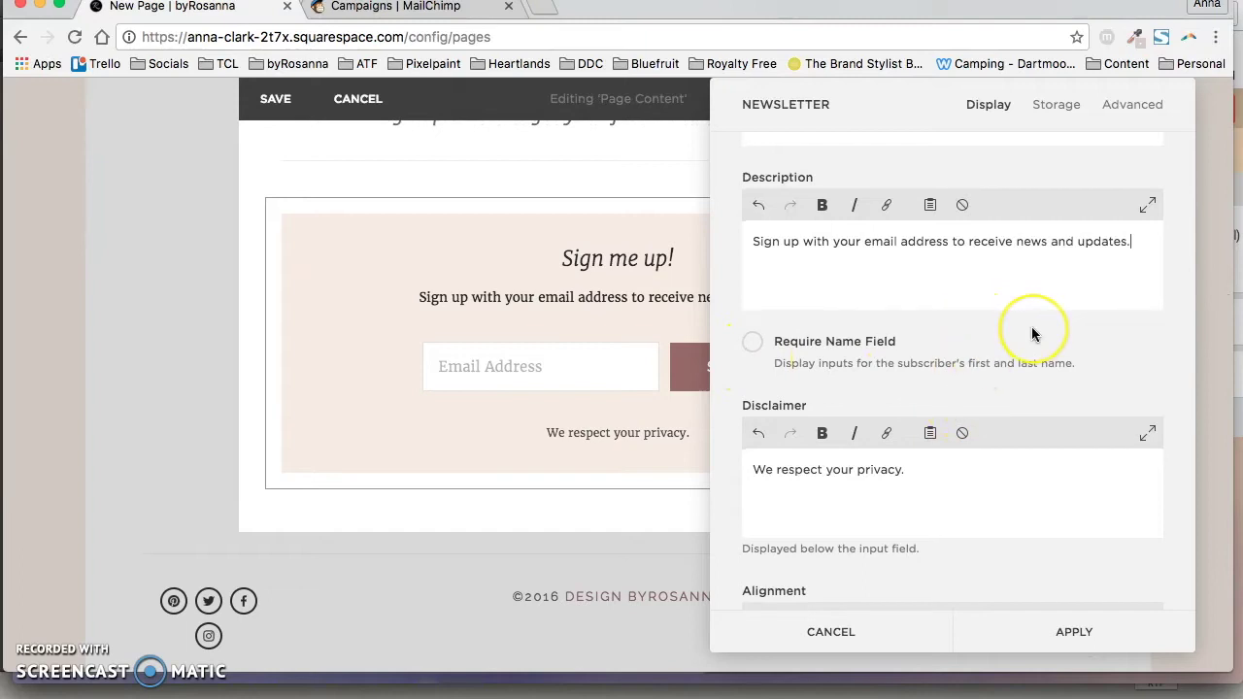
scroll(1031, 330, down, 3)
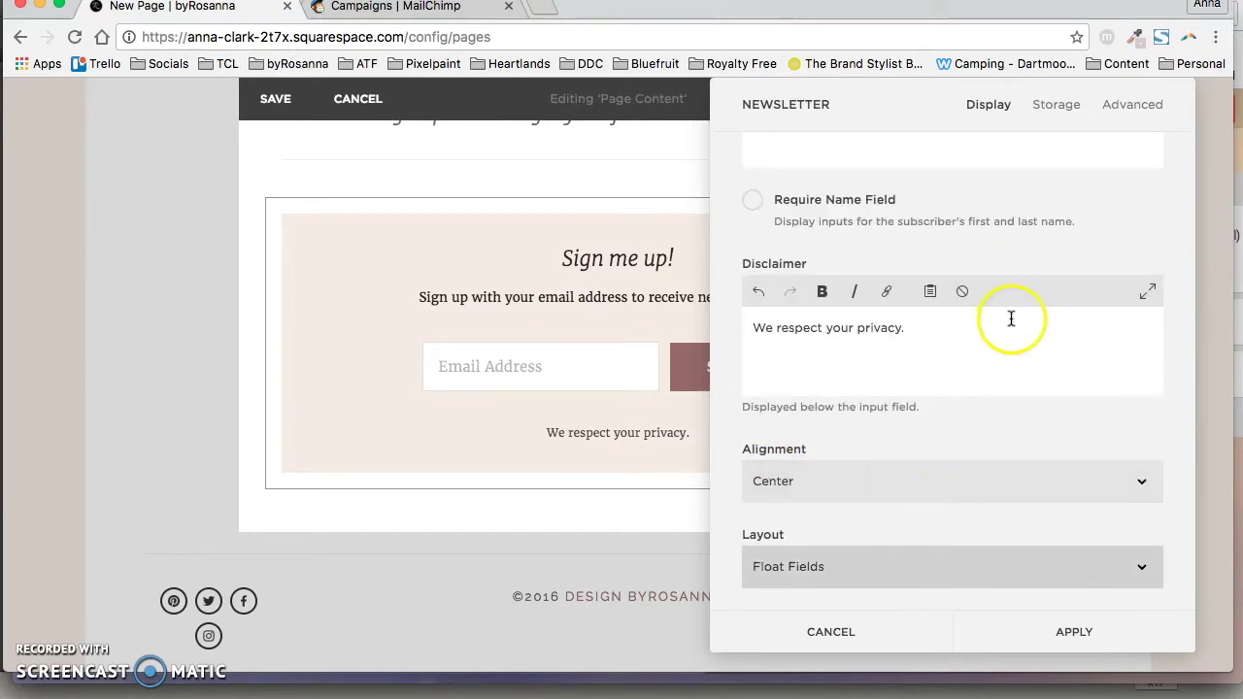
scroll(1007, 316, up, 4)
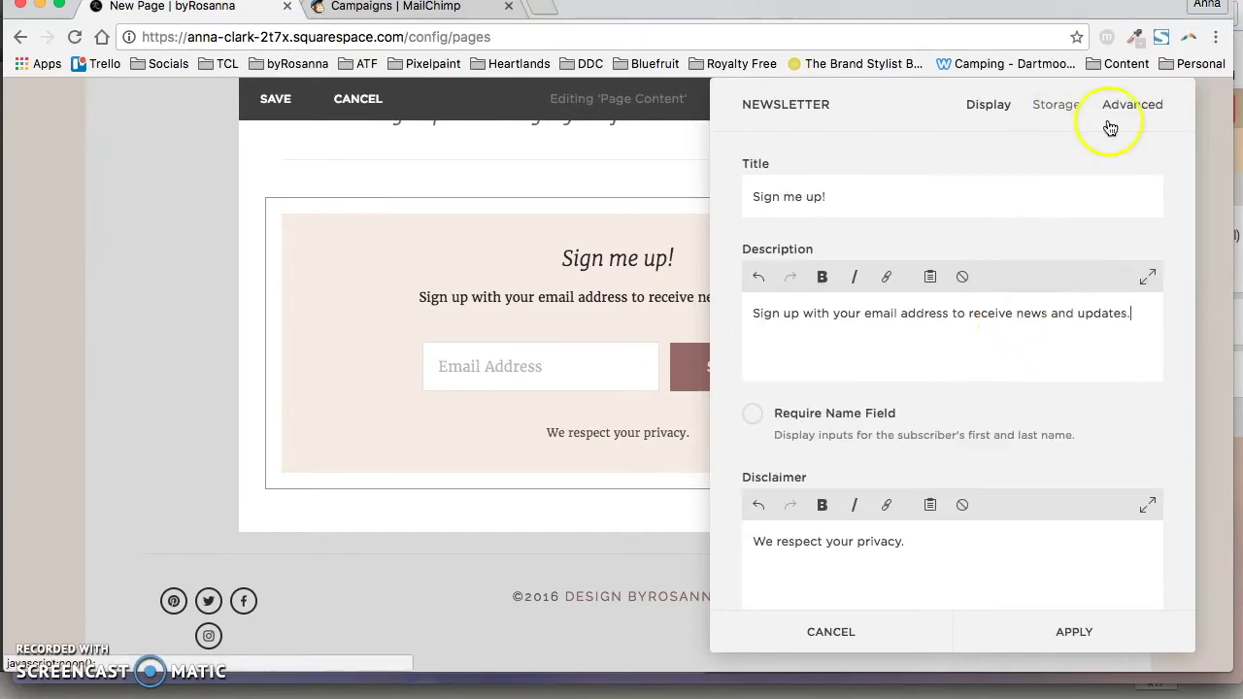
- Connect the newsletter block's storage to MailChimp and log in to authorize Squarespace
click(1056, 106)
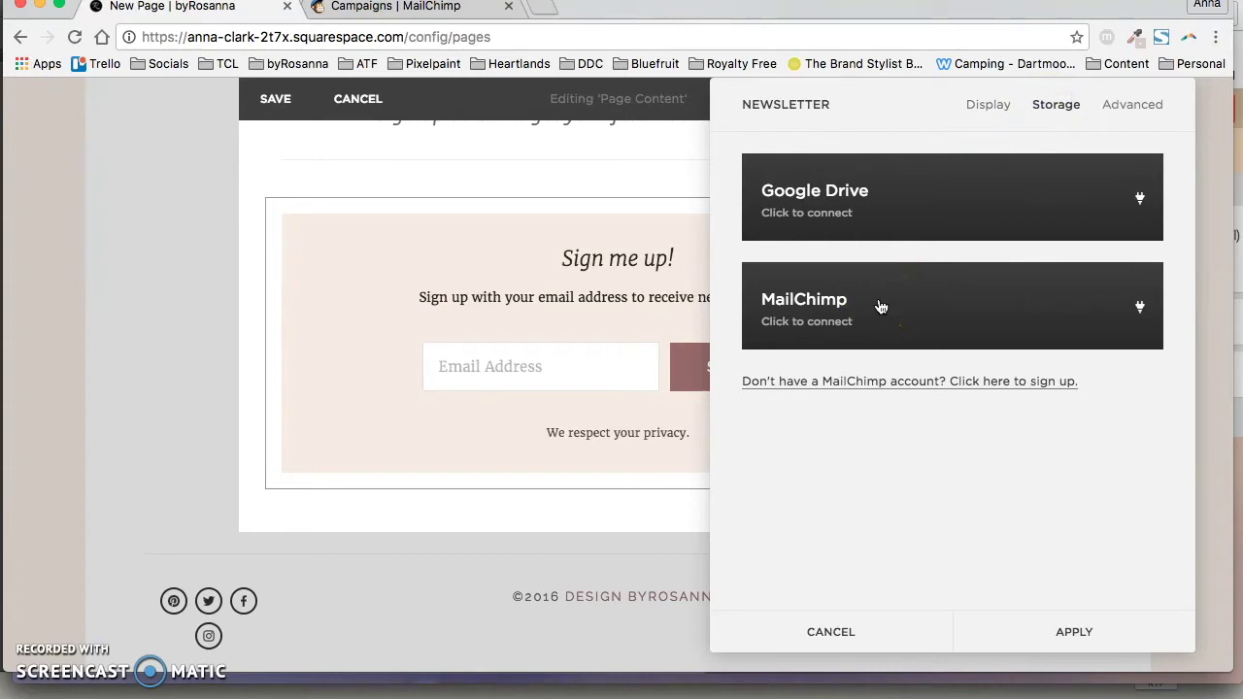
click(845, 321)
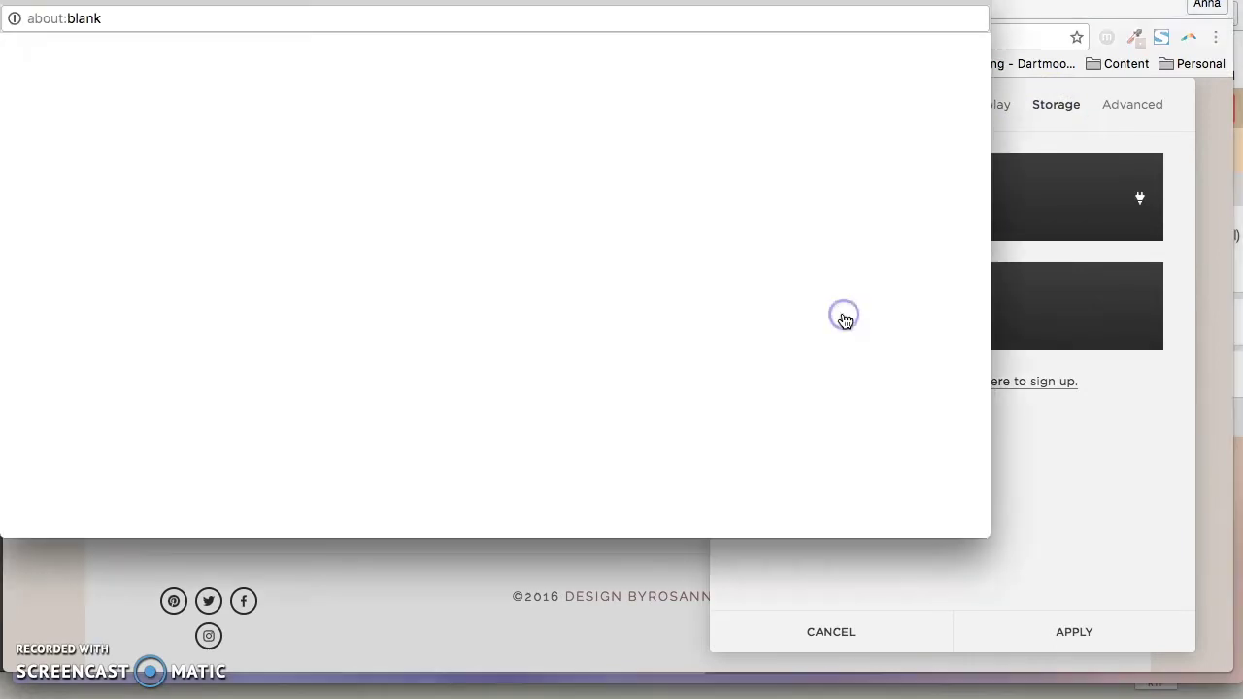
click(353, 281)
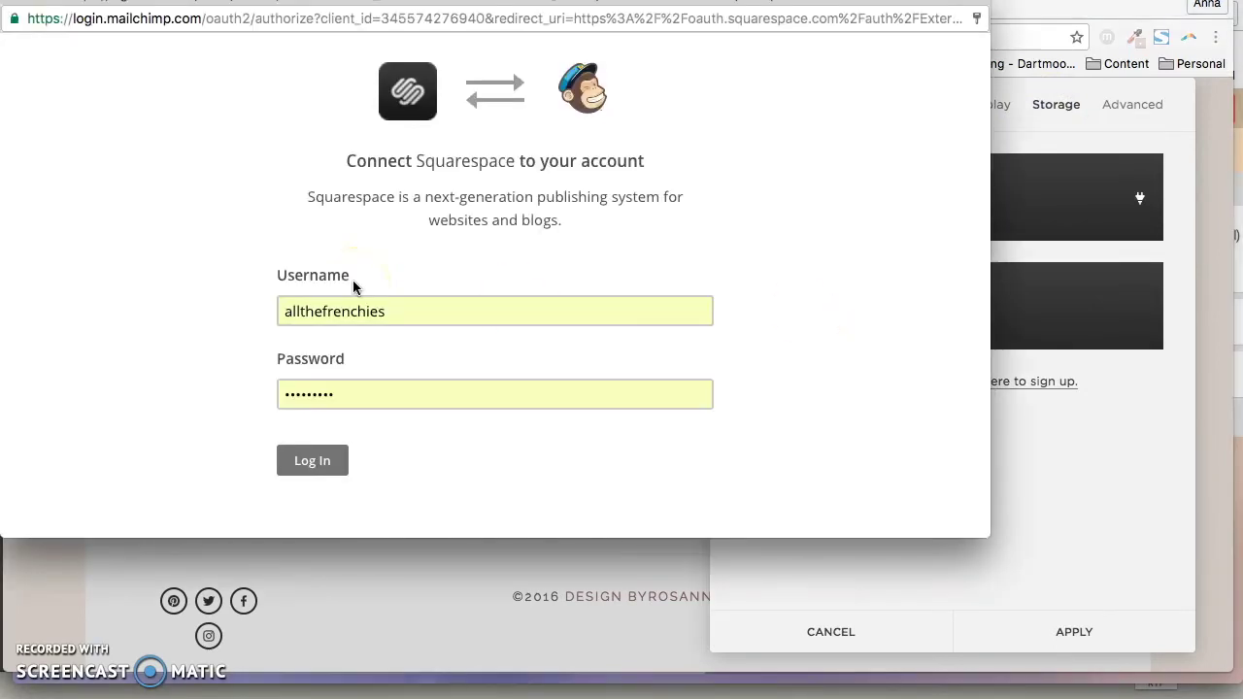
click(318, 452)
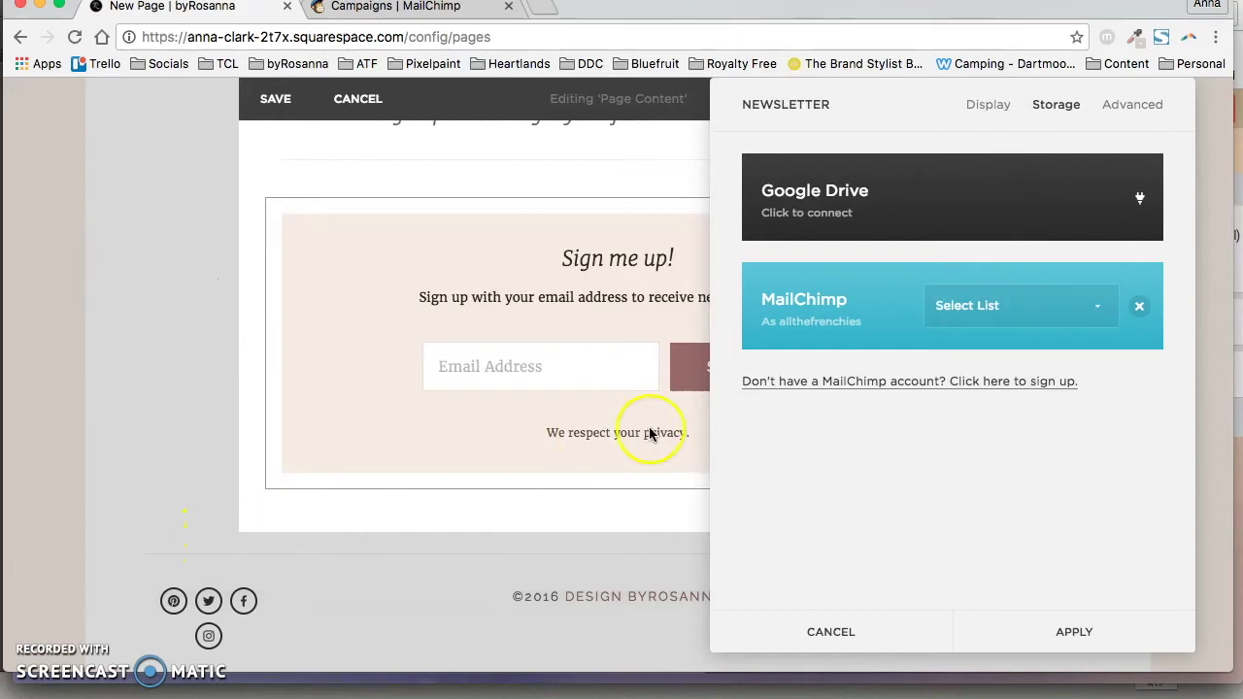
- Send sign-ups to the Breeder Questions list, apply the setting, and save the page
click(1101, 311)
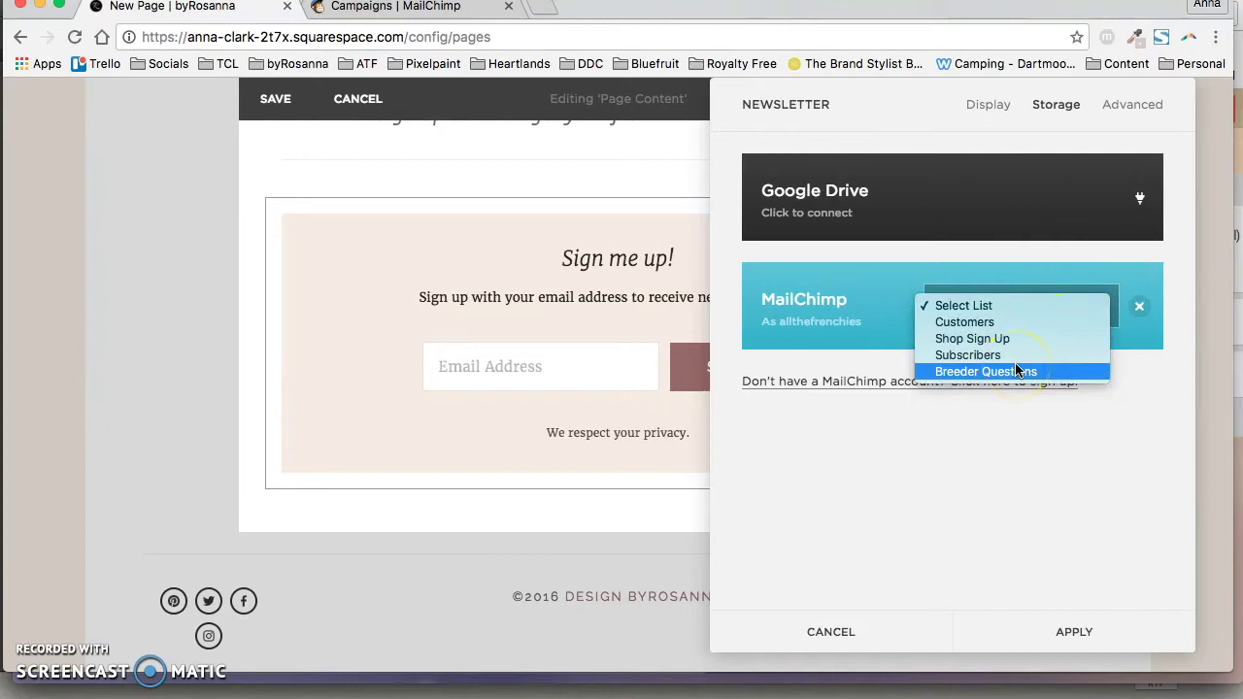
click(1045, 376)
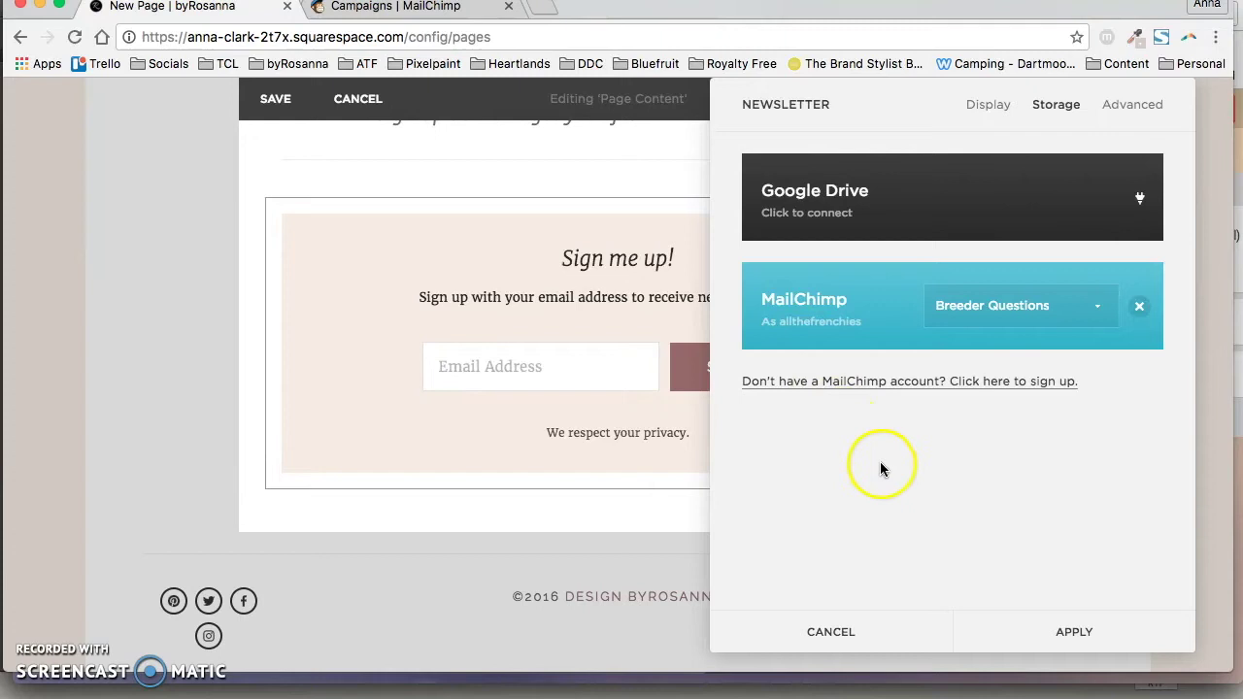
click(1074, 632)
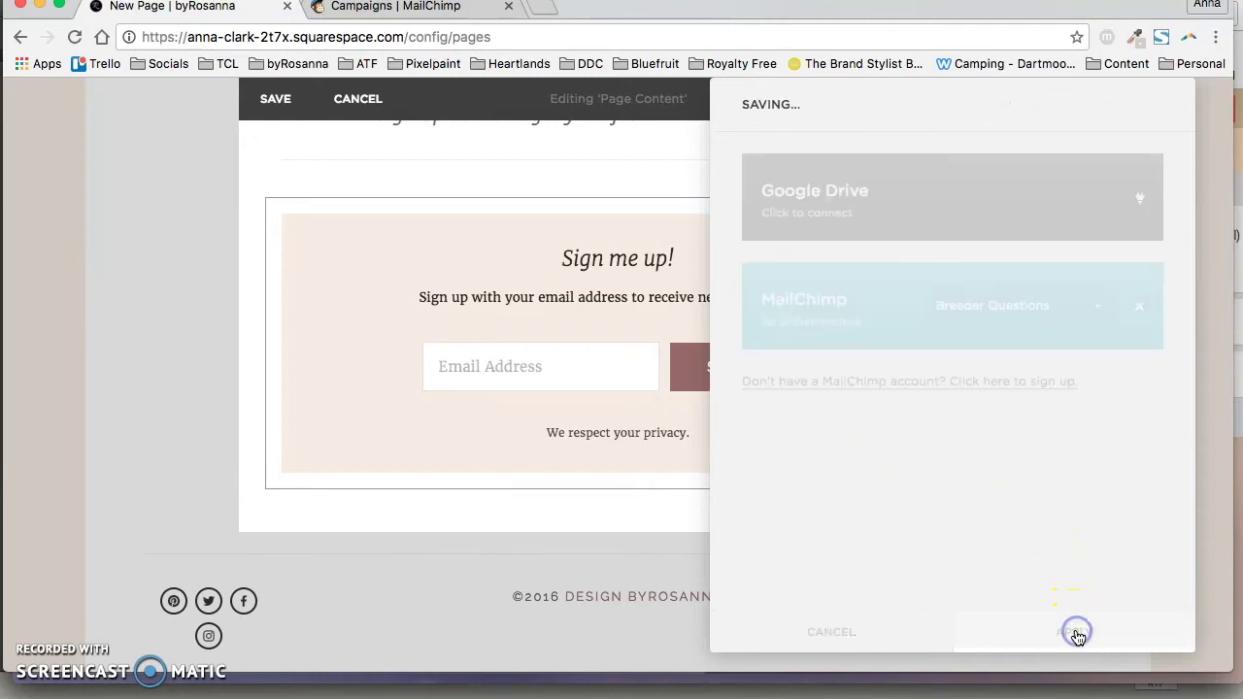
click(276, 105)
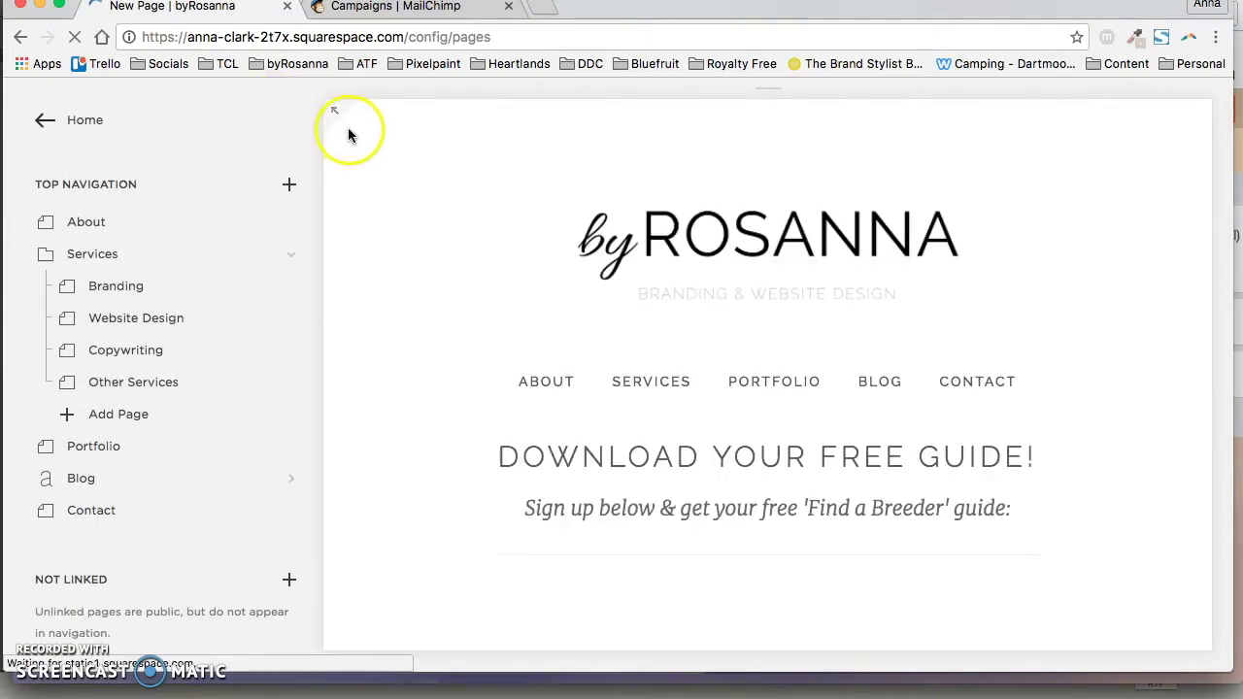
- Open MailChimp's Lists page showing Breeder Questions with 5 subscribers among four lists
key(ctrl+Tab)
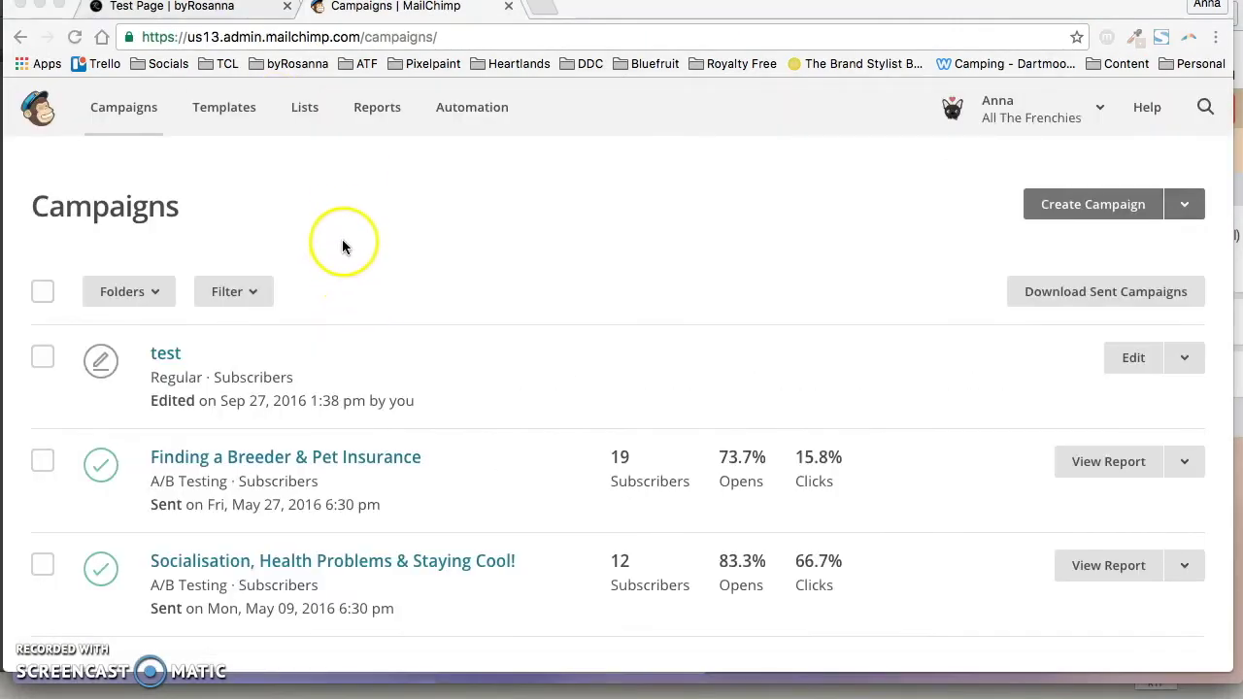
click(306, 120)
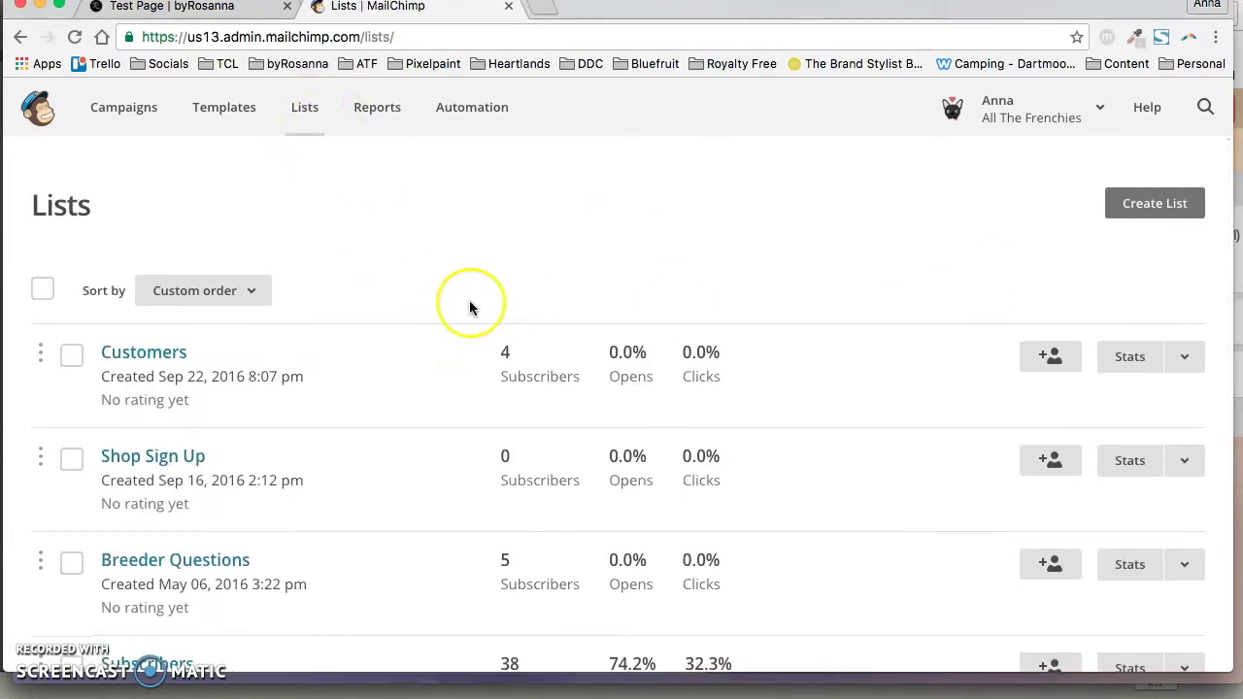
scroll(471, 305, down, 2)
scroll(469, 300, down, 3)
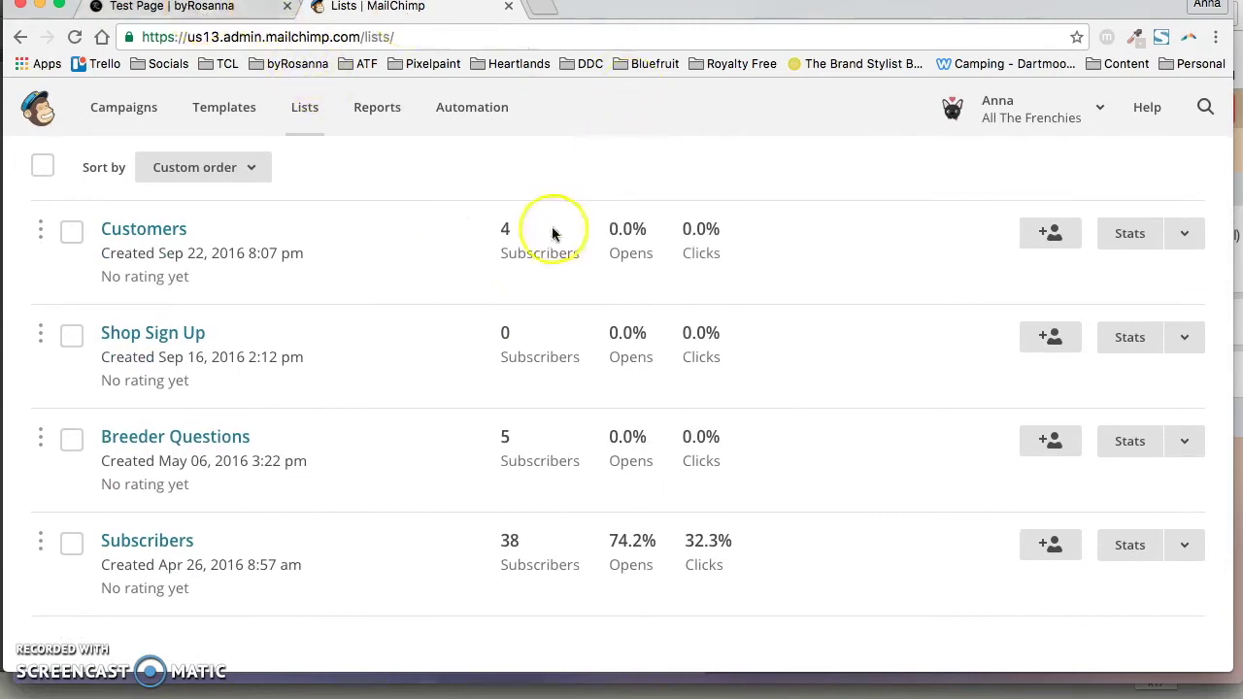
scroll(515, 238, up, 3)
click(218, 9)
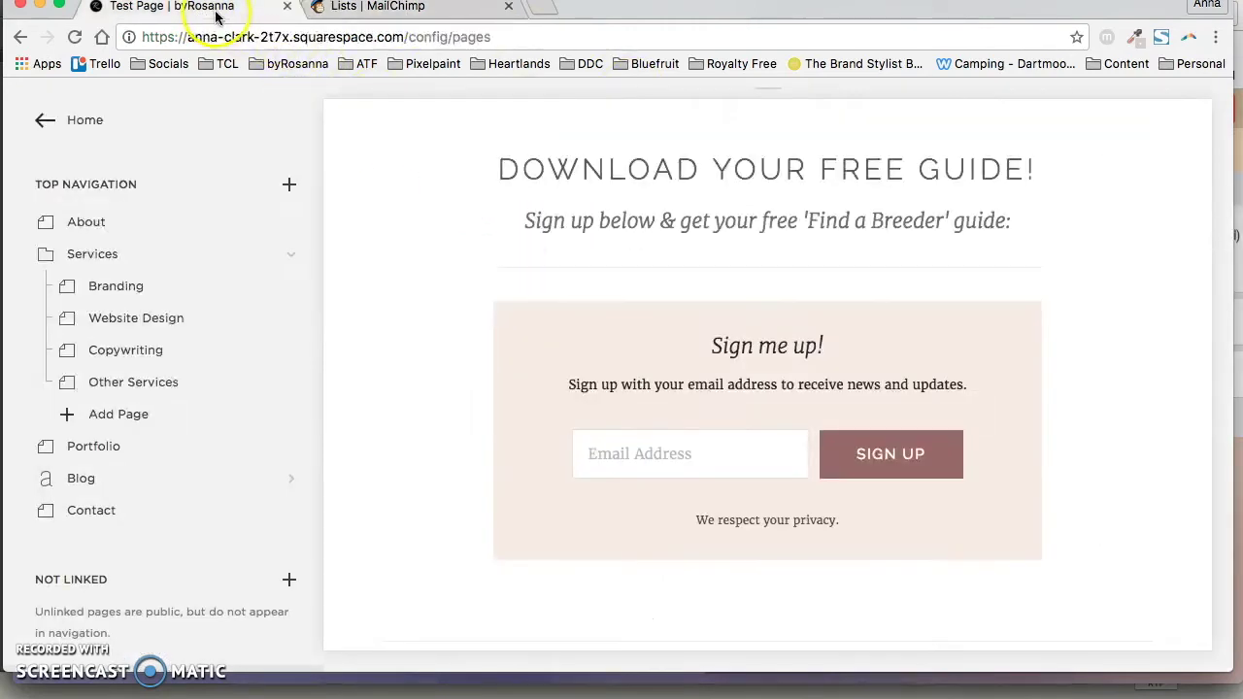
click(401, 10)
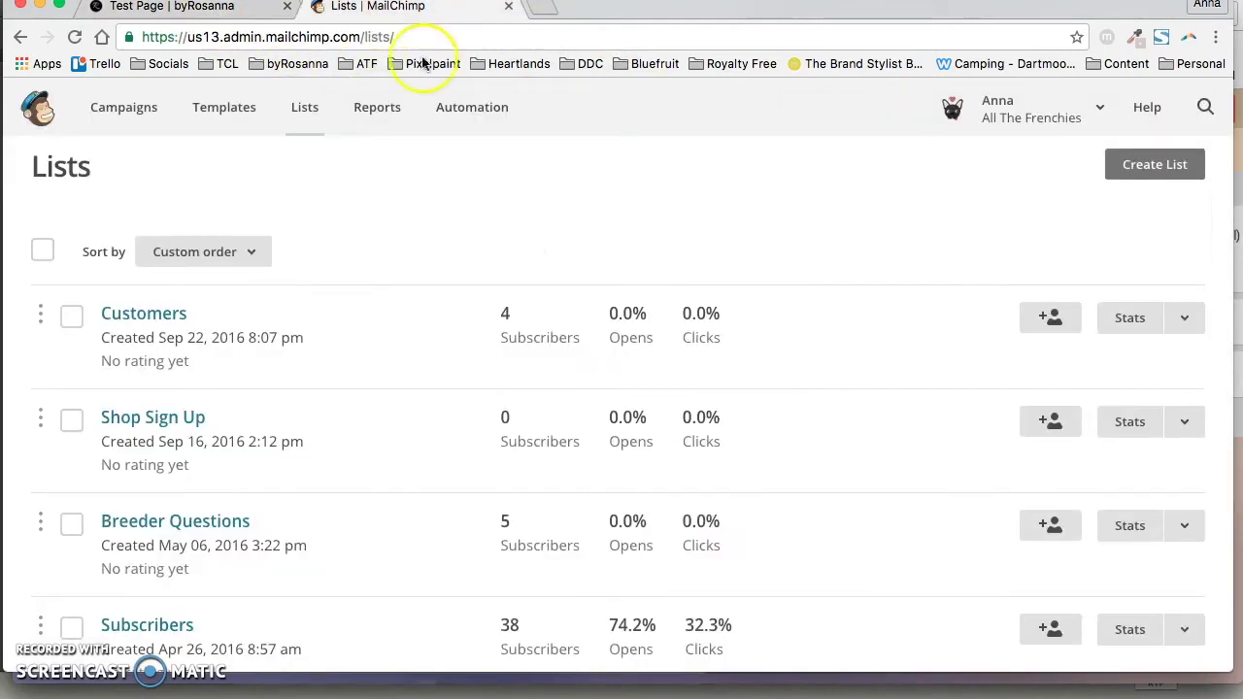
scroll(611, 282, down, 3)
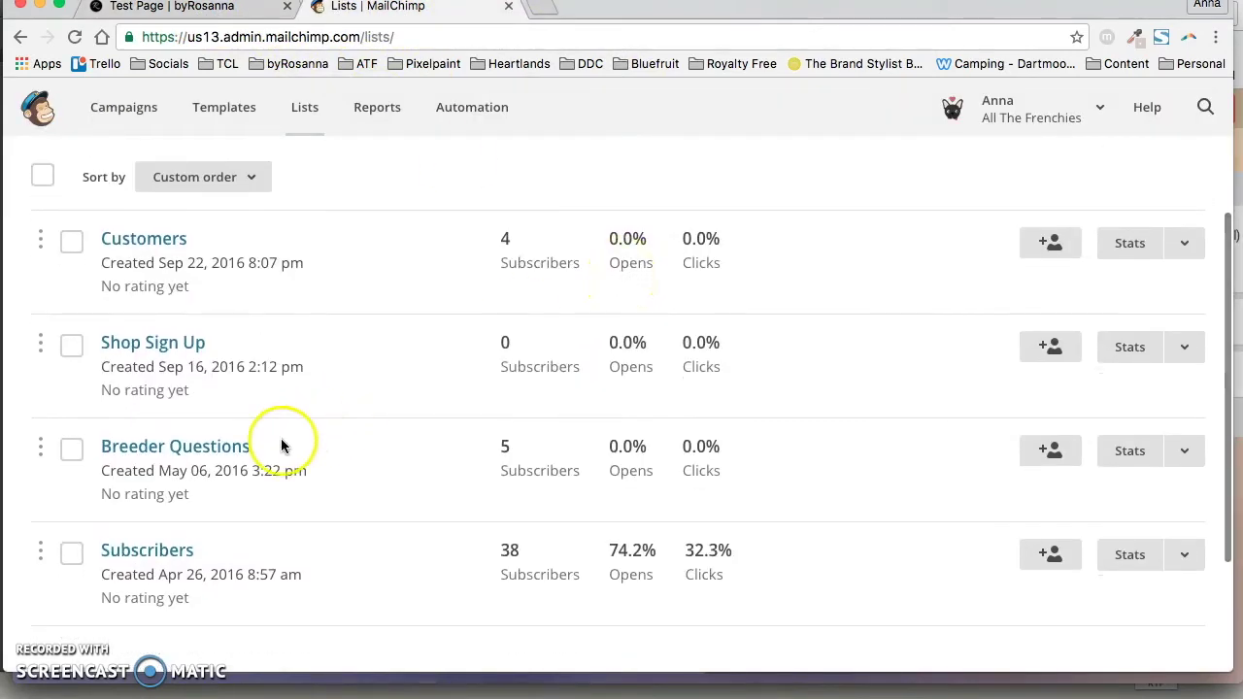
- Open the Breeder Questions list's Signup form in the Form and Email Designer
click(198, 449)
scroll(352, 424, up, 1)
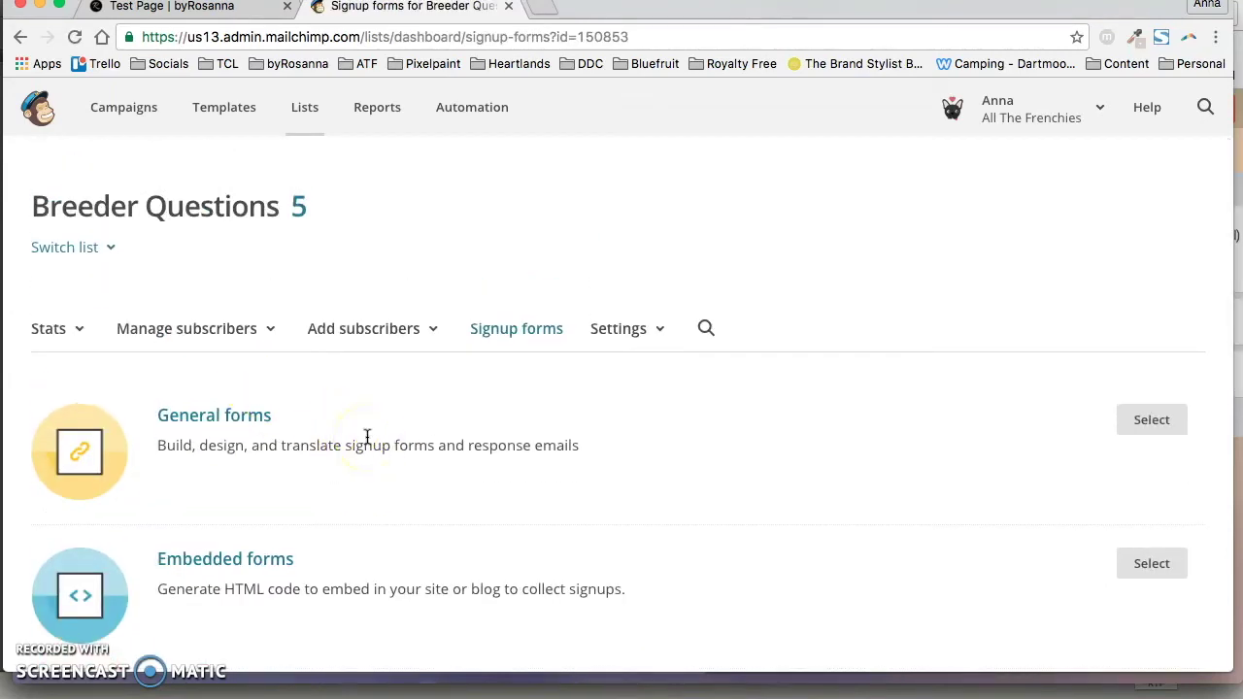
scroll(353, 479, down, 2)
scroll(352, 479, up, 2)
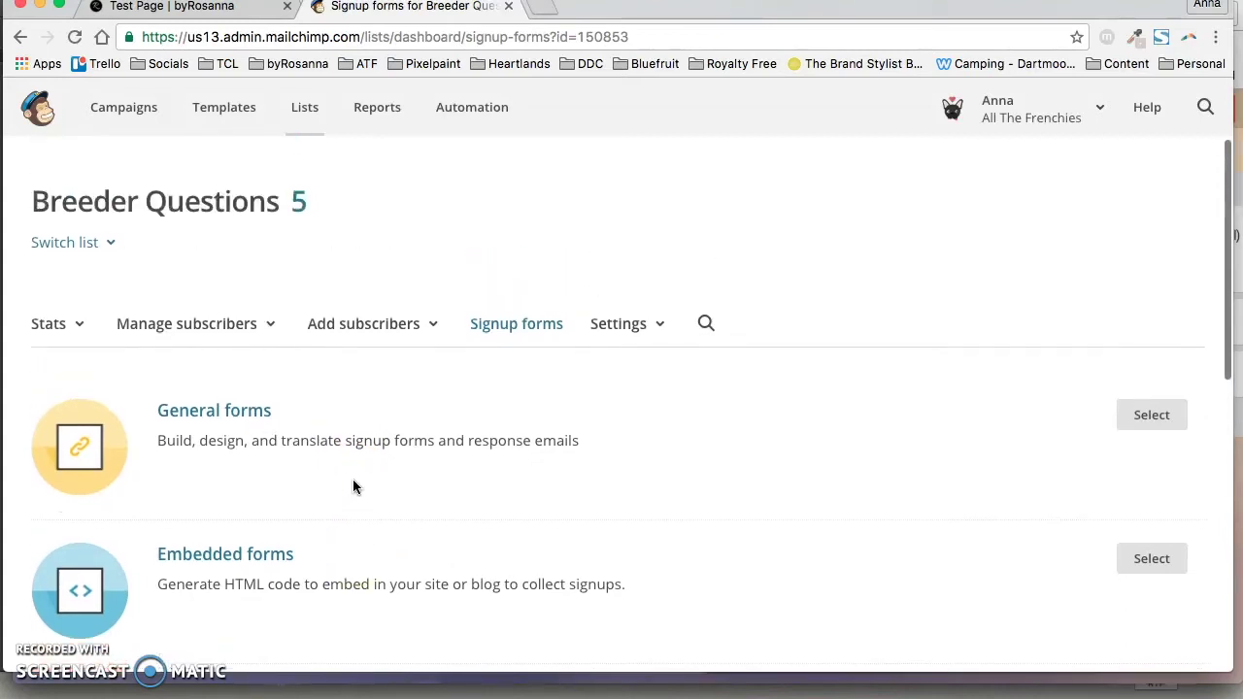
scroll(369, 466, down, 4)
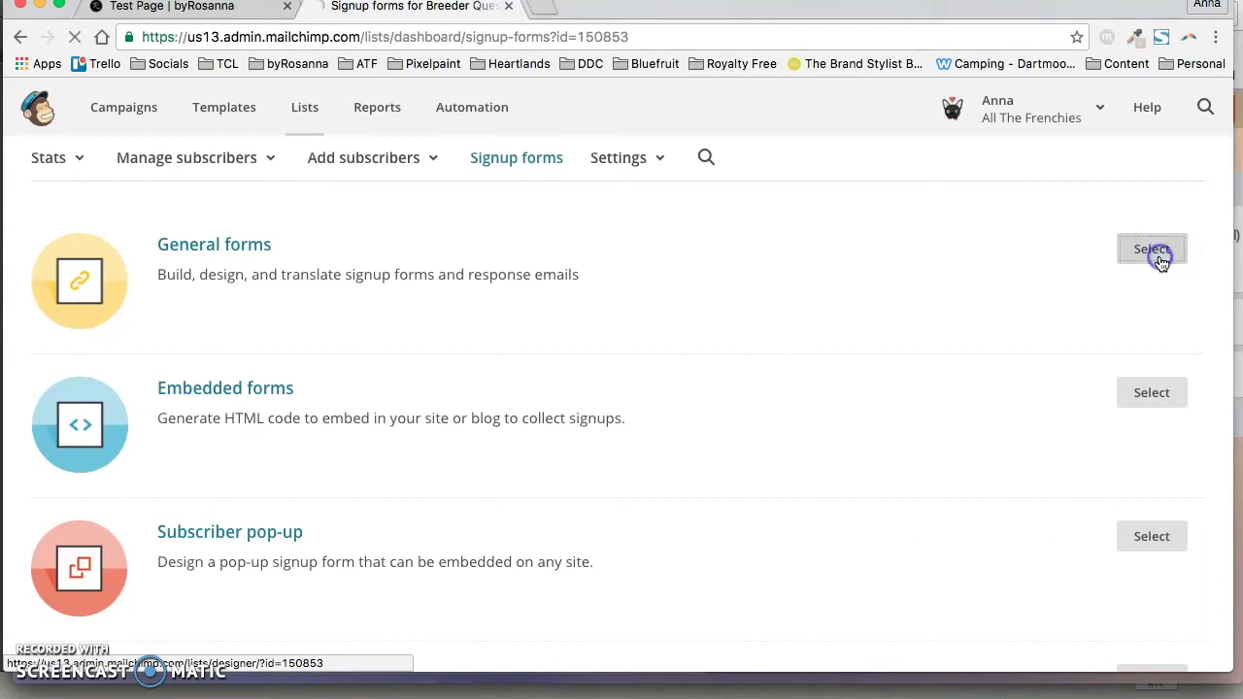
scroll(579, 307, down, 4)
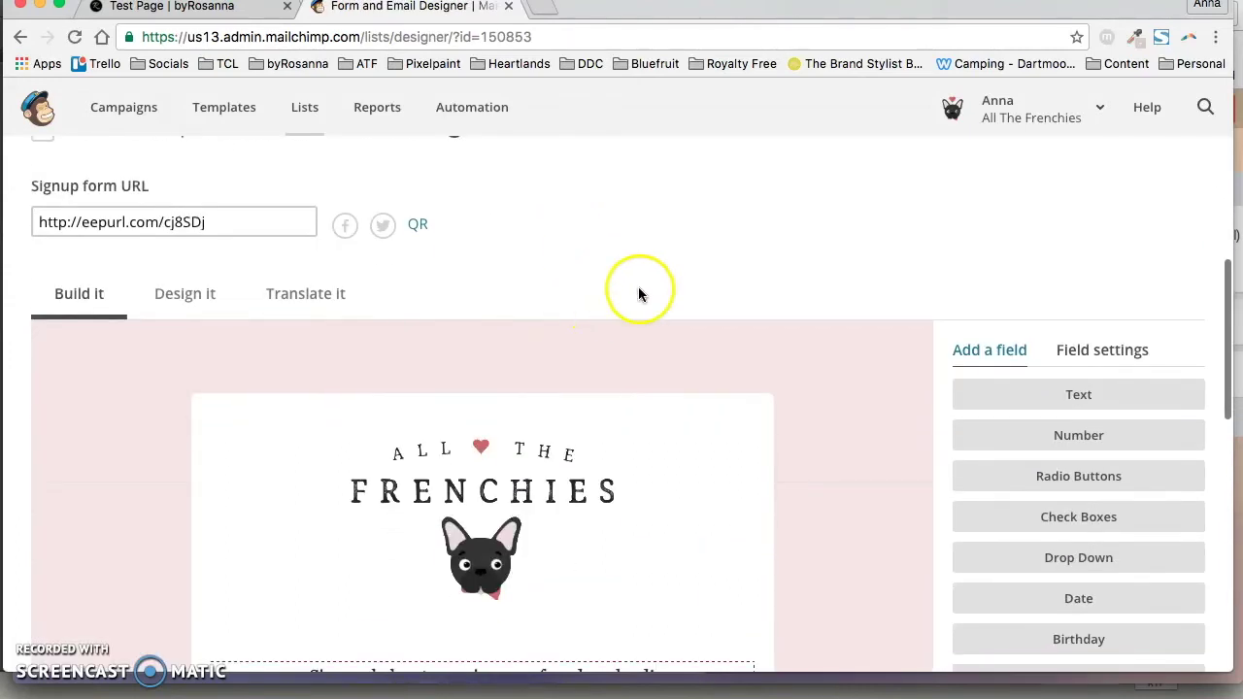
scroll(743, 291, down, 10)
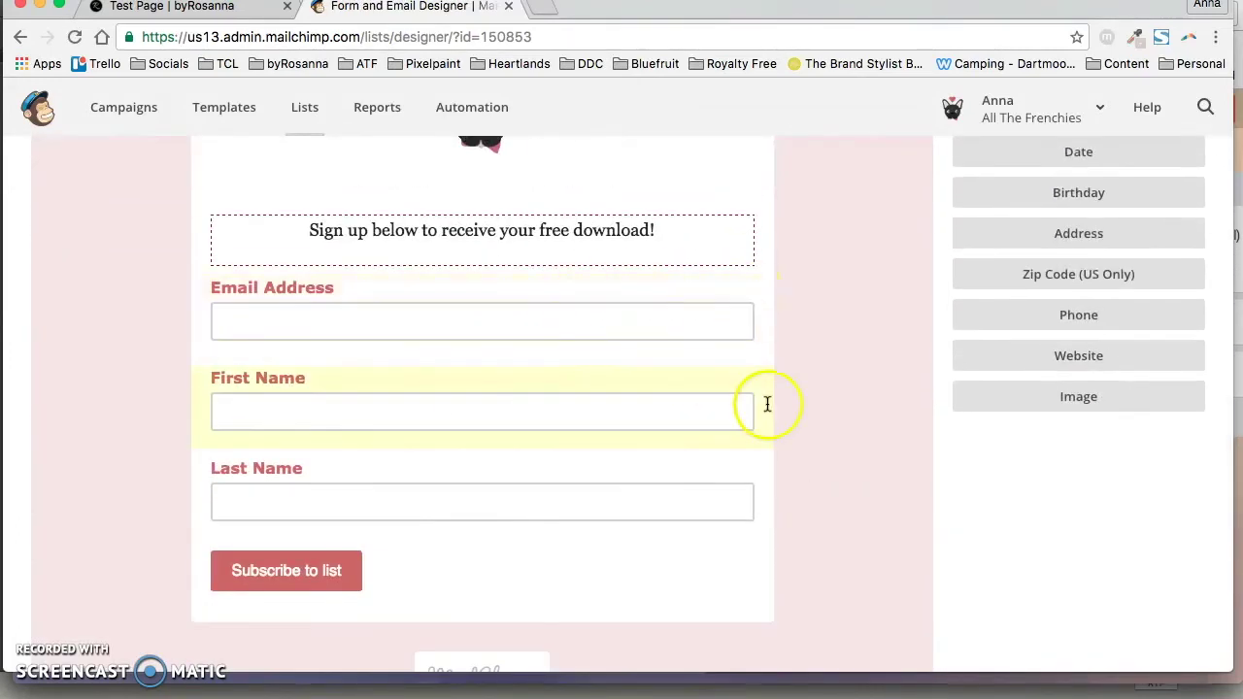
scroll(773, 416, down, 4)
scroll(774, 416, up, 12)
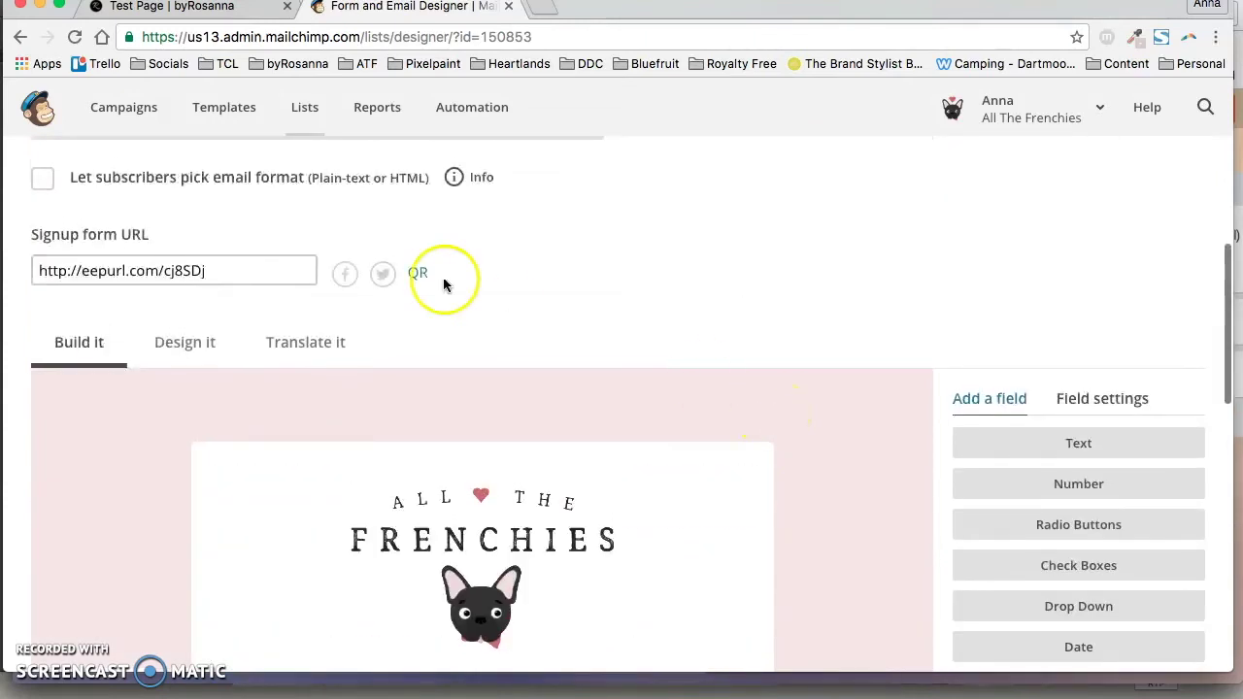
scroll(505, 340, up, 3)
scroll(582, 388, down, 7)
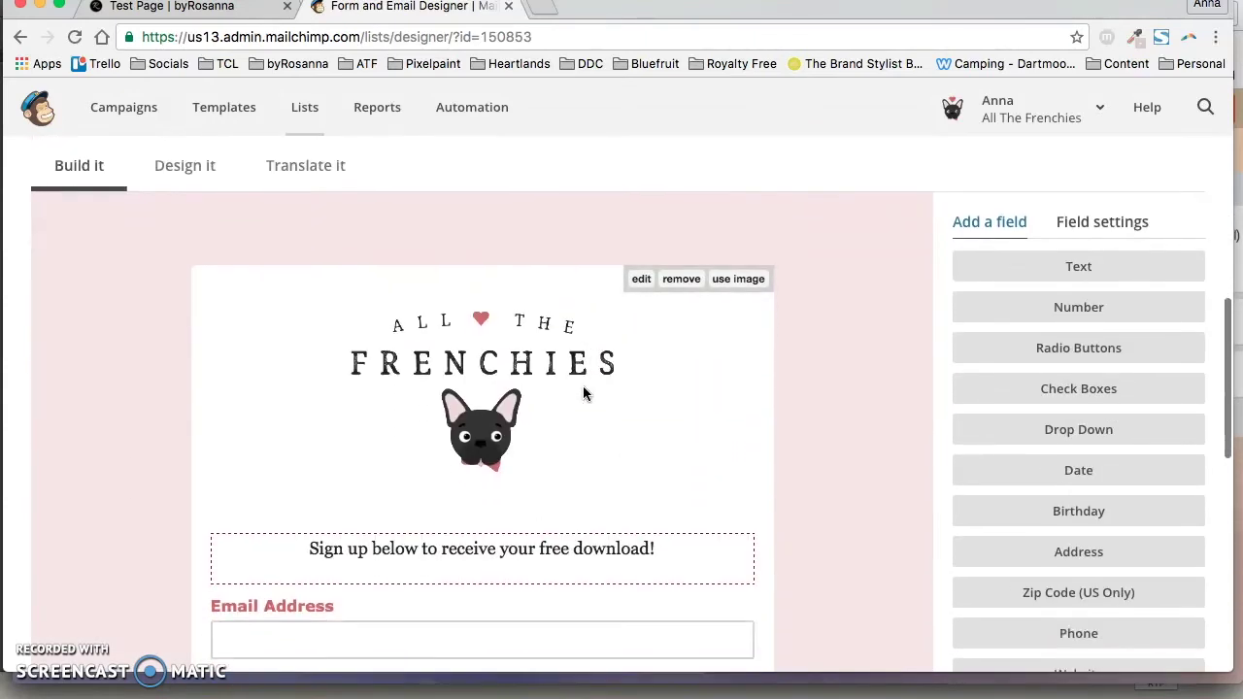
scroll(582, 393, down, 4)
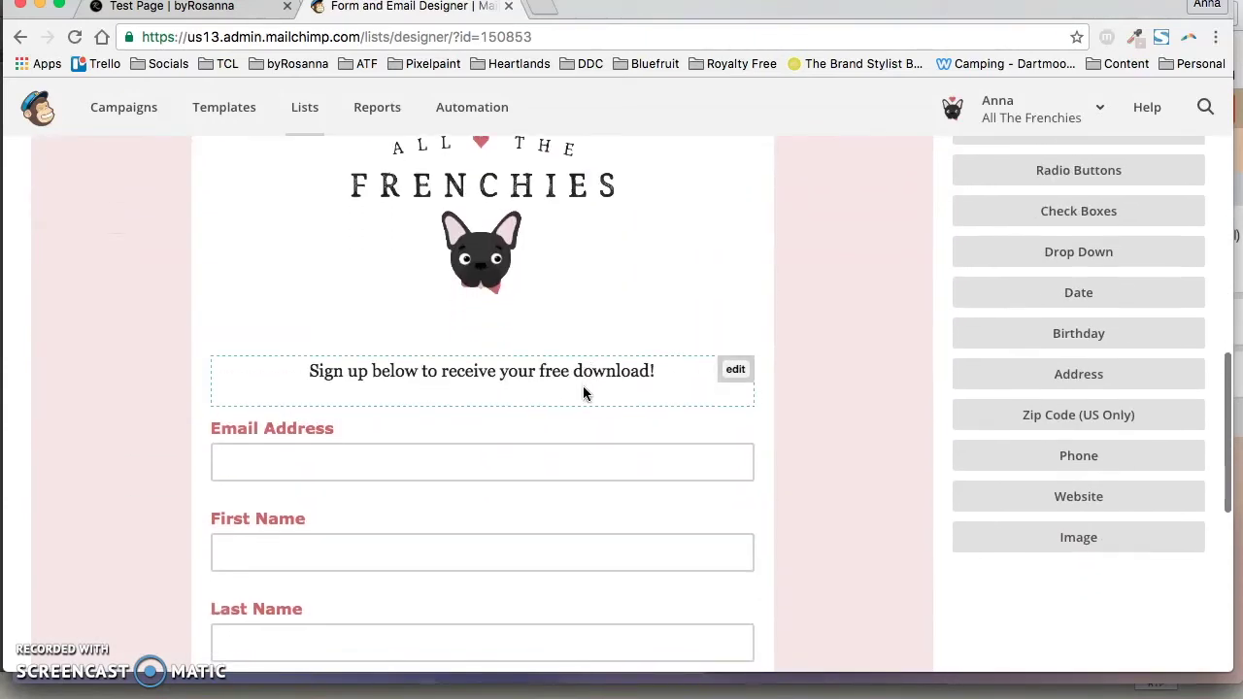
scroll(597, 292, up, 10)
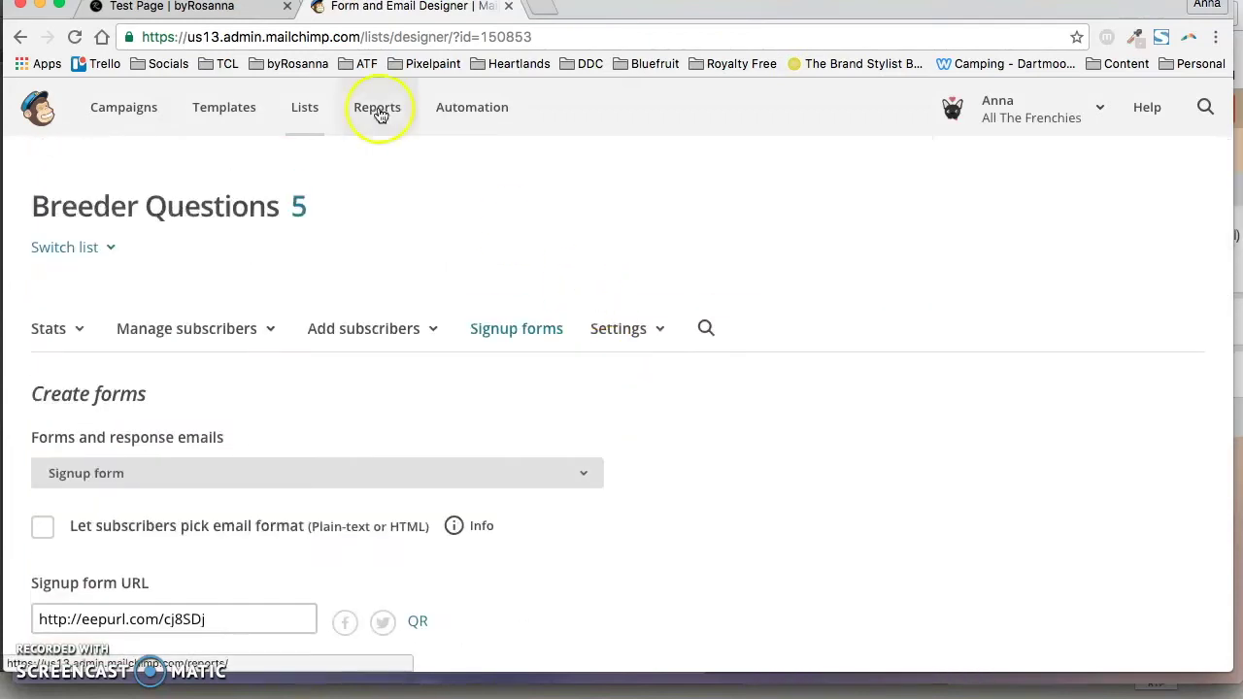
click(202, 8)
click(367, 8)
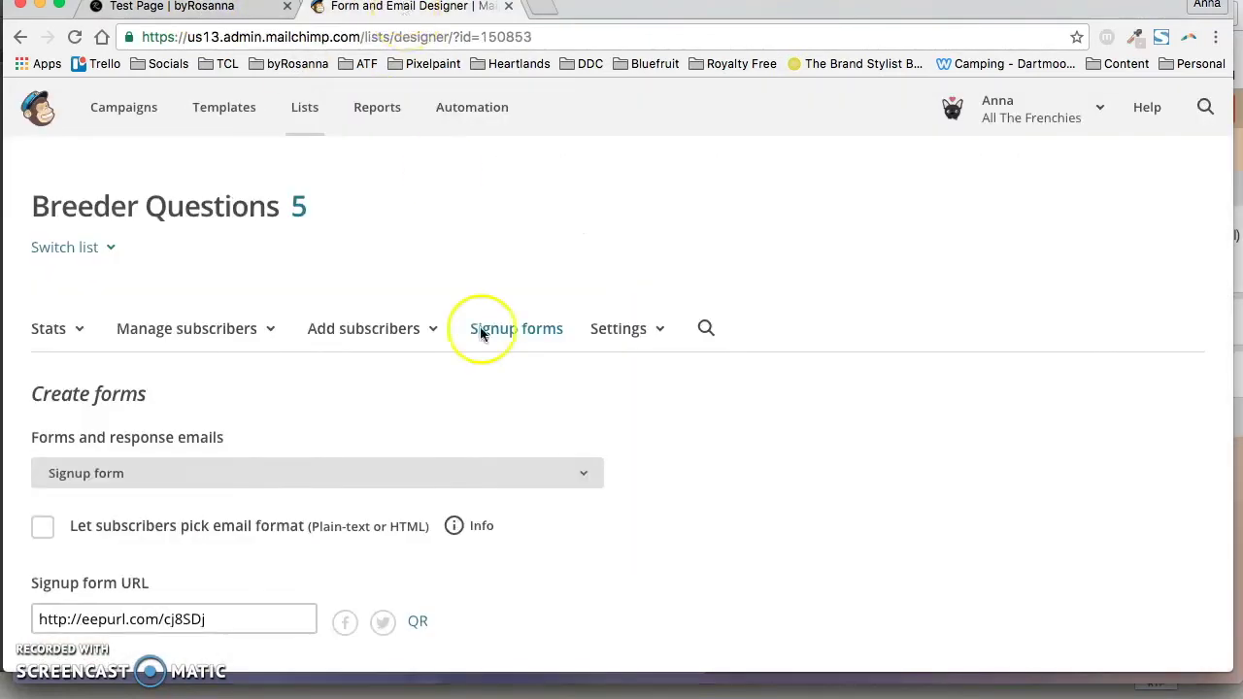
scroll(493, 466, down, 2)
scroll(493, 462, down, 3)
- Switch the designer to the Opt-in confirmation email and review its preview
click(503, 264)
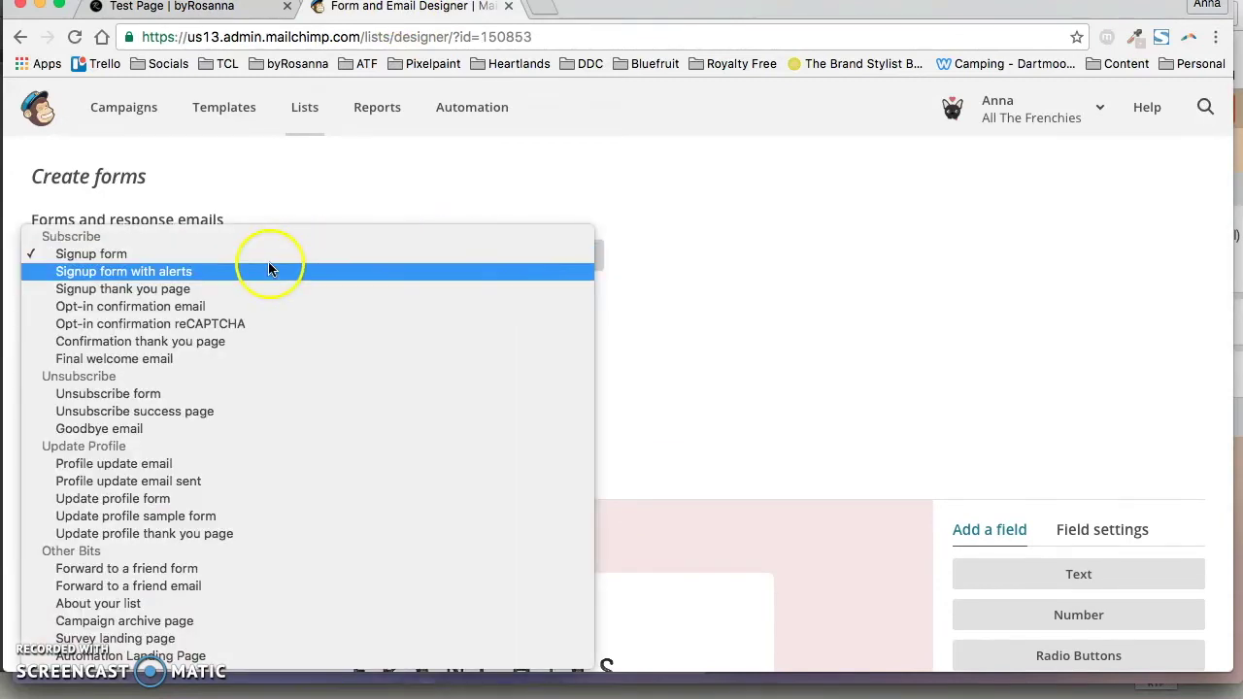
click(186, 309)
scroll(641, 359, down, 1)
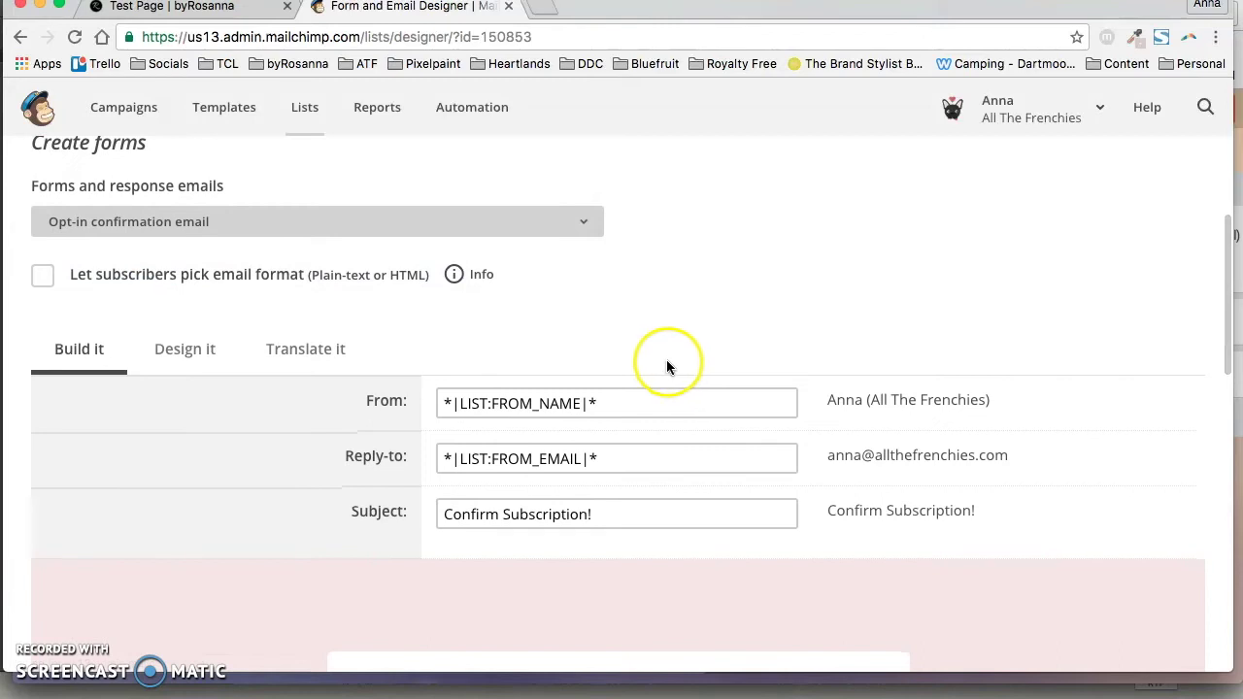
scroll(666, 366, down, 6)
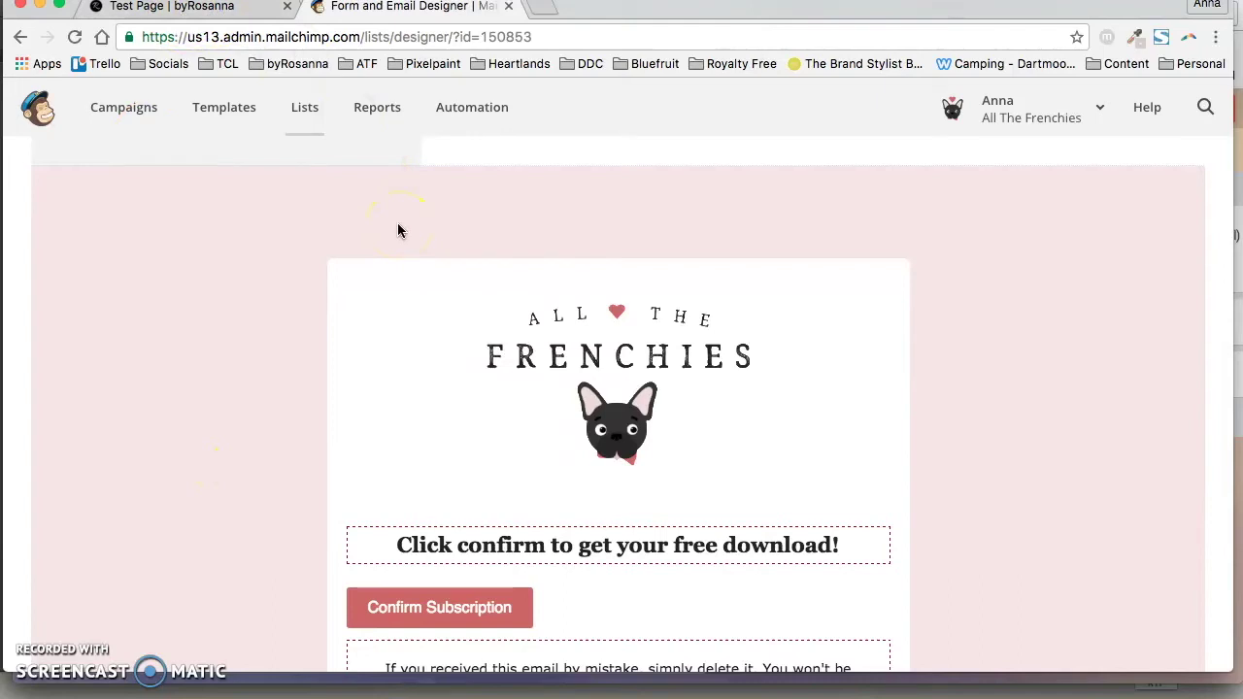
scroll(424, 316, down, 1)
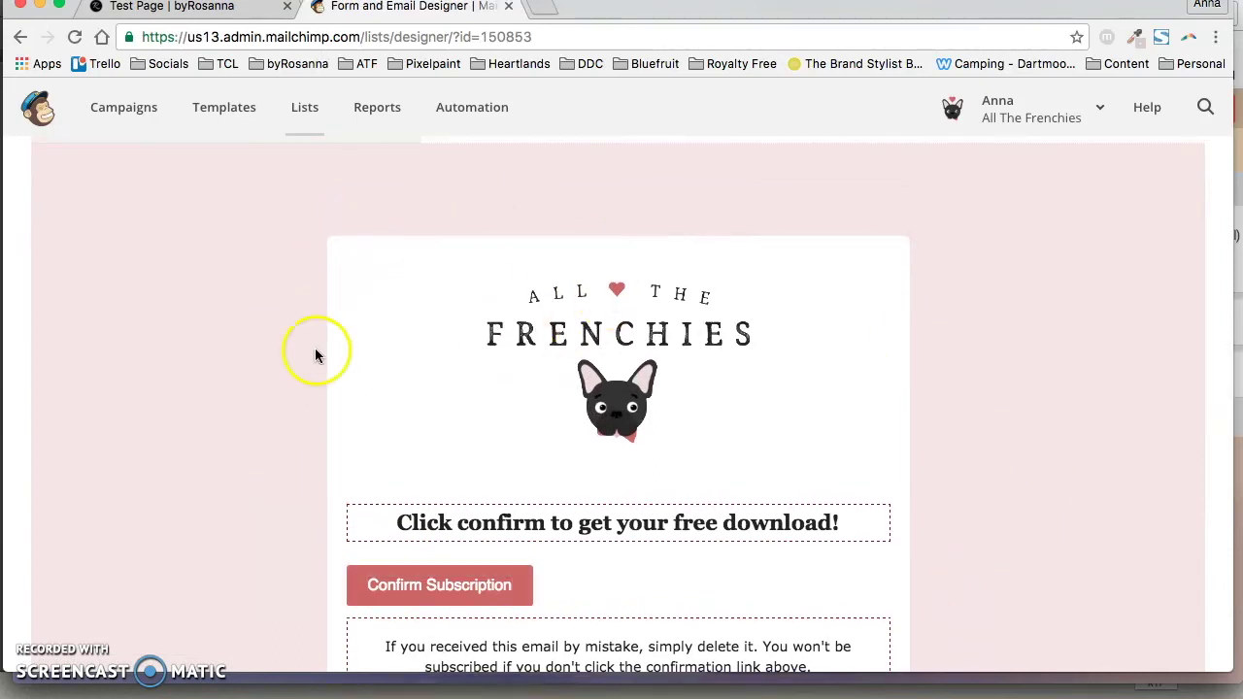
scroll(244, 472, down, 6)
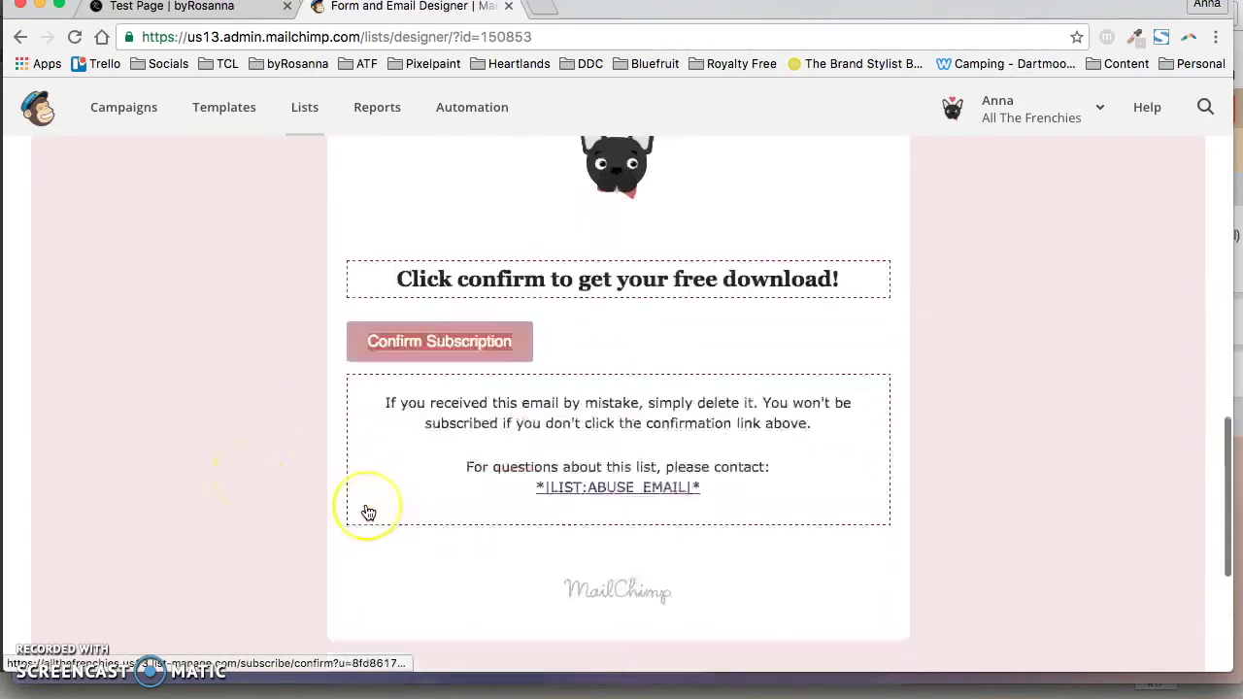
scroll(365, 513, up, 10)
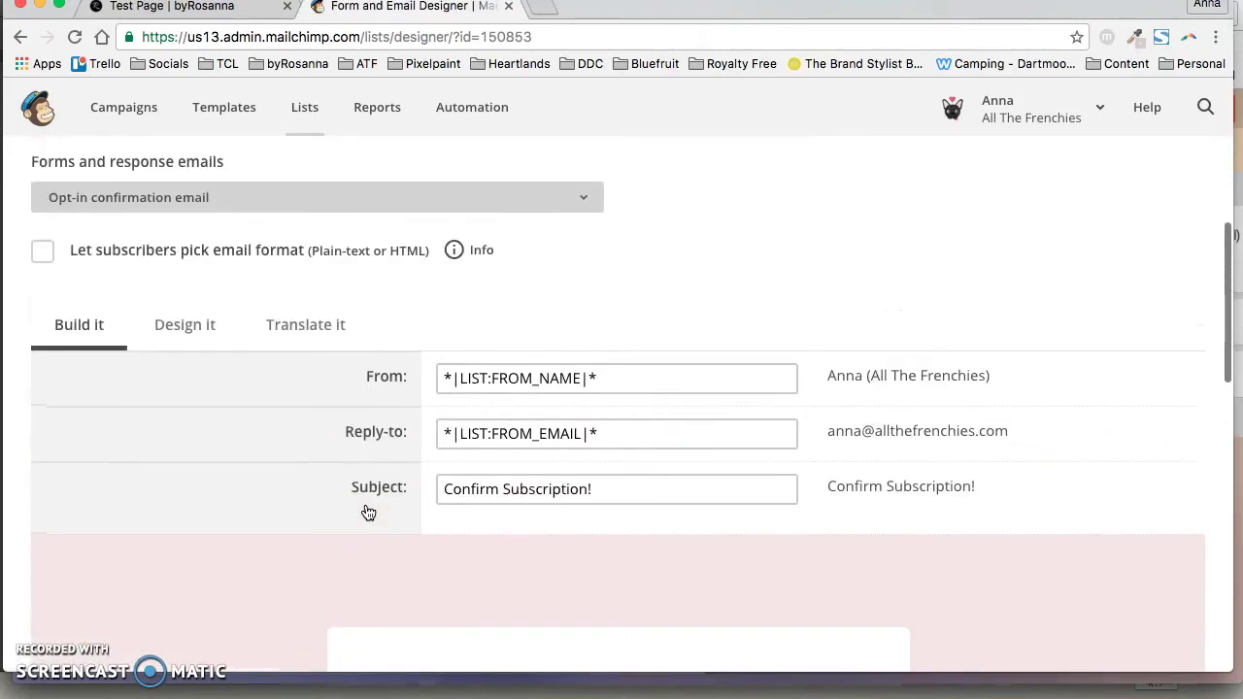
- Check the confirmation email's page background colour and body text and link styles
click(183, 328)
scroll(244, 486, down, 2)
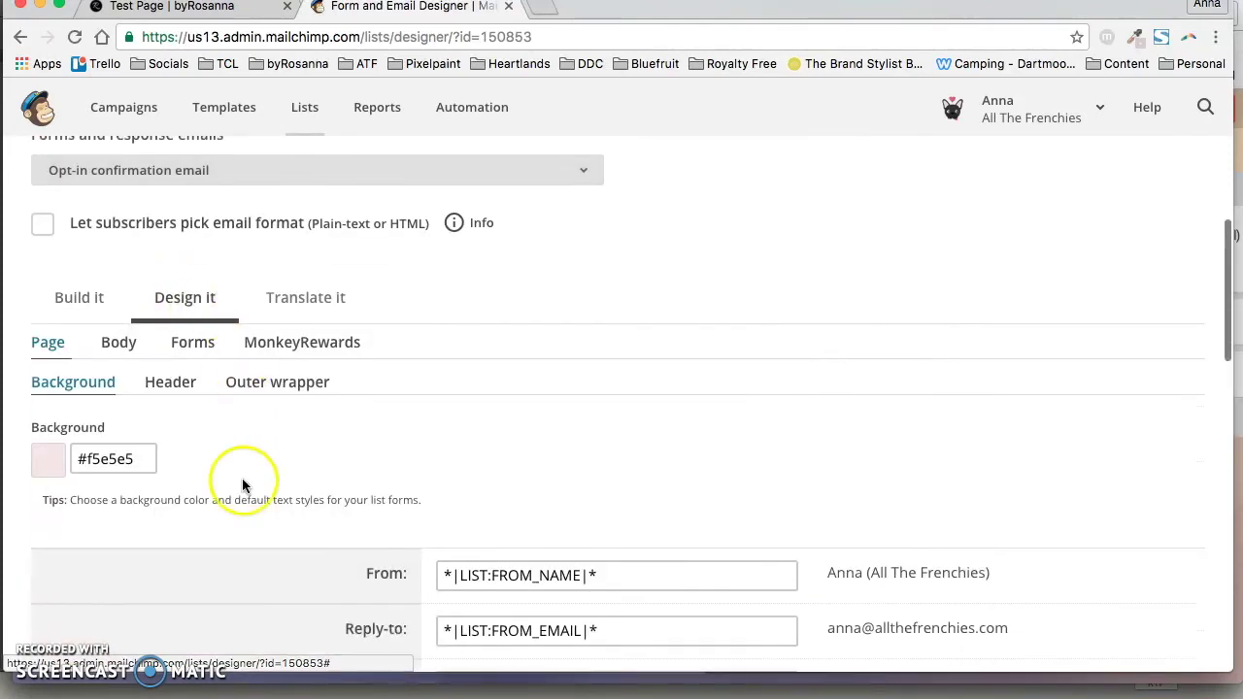
click(152, 404)
scroll(147, 394, down, 1)
click(107, 202)
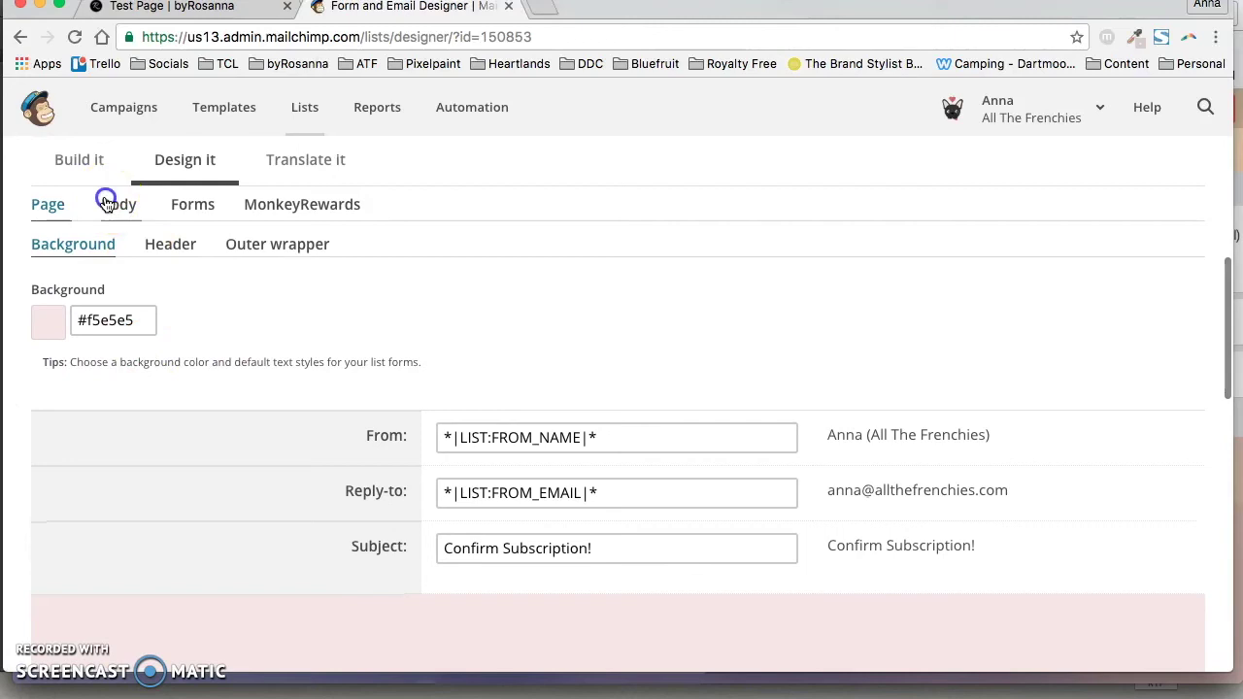
click(44, 205)
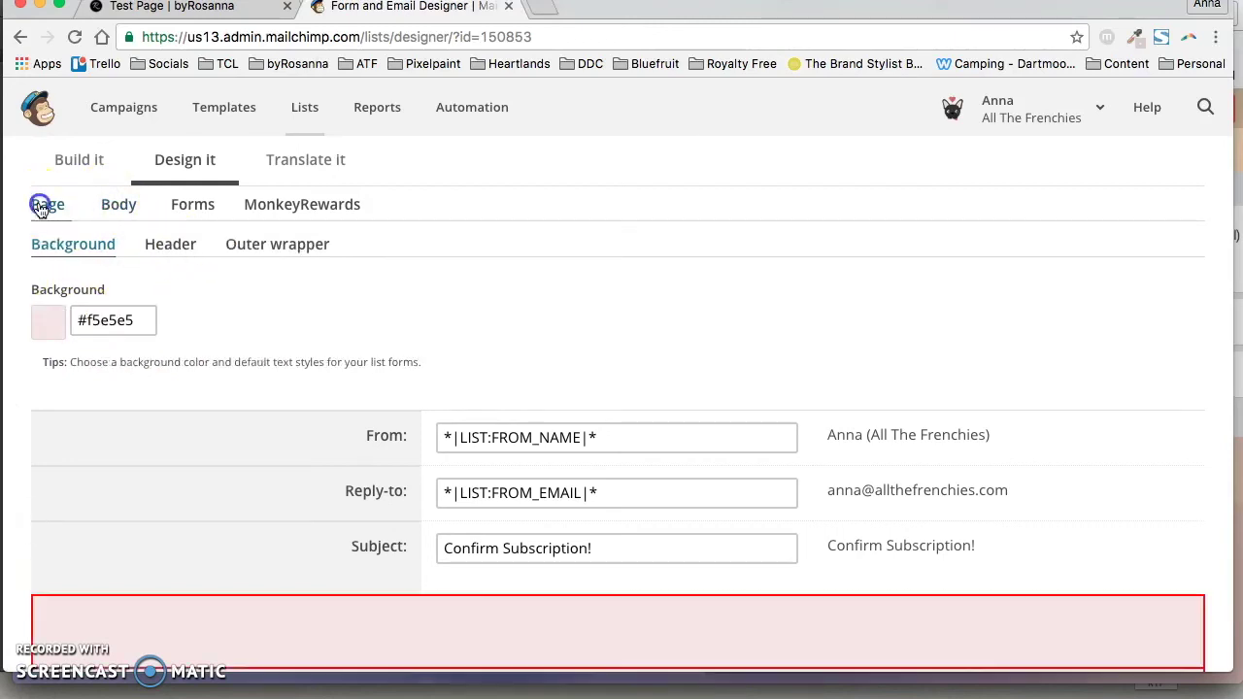
- View the Header settings: Font Size, Line Height and margins
click(184, 244)
scroll(261, 309, down, 4)
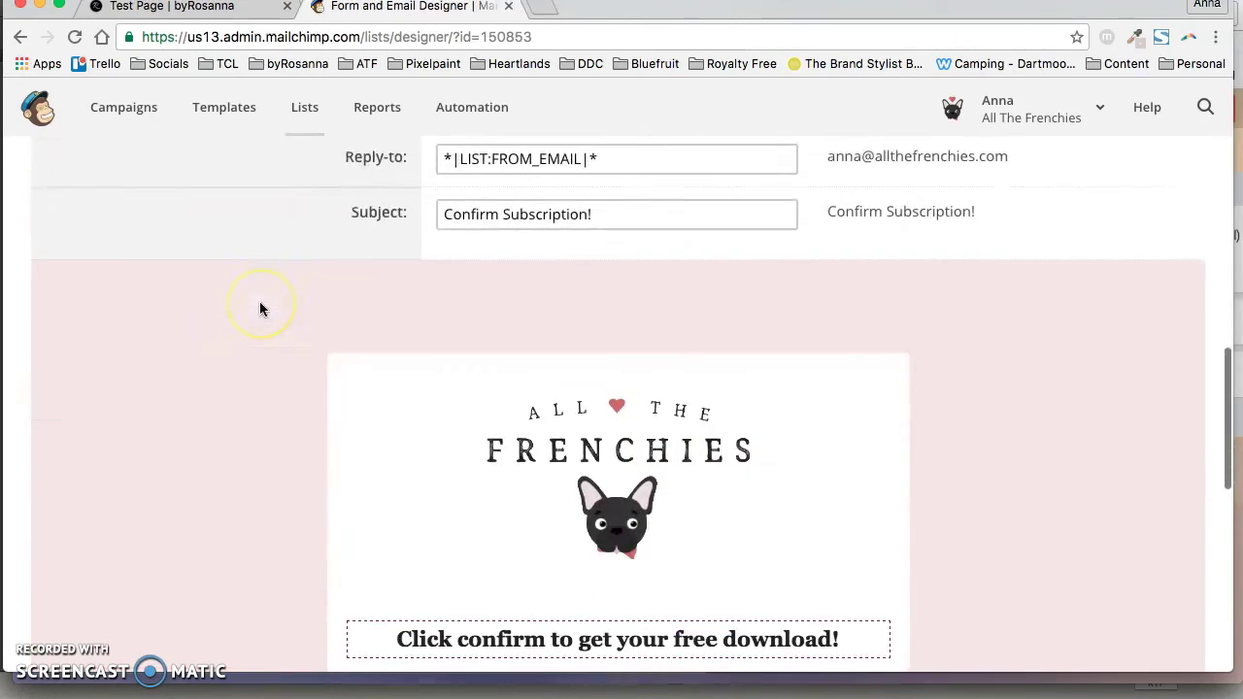
scroll(261, 305, up, 2)
scroll(470, 302, up, 2)
scroll(470, 301, down, 5)
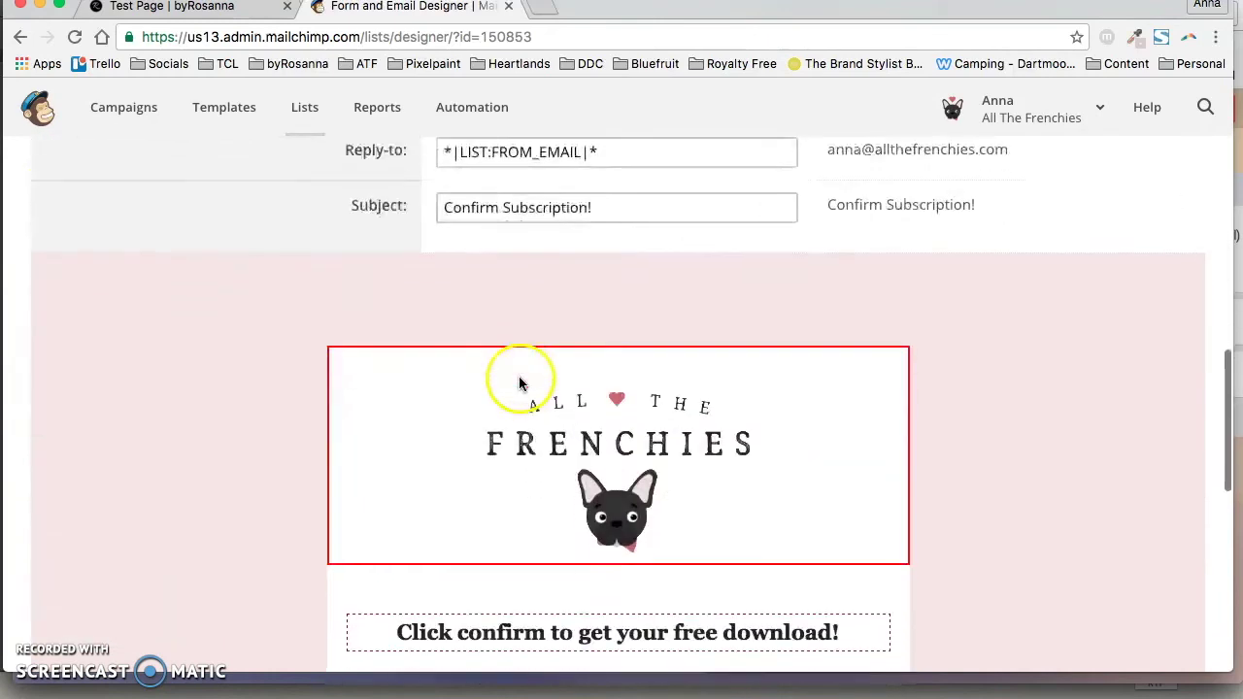
scroll(680, 243, up, 1)
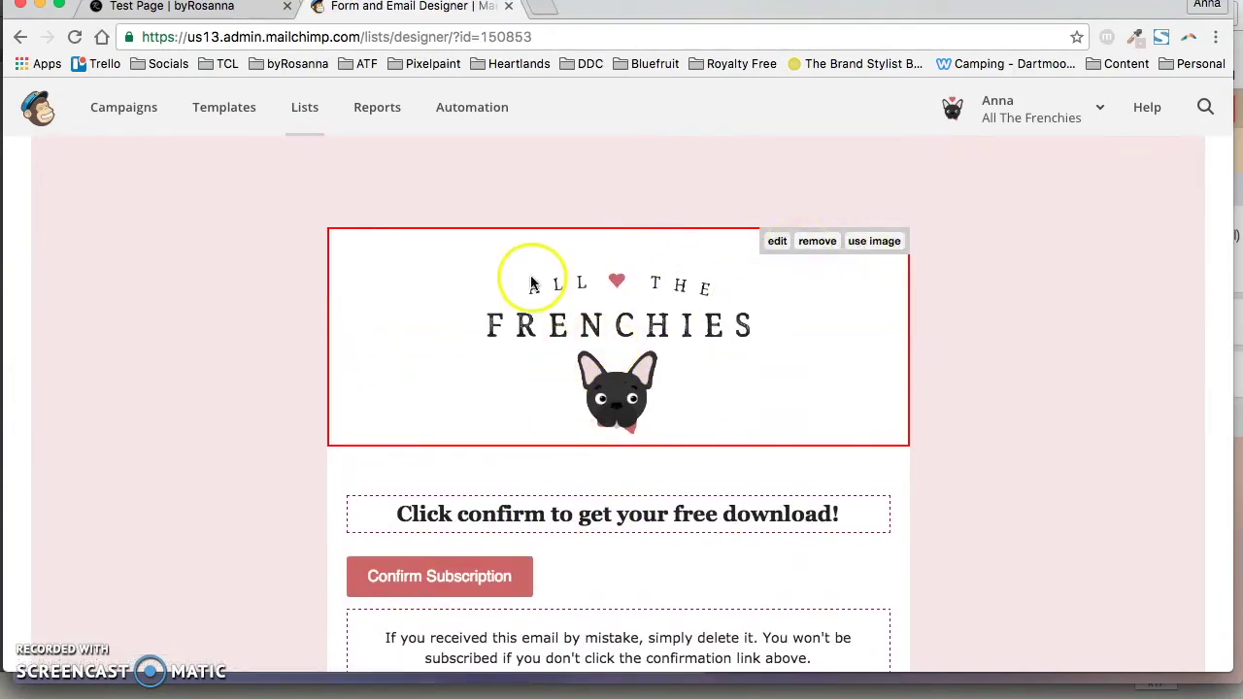
scroll(491, 291, down, 3)
scroll(495, 320, down, 2)
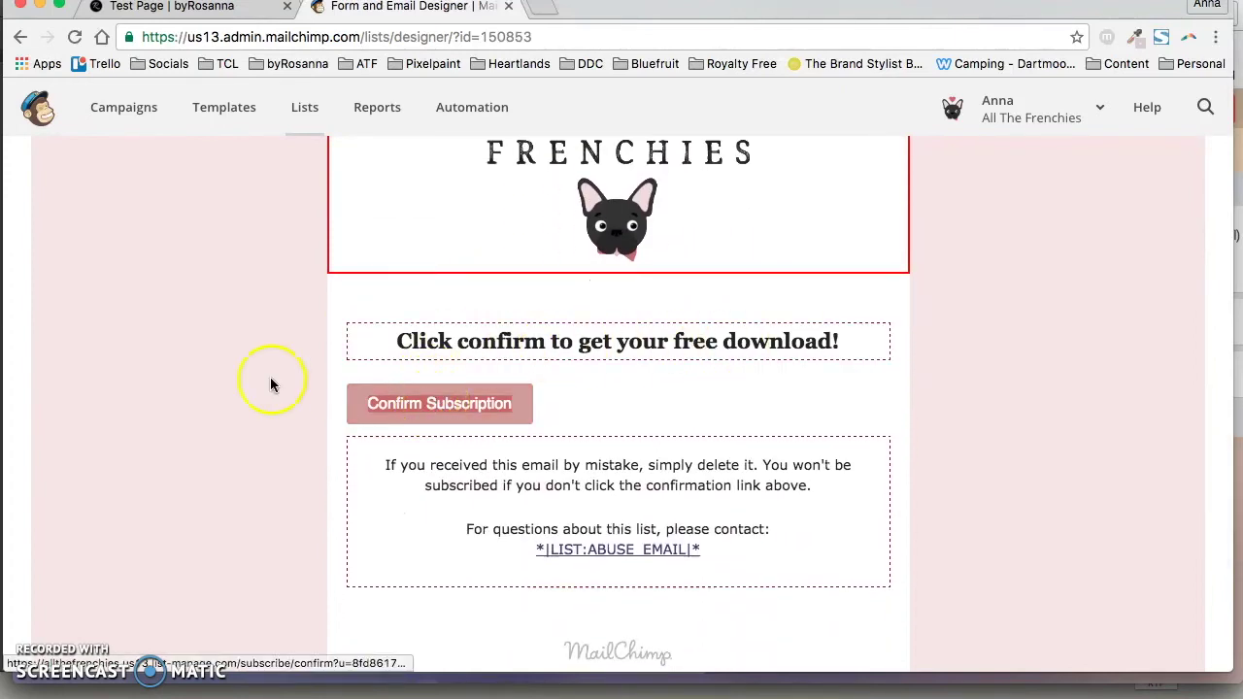
scroll(252, 379, up, 1)
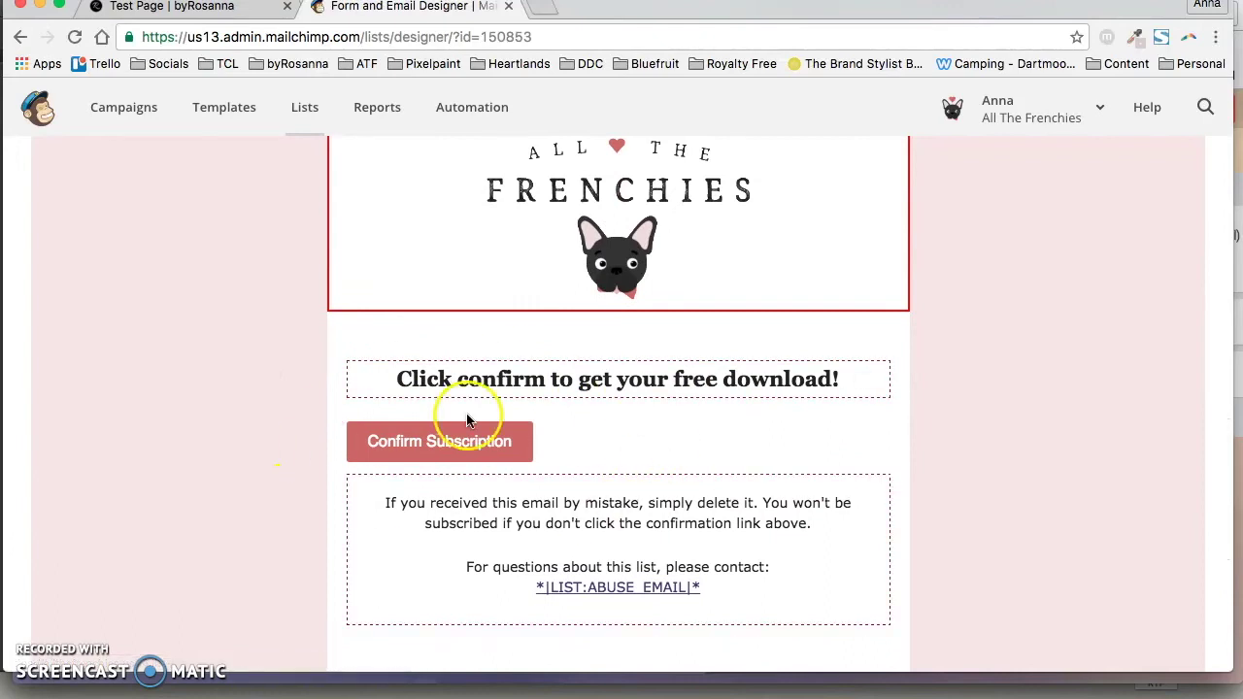
scroll(311, 419, up, 10)
scroll(310, 413, up, 7)
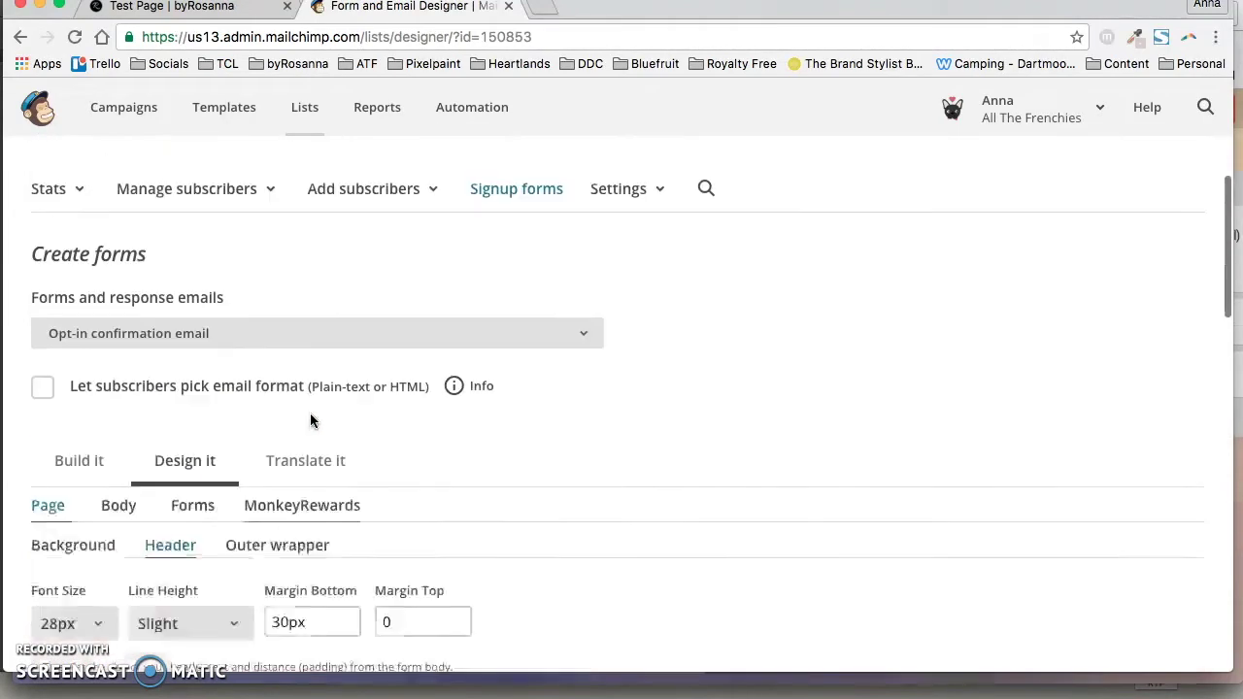
- Show the Confirmation thank you page preview with its 'Questions to Ask Your Breeder' link
click(279, 372)
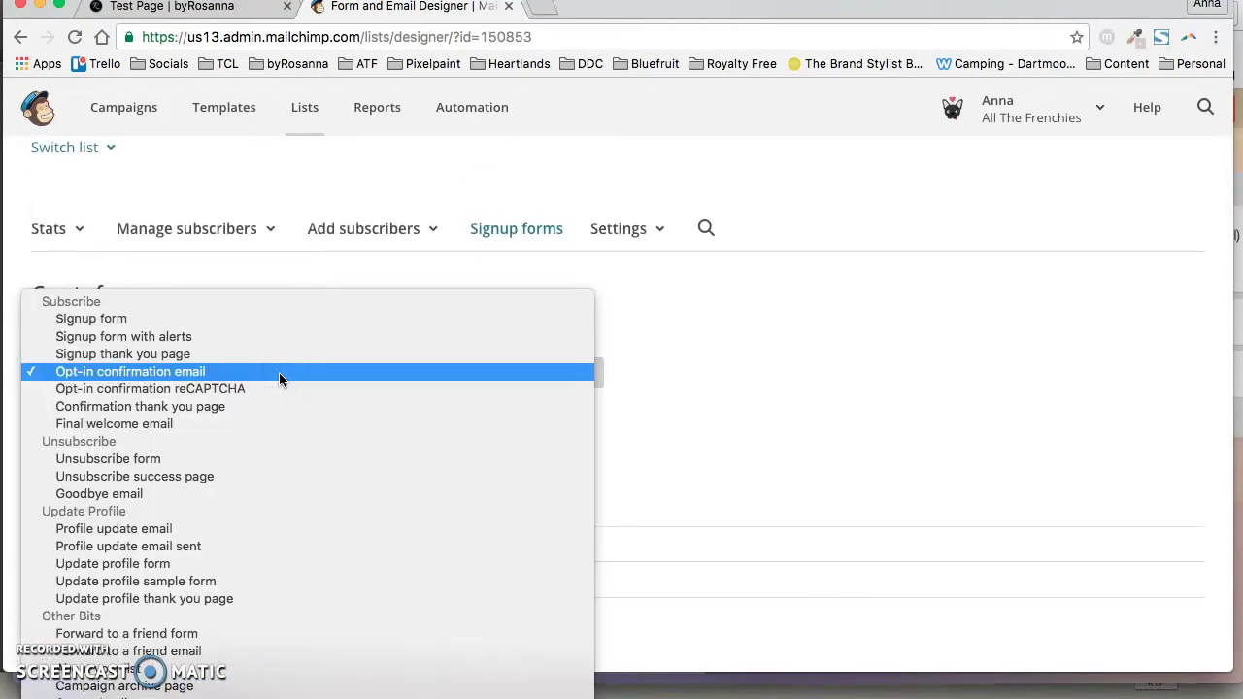
click(220, 413)
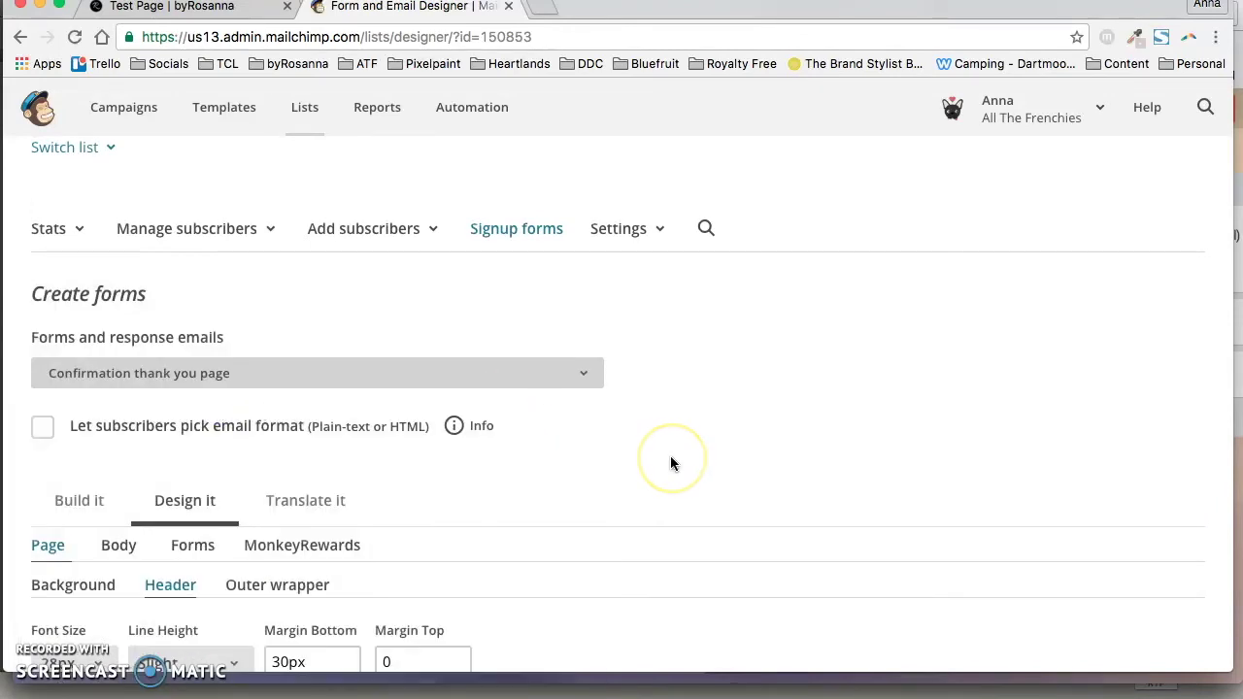
scroll(665, 456, down, 1)
scroll(622, 427, down, 2)
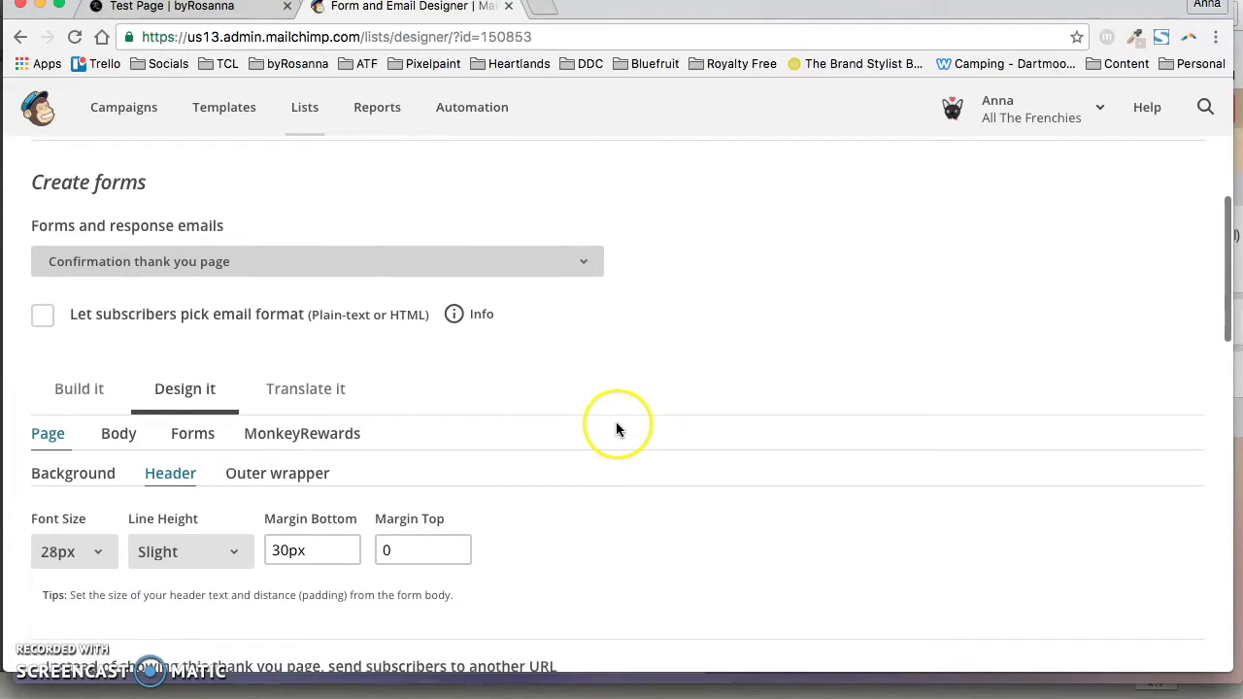
scroll(494, 404, down, 5)
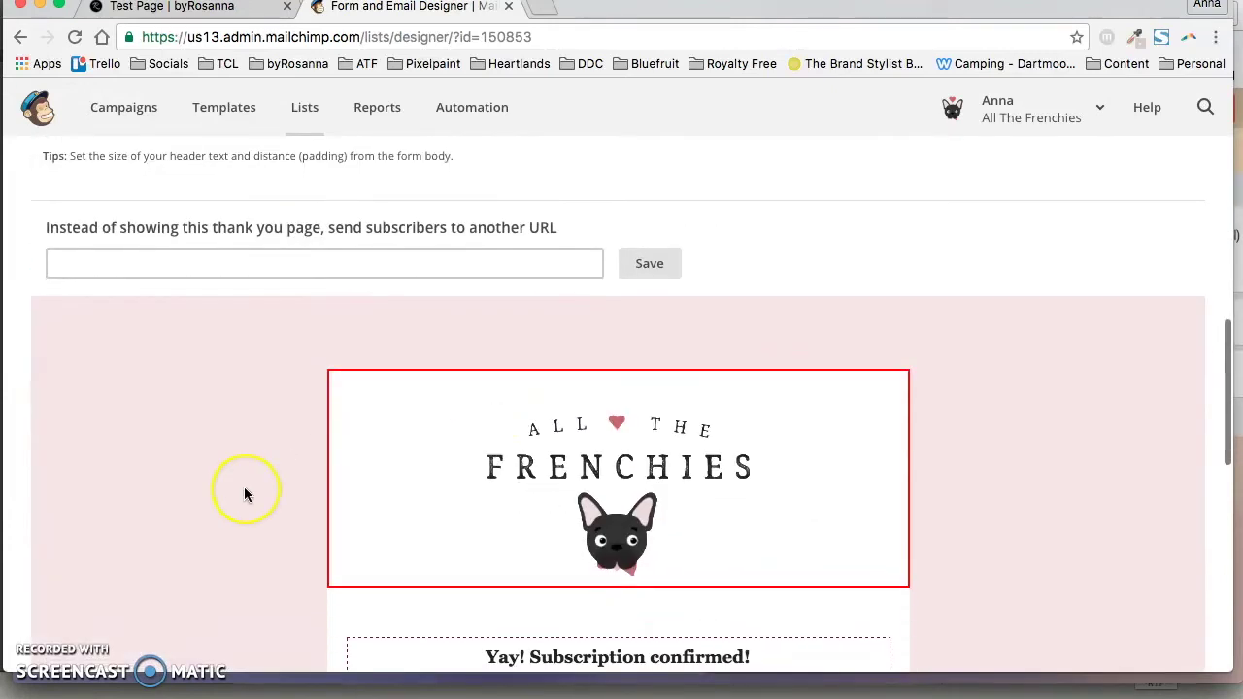
scroll(244, 487, down, 2)
scroll(243, 486, down, 3)
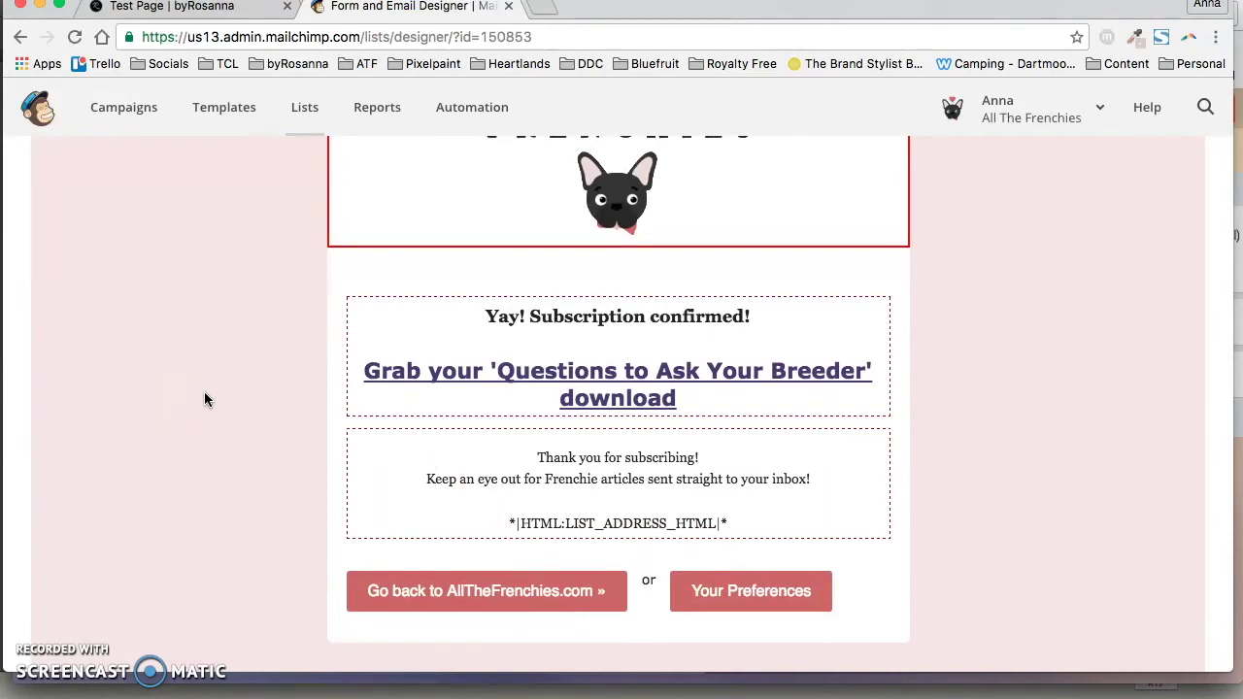
scroll(524, 359, down, 1)
mouse_move(846, 327)
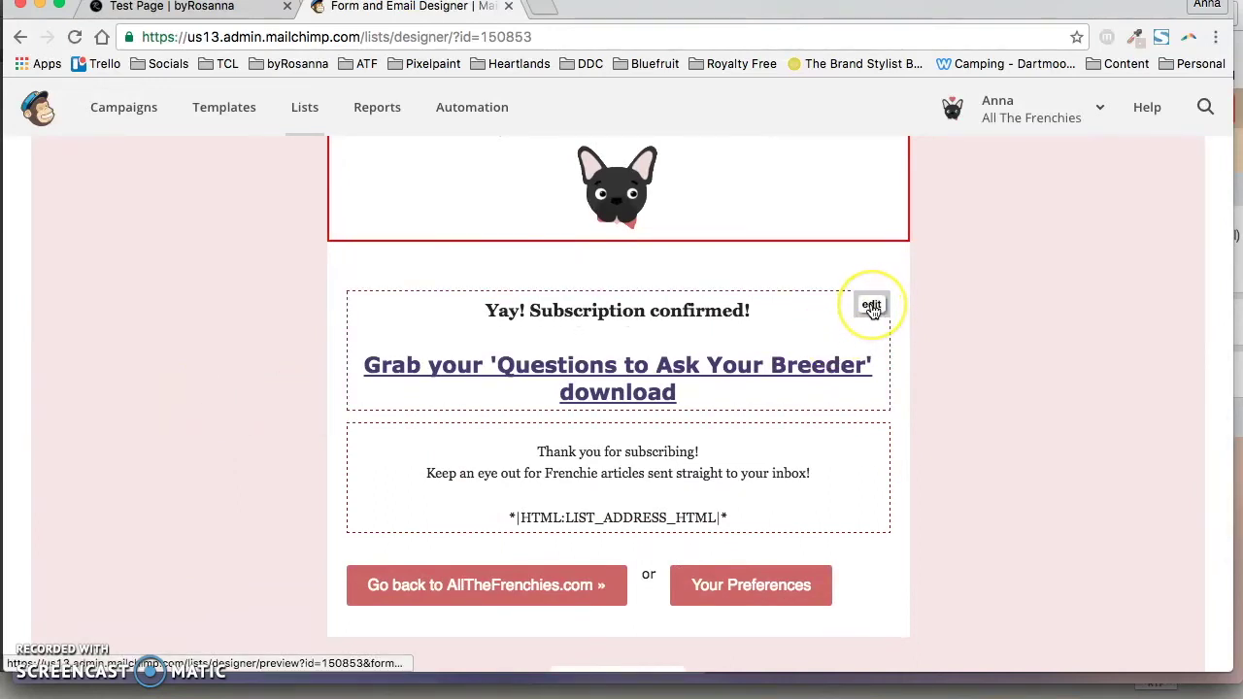
click(872, 309)
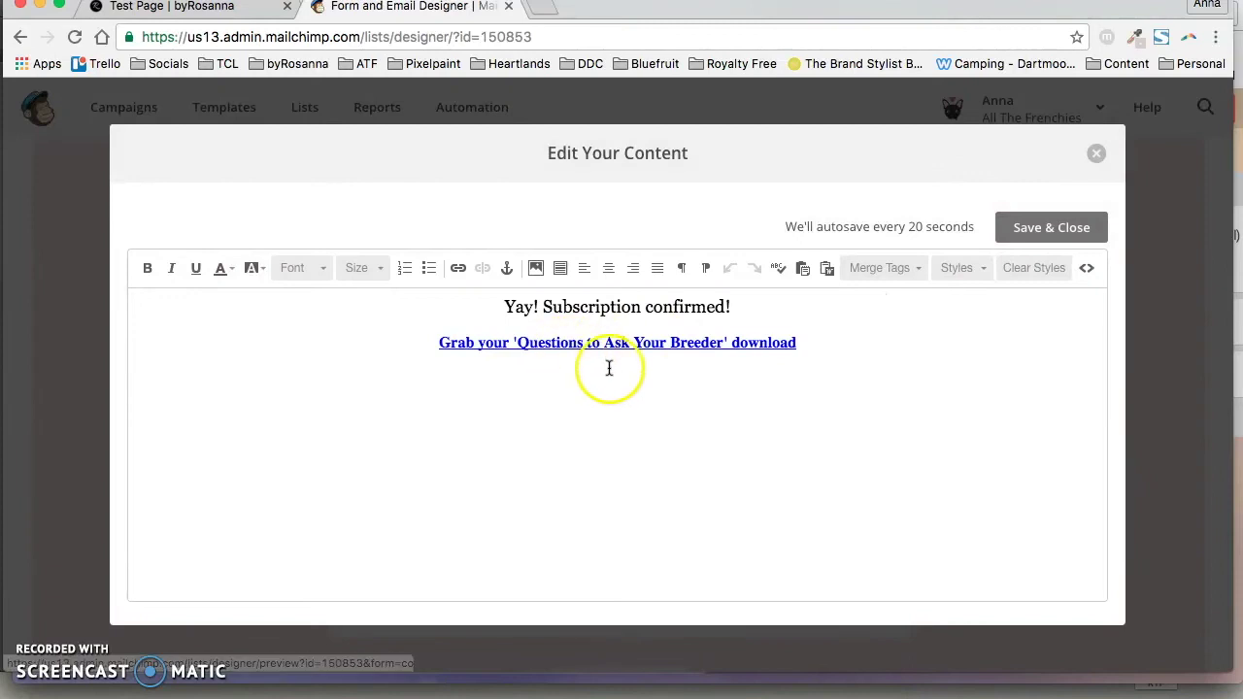
drag(427, 344, 813, 347)
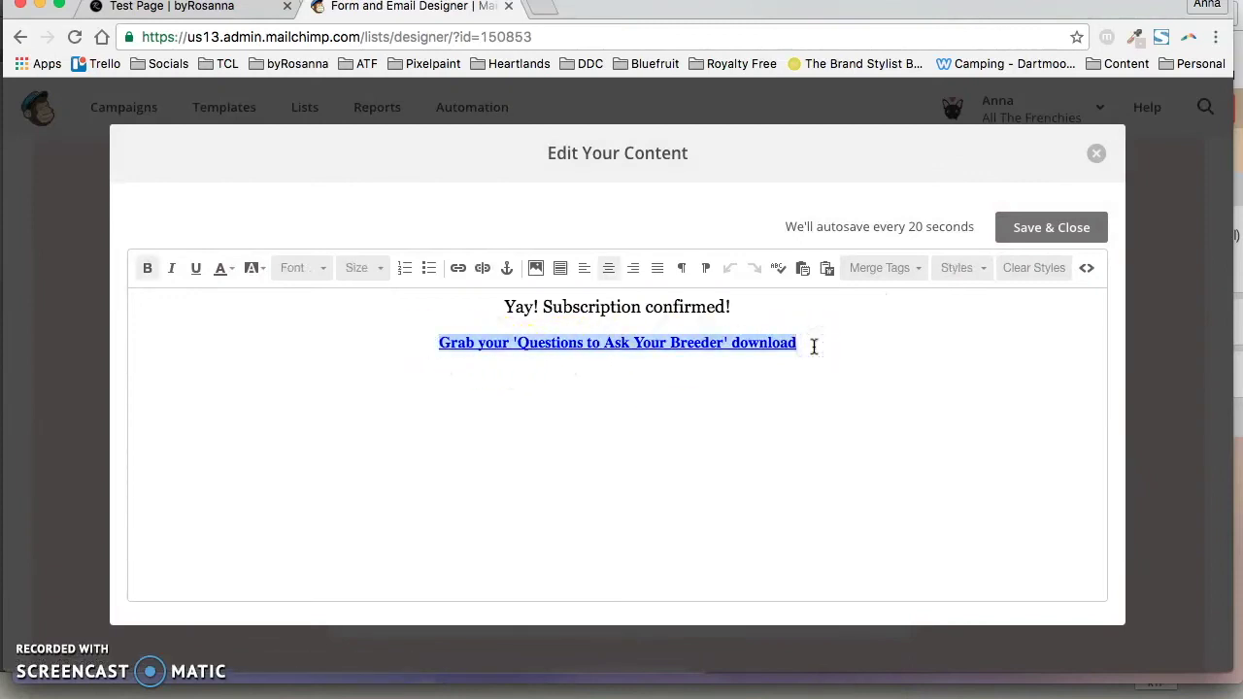
click(814, 347)
click(1096, 153)
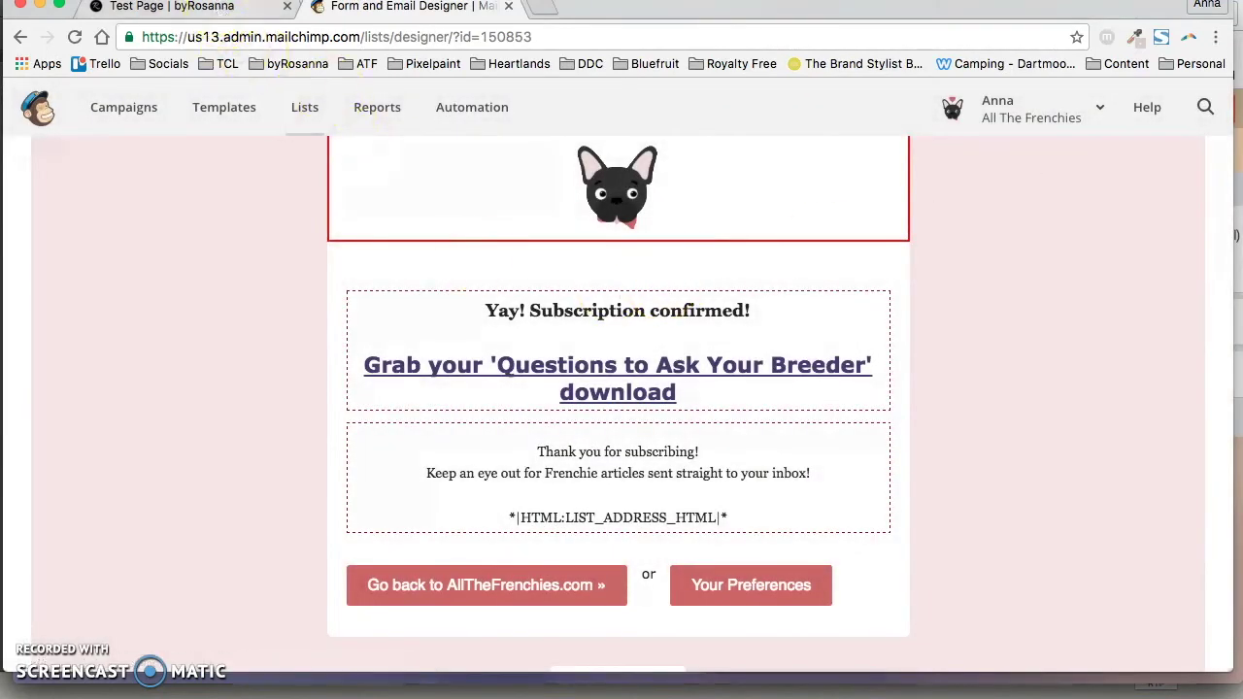
- Select 'Find a Breeder' in the Squarespace subheading and start a link on it
click(241, 12)
click(699, 364)
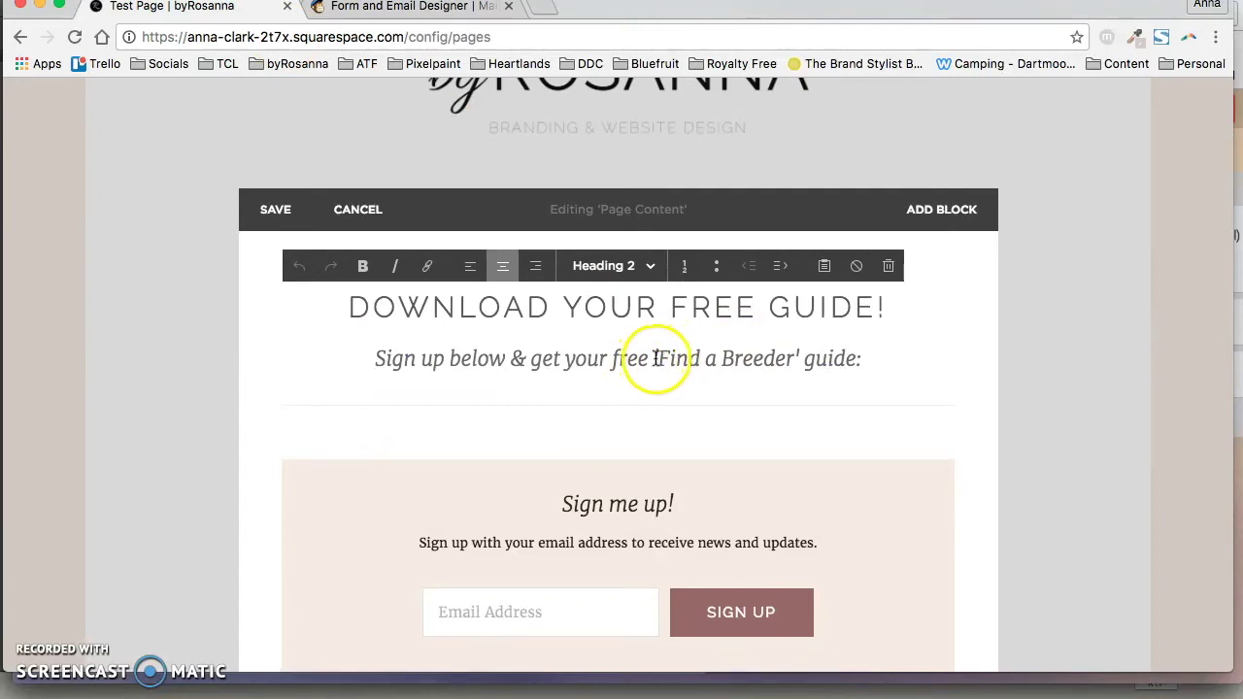
drag(674, 359, 792, 350)
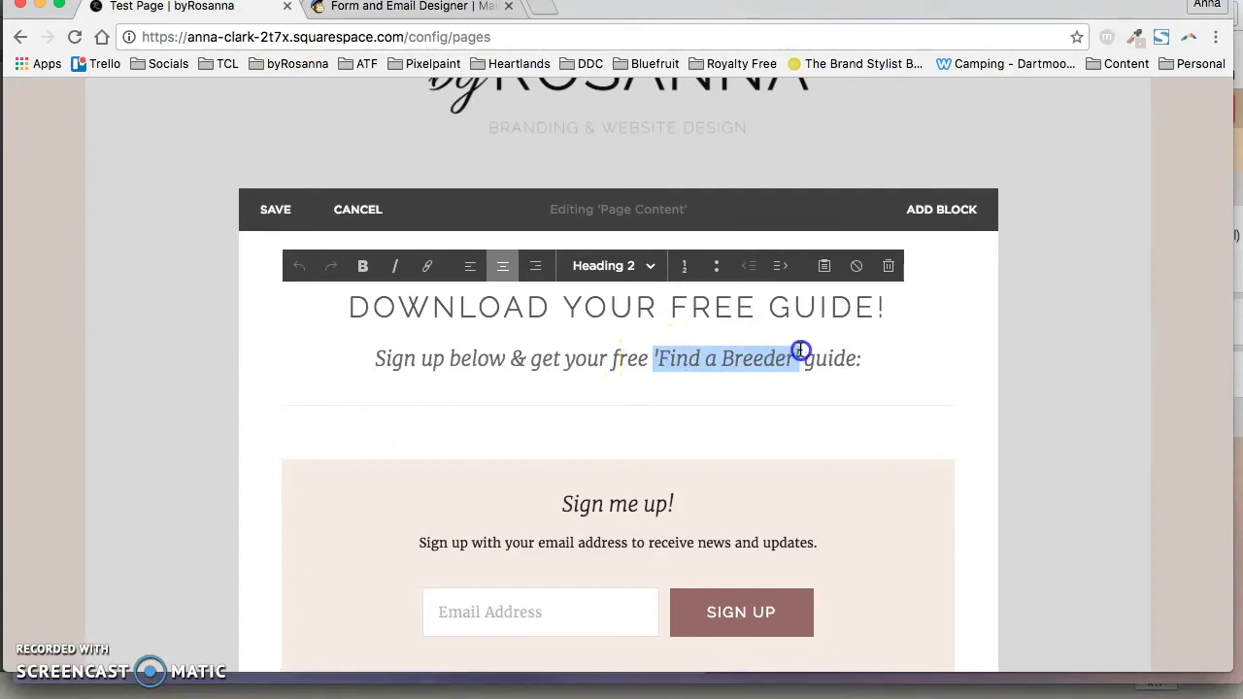
click(426, 267)
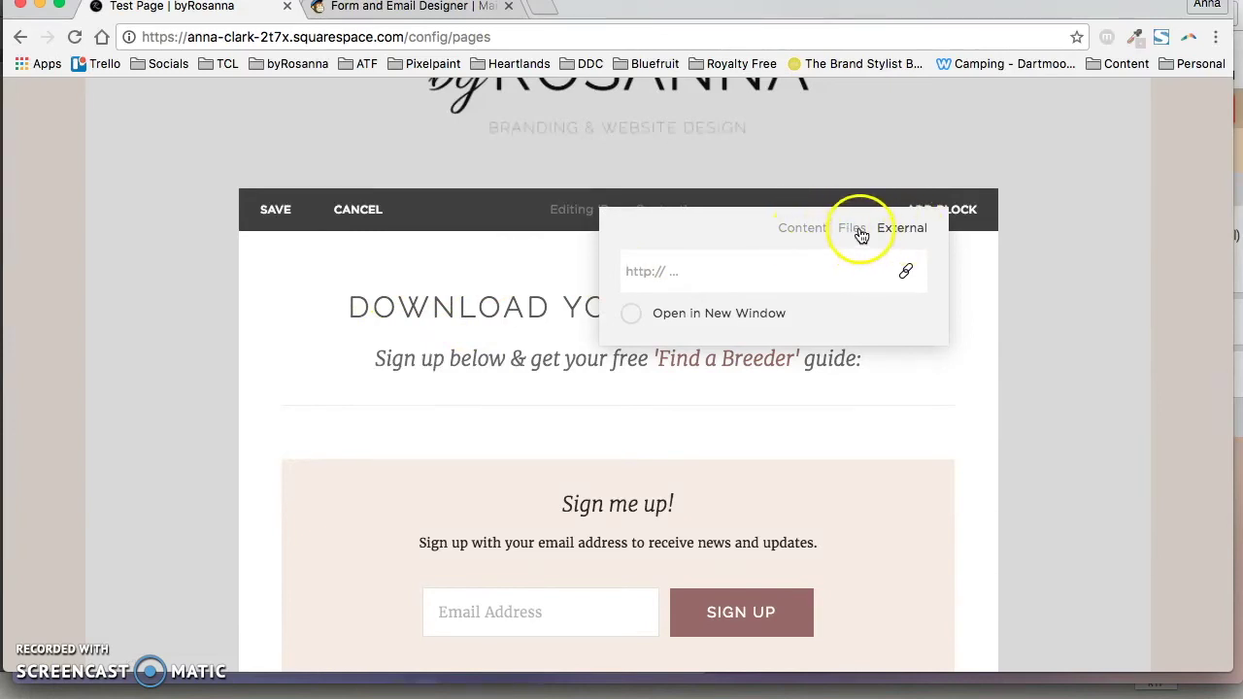
- Upload QuestionsForYourBreeder-ATF.pdf from the All The Frenchies Resources folder as a link file
click(860, 234)
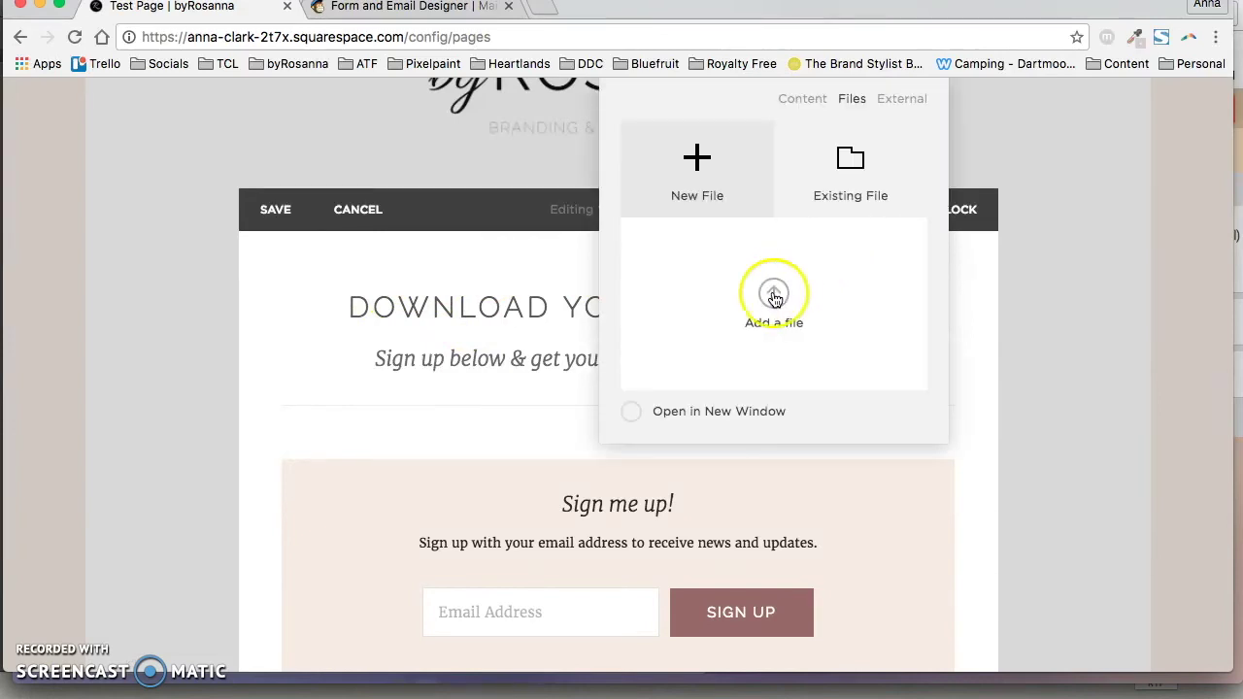
click(758, 322)
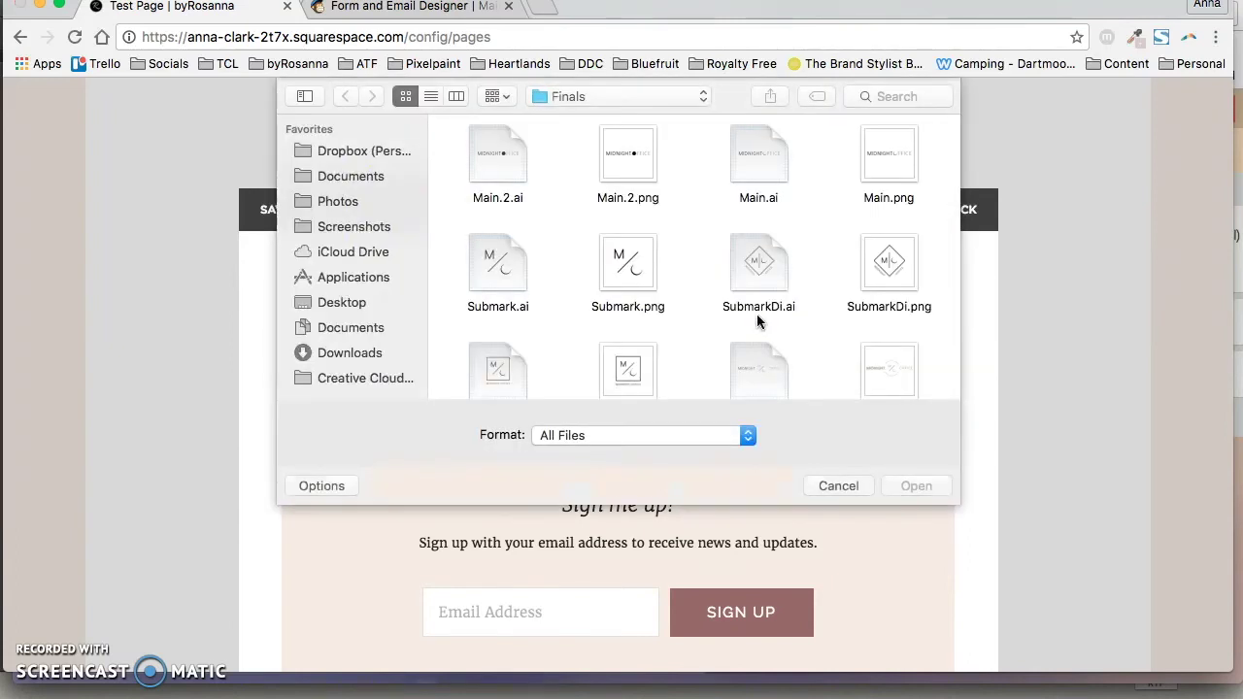
click(330, 200)
double_click(522, 140)
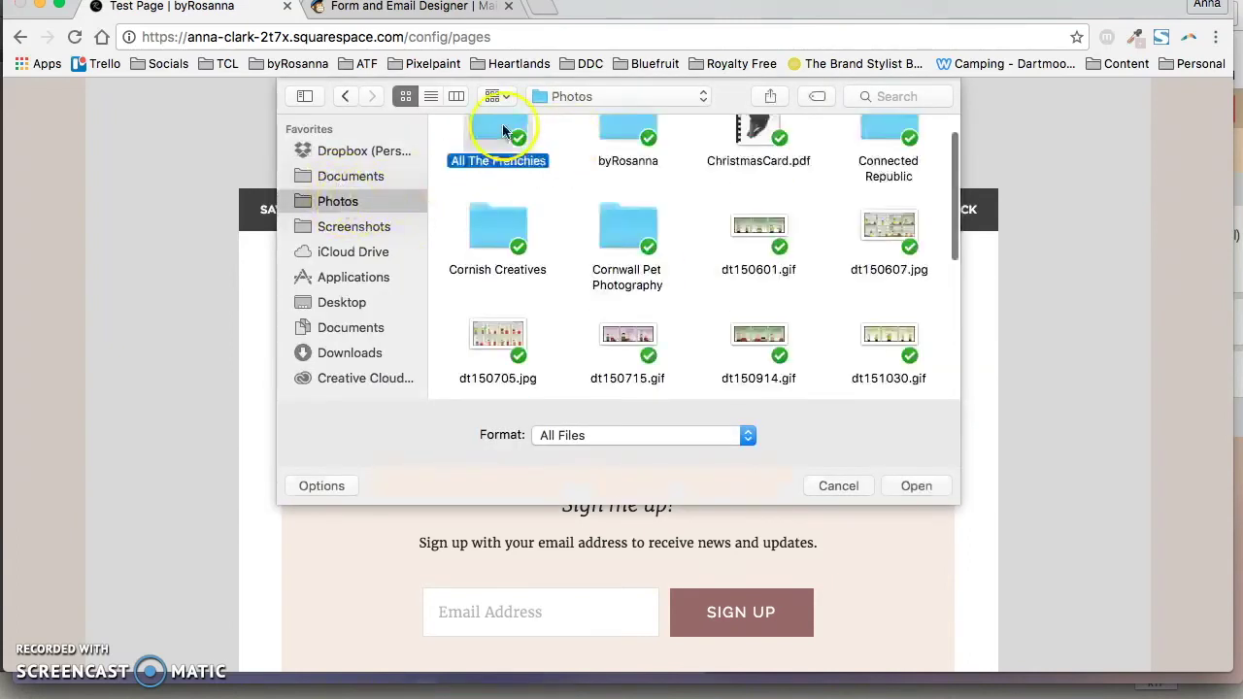
double_click(769, 155)
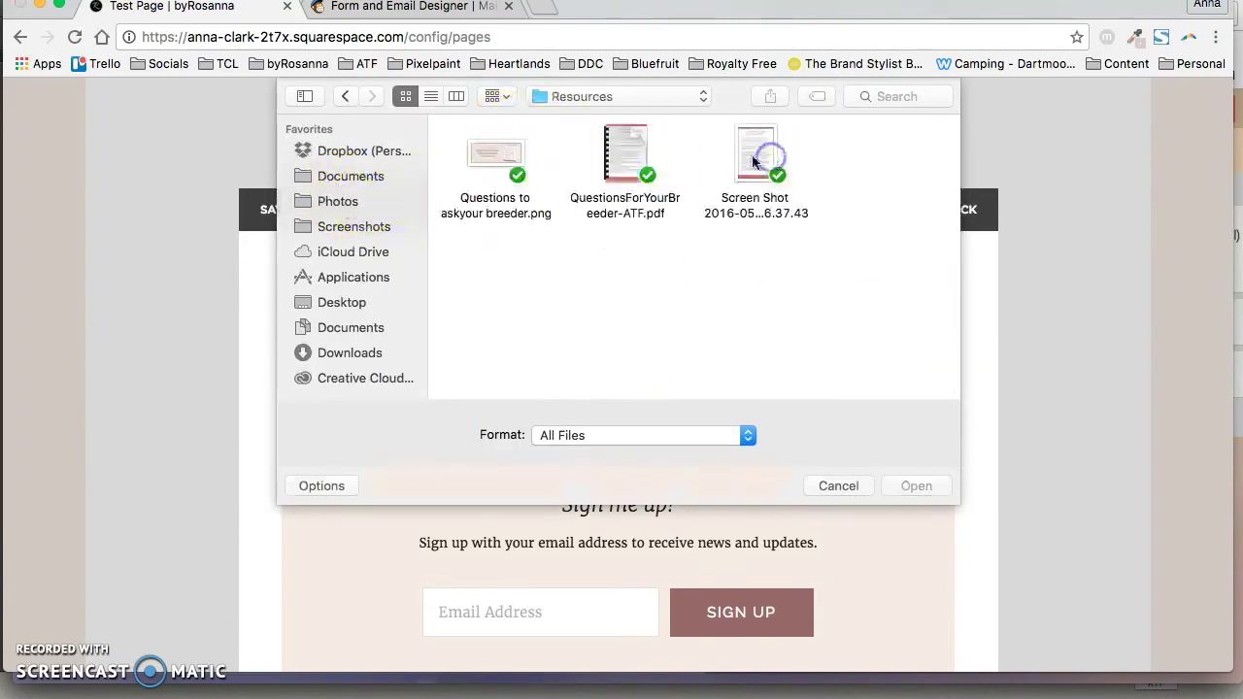
click(627, 148)
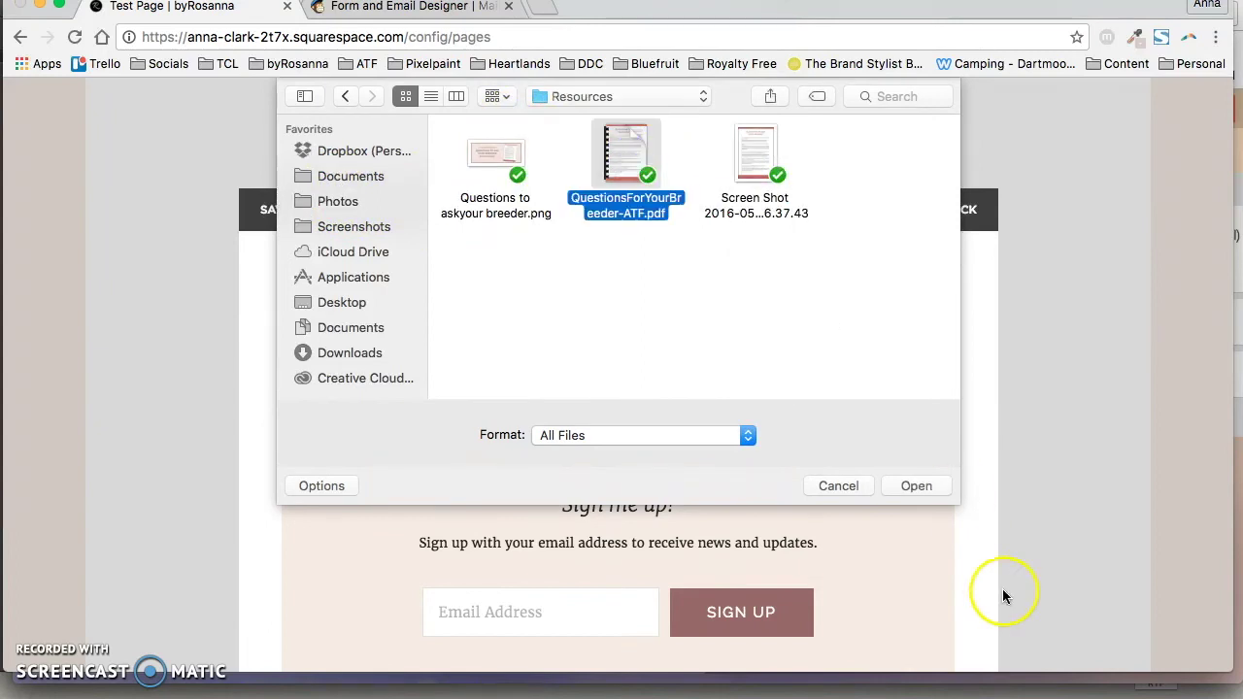
click(916, 487)
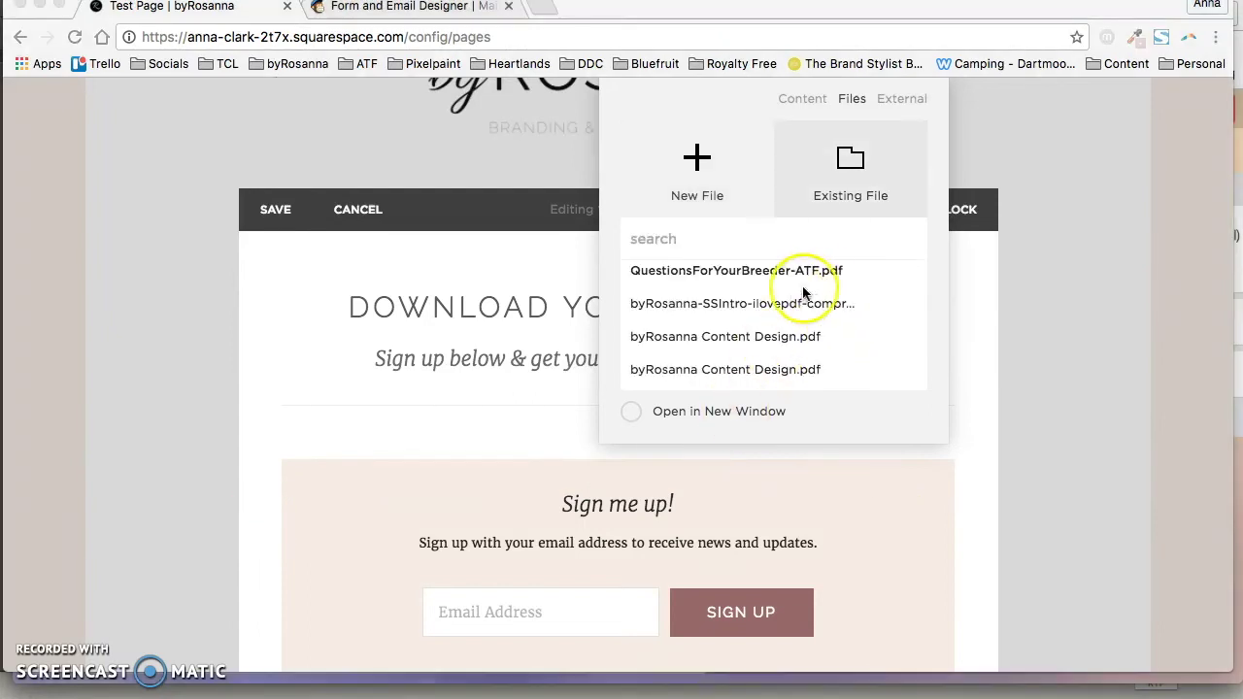
- Link the text to QuestionsForYourBreeder-ATF.pdf, opening in a new window
click(796, 273)
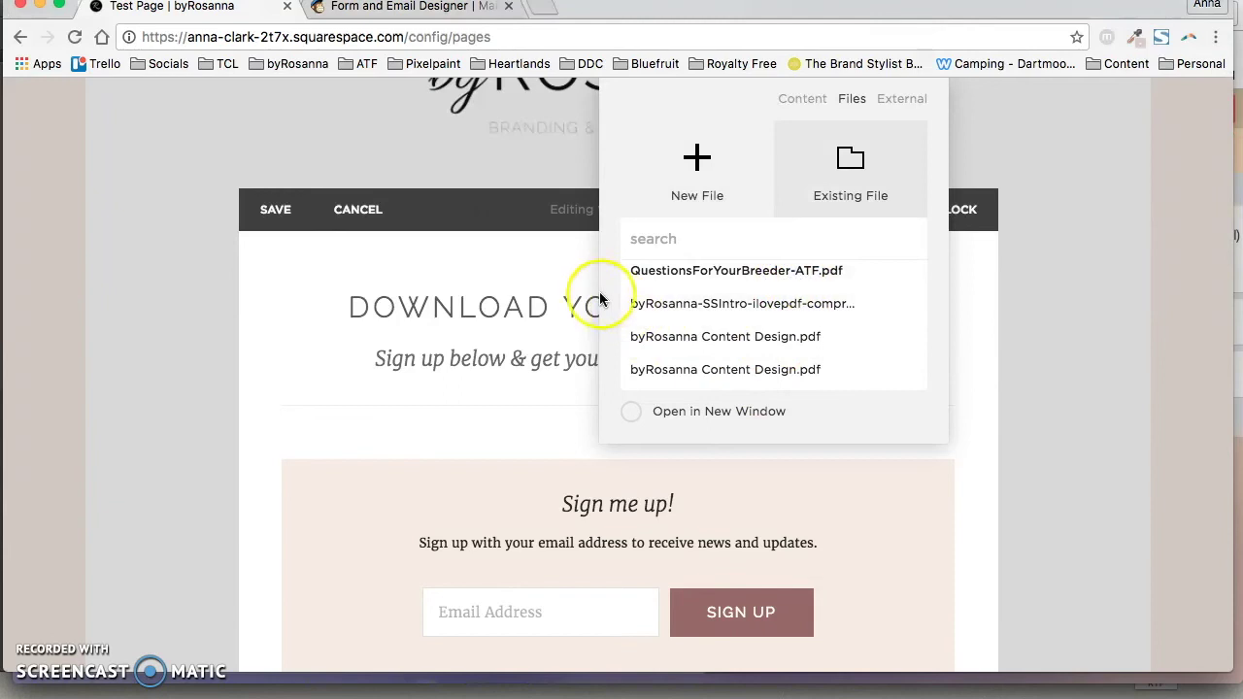
click(632, 414)
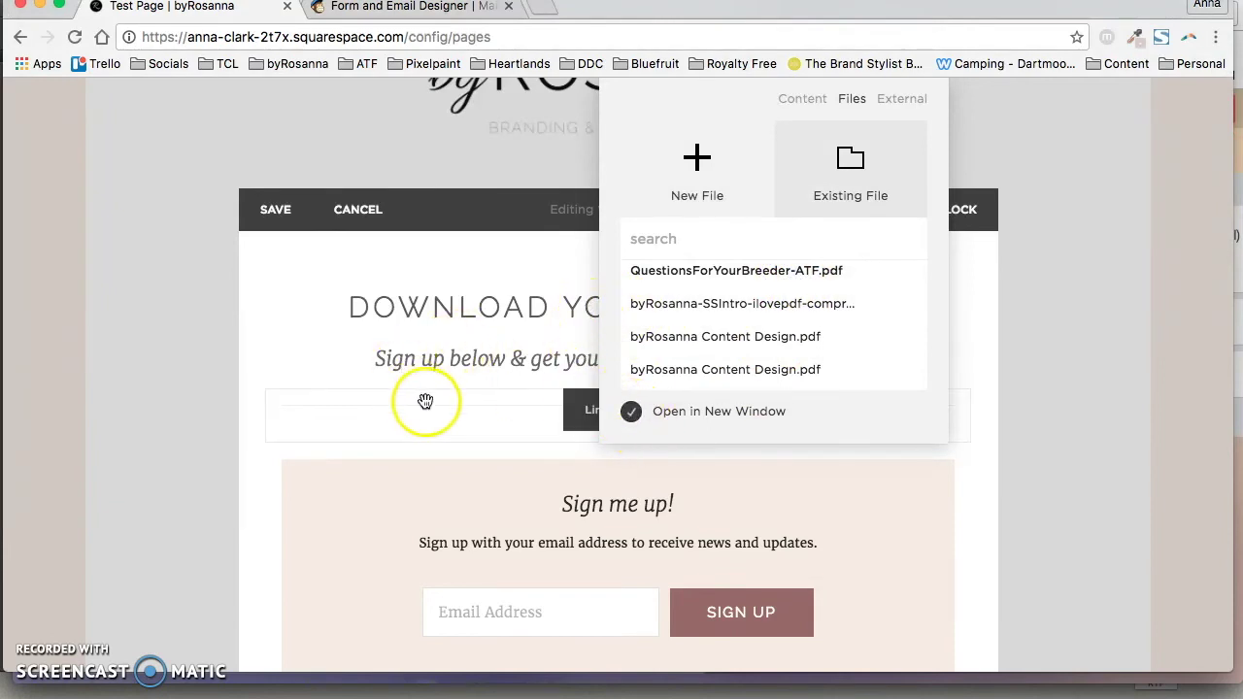
click(309, 356)
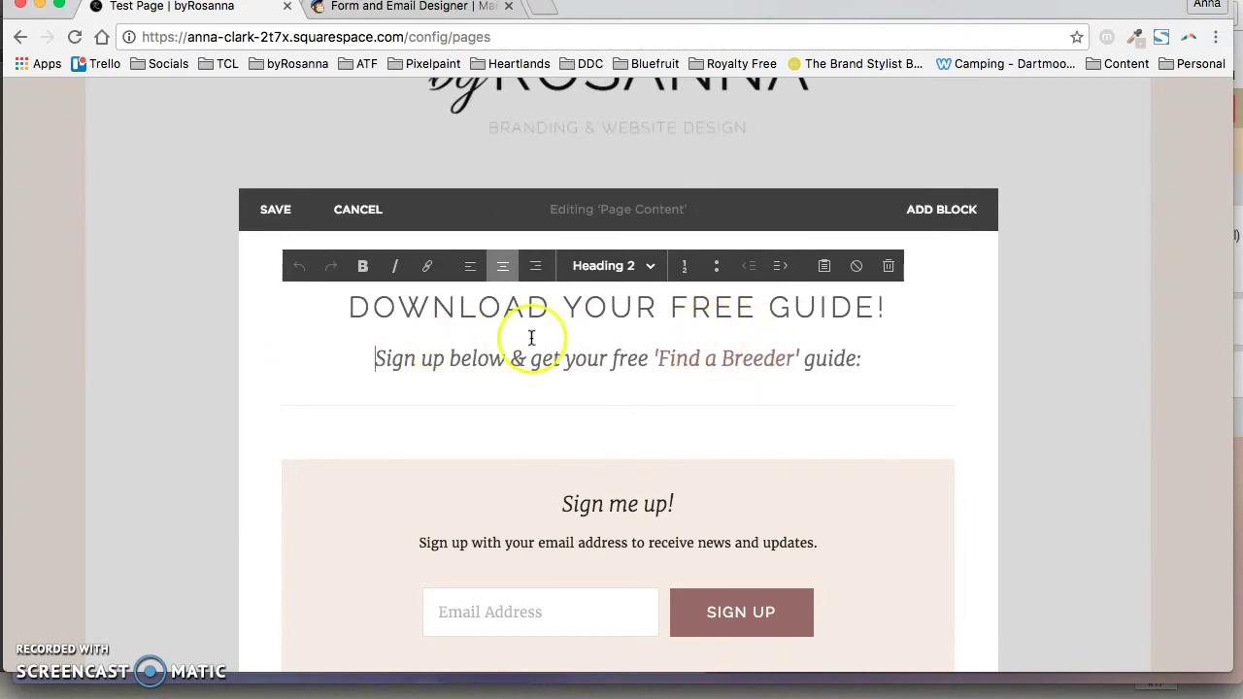
- Save the page, confirm the 'Find a Breeder' link opens the PDF, and return to MailChimp
click(262, 214)
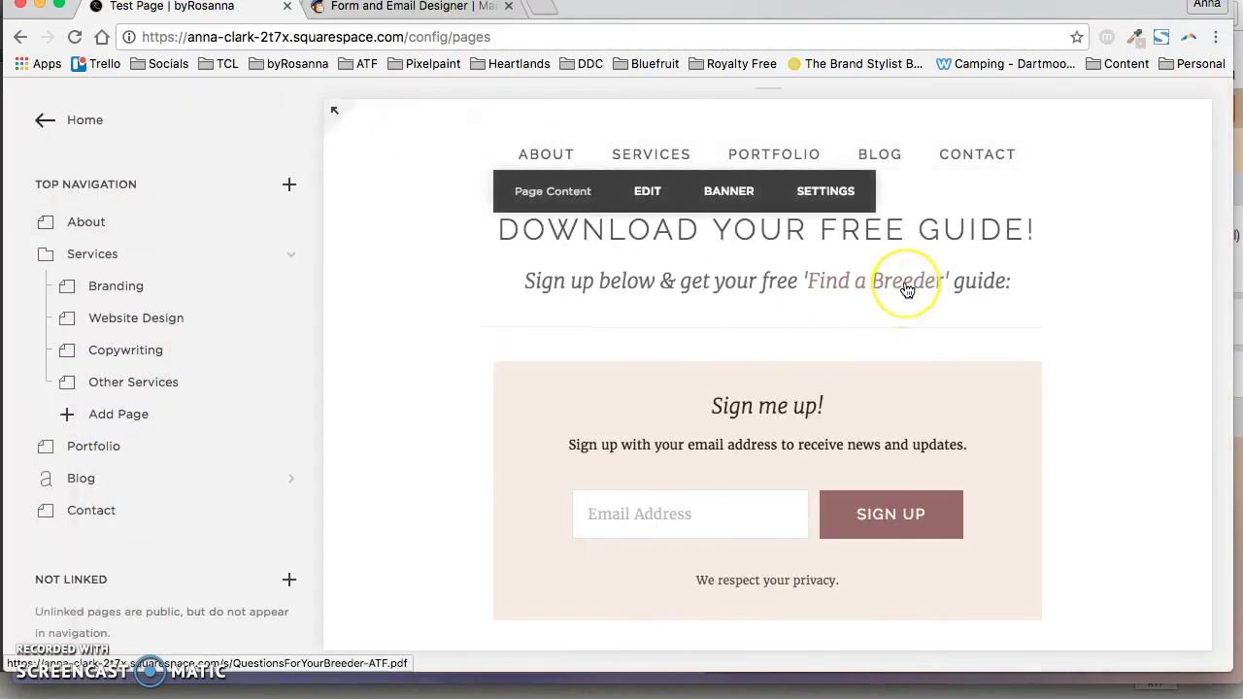
click(901, 292)
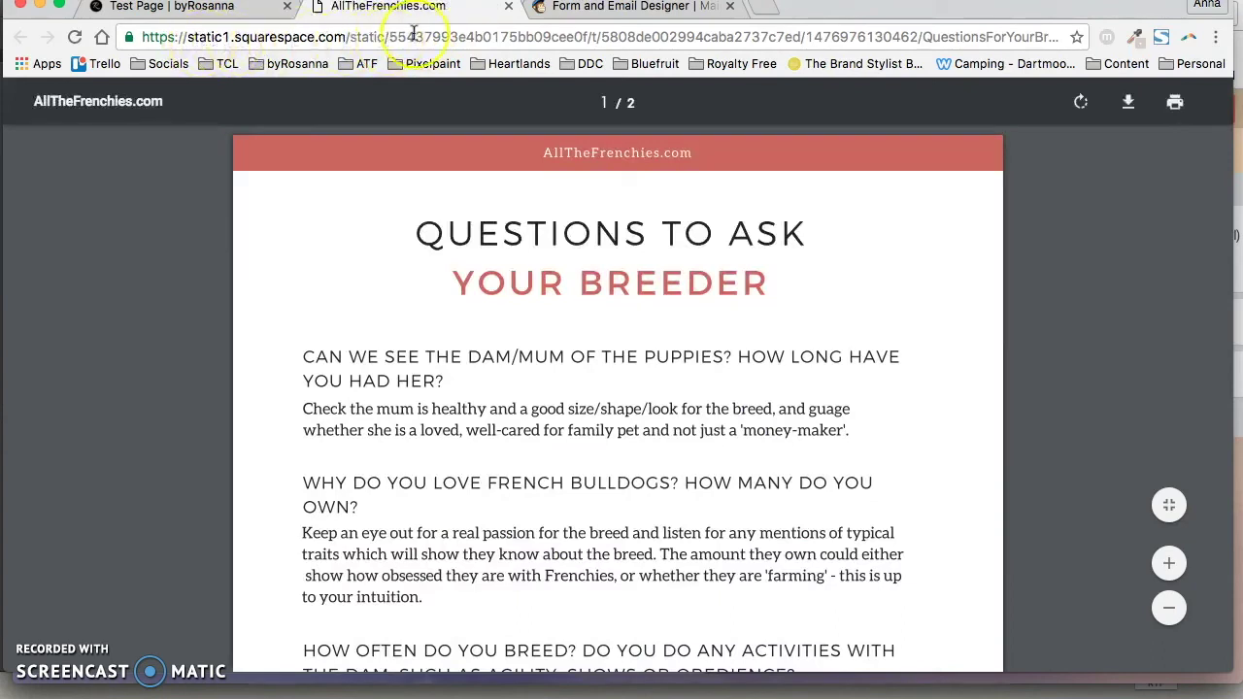
click(622, 36)
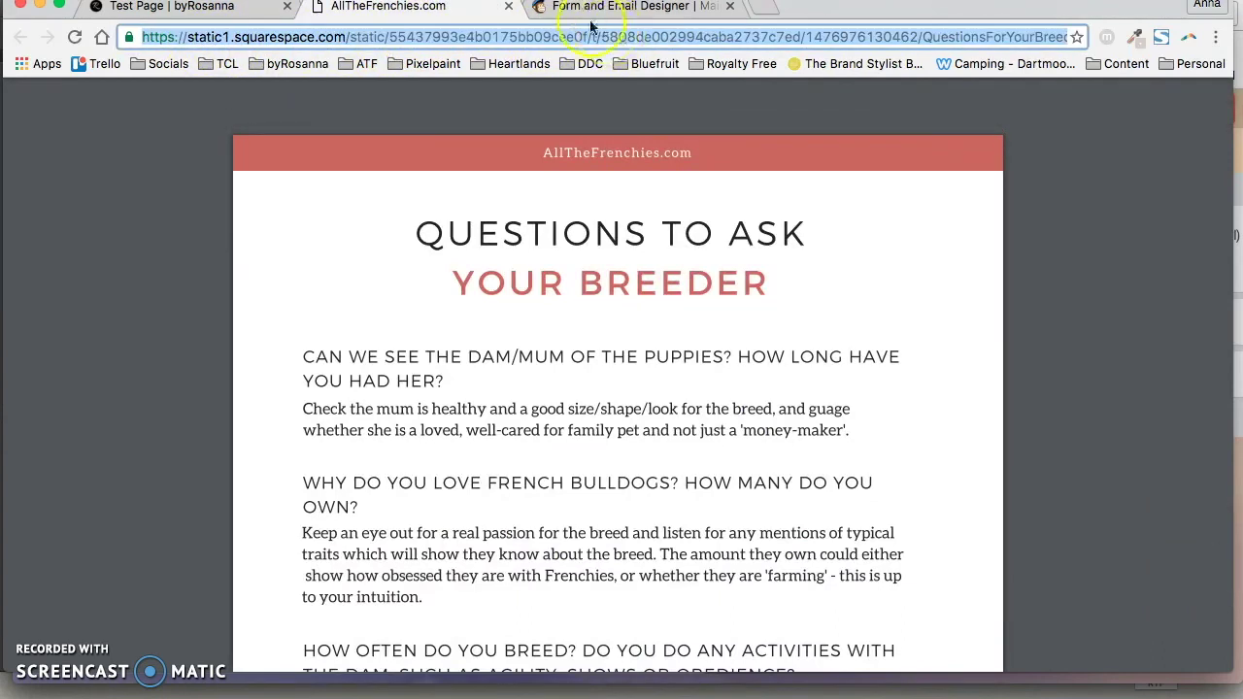
click(600, 8)
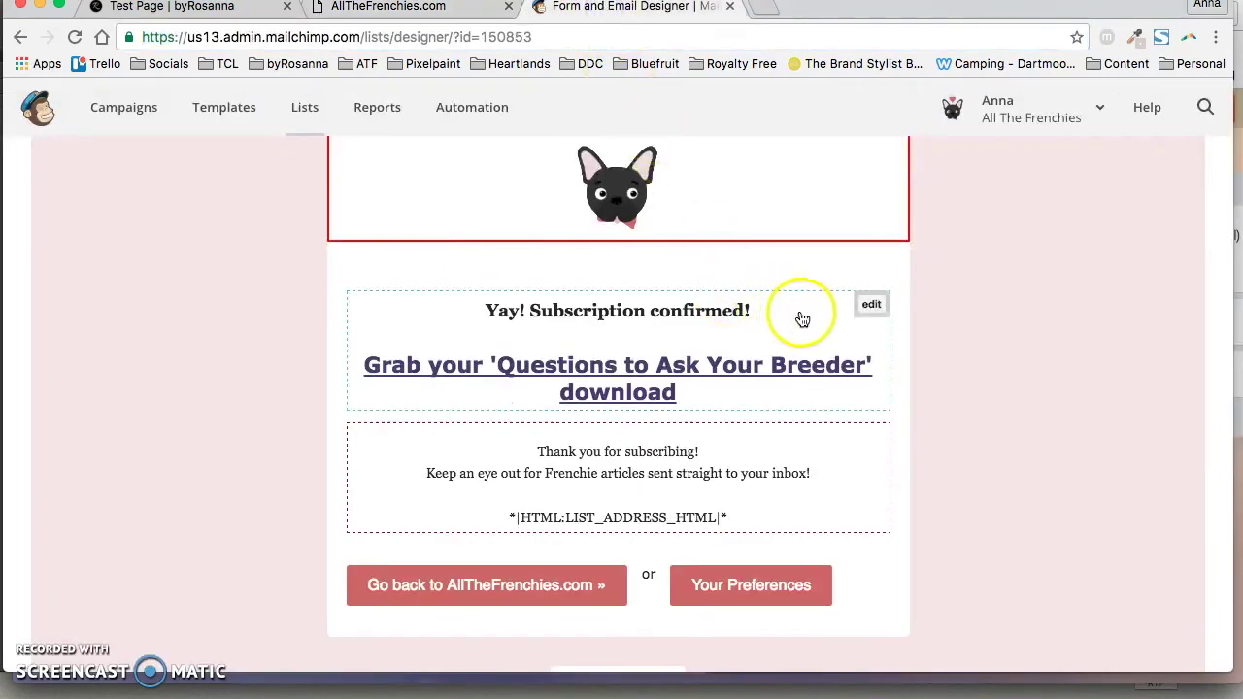
click(867, 306)
click(832, 333)
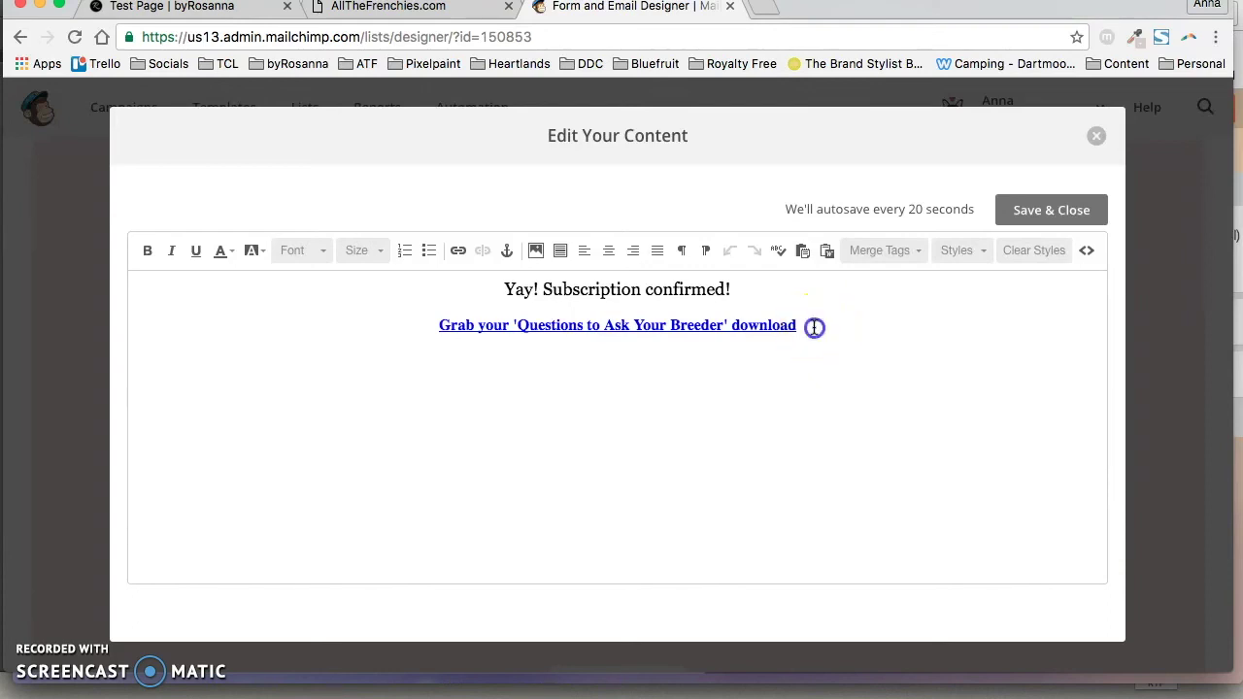
drag(812, 327, 408, 321)
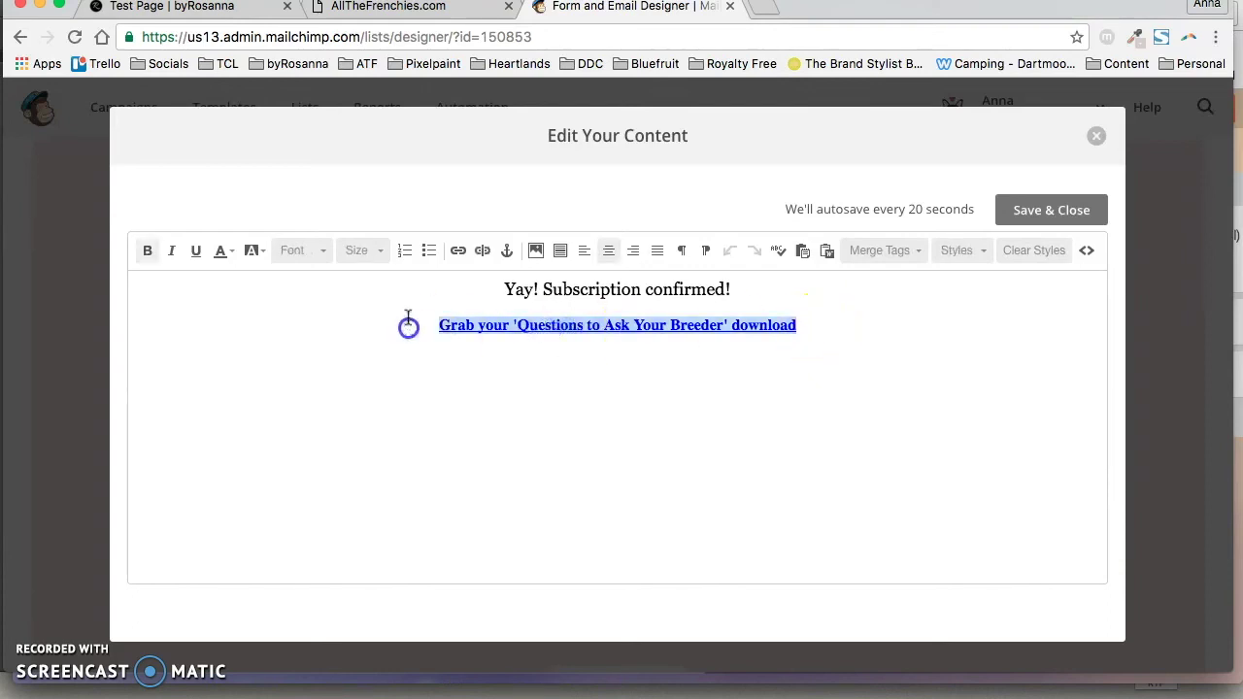
click(460, 253)
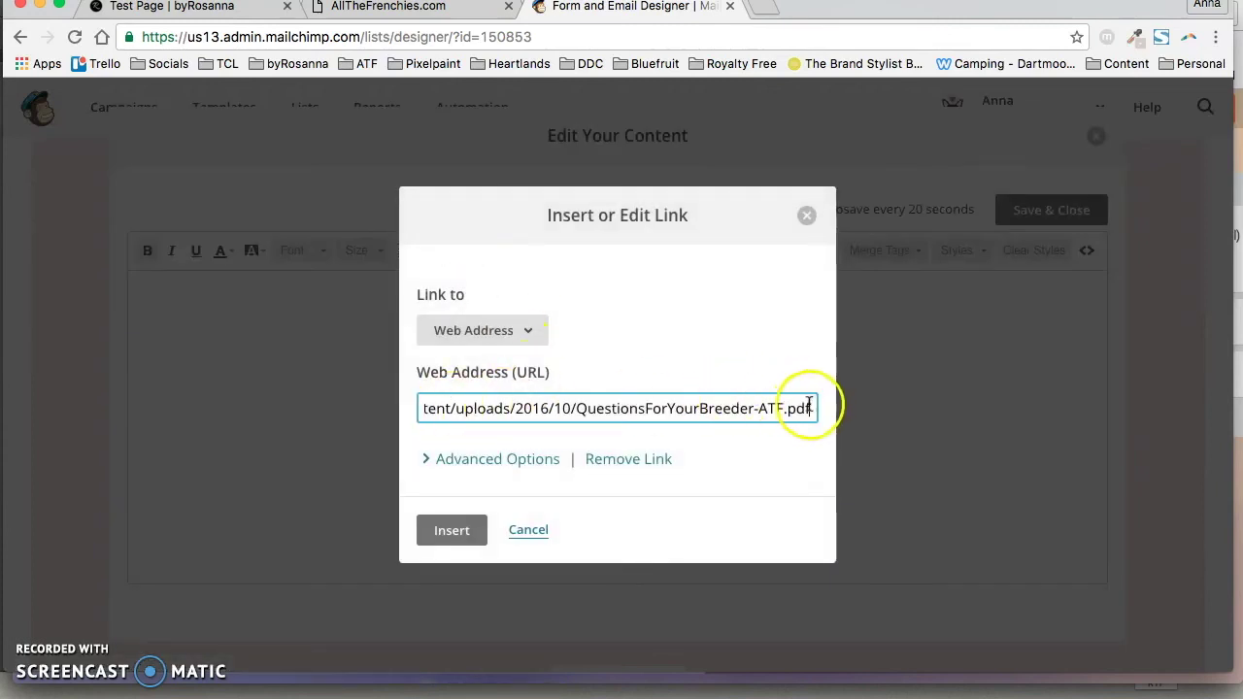
drag(810, 408, 249, 397)
key(ctrl+v)
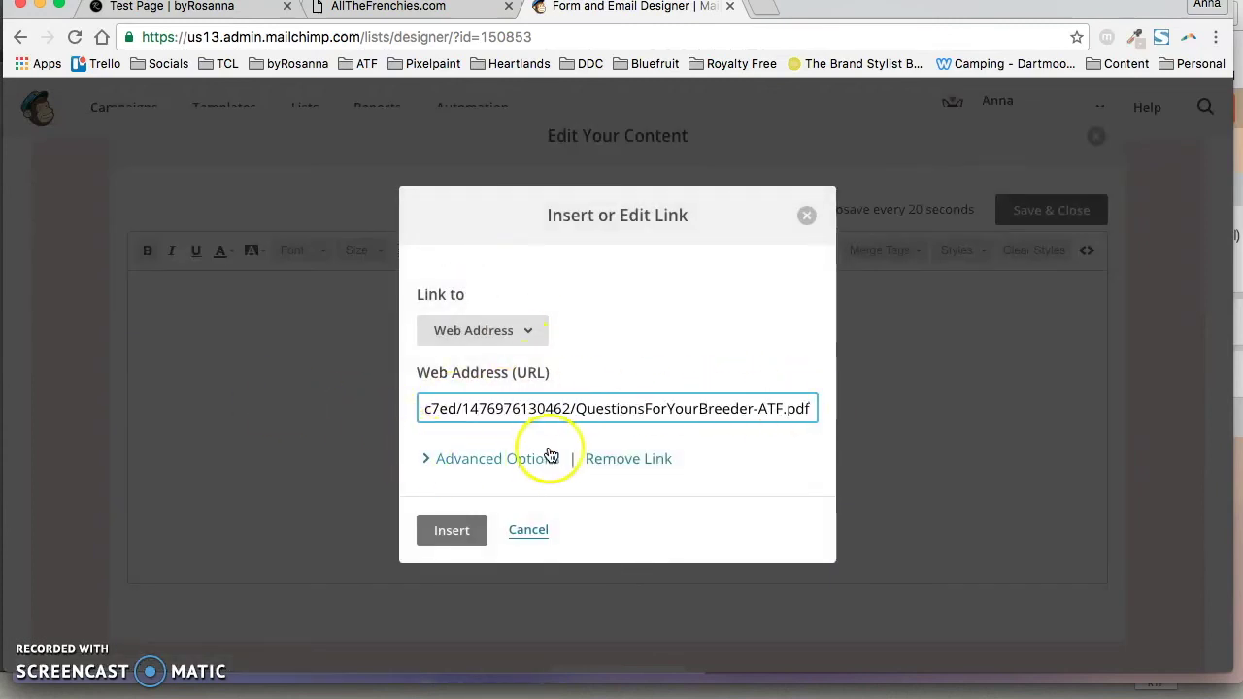
drag(483, 412, 263, 421)
click(530, 400)
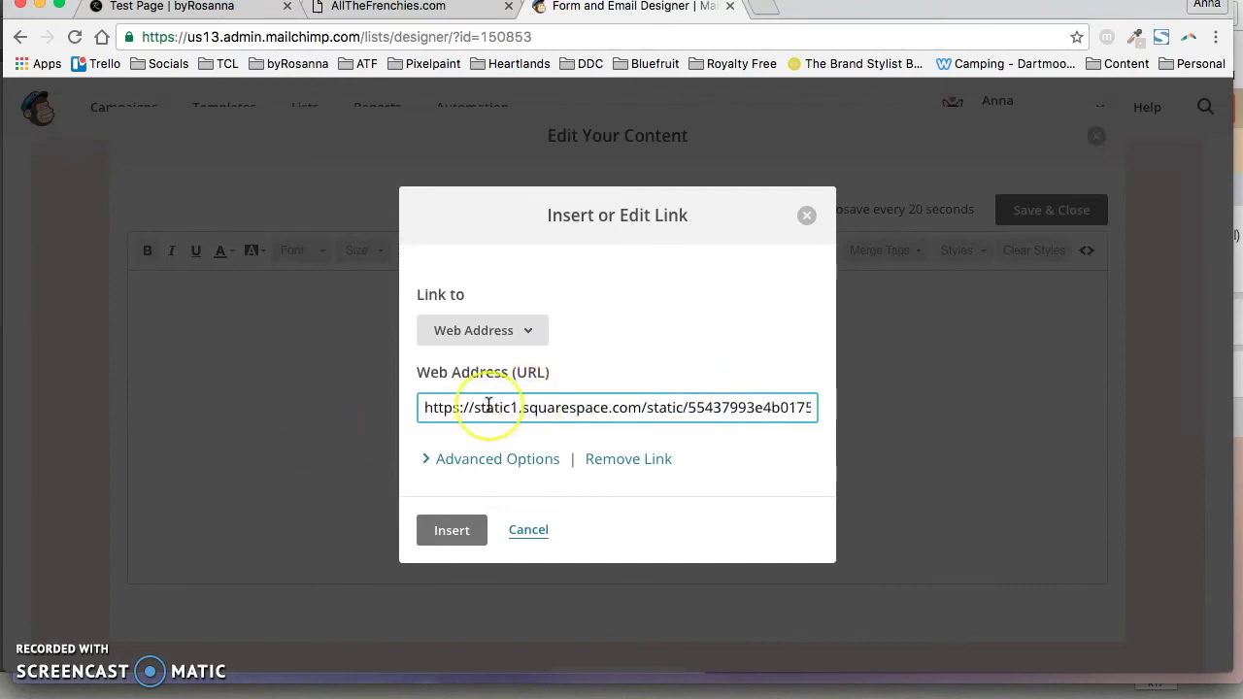
click(524, 531)
click(1096, 137)
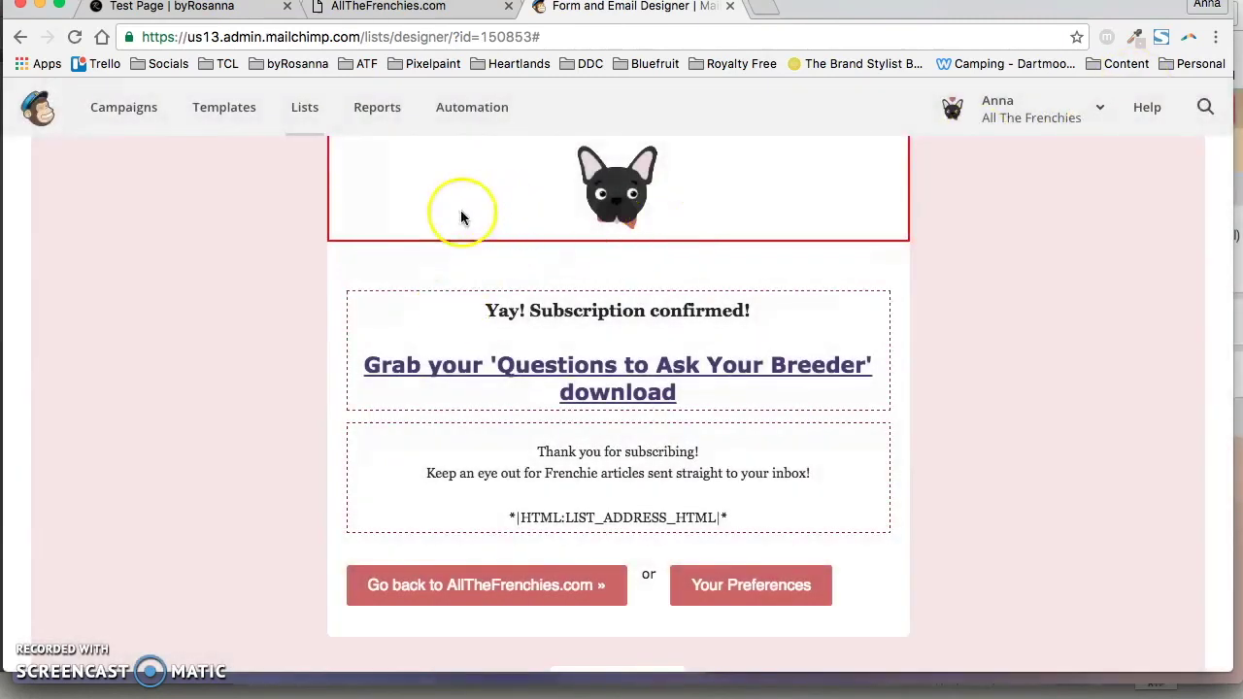
scroll(494, 321, down, 1)
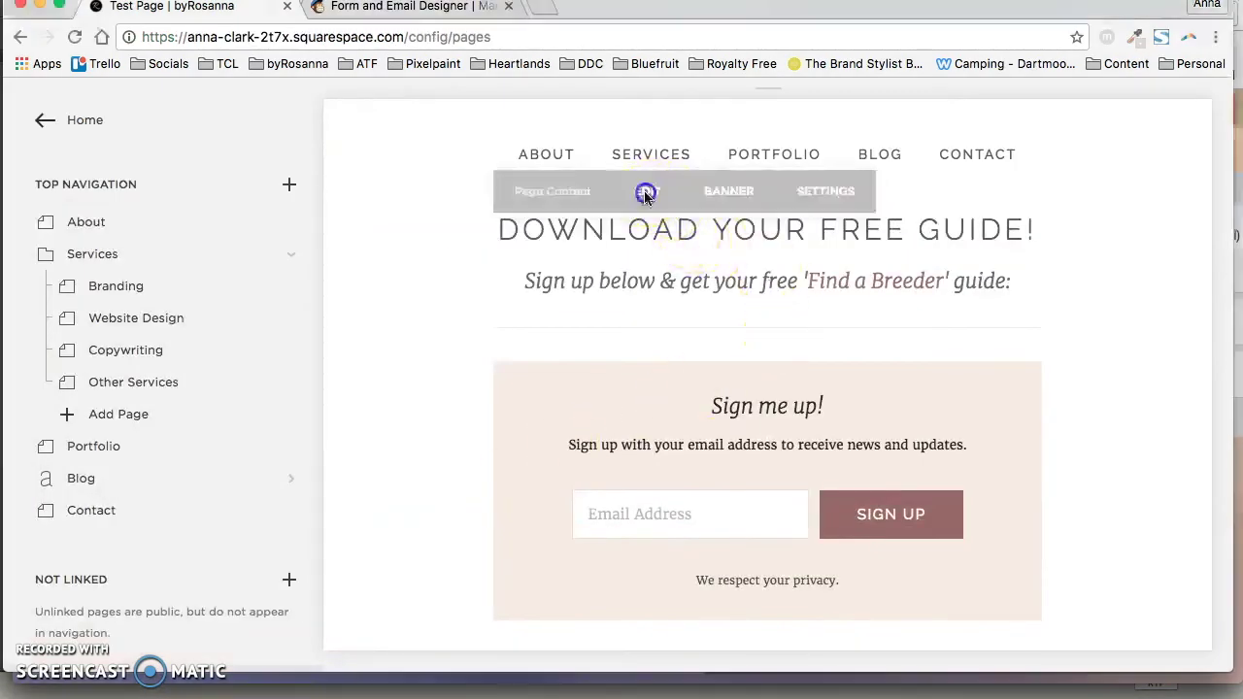
- Check the 'Find a Breeder' subheading link to the breeder-questions PDF, then save the page content
click(648, 192)
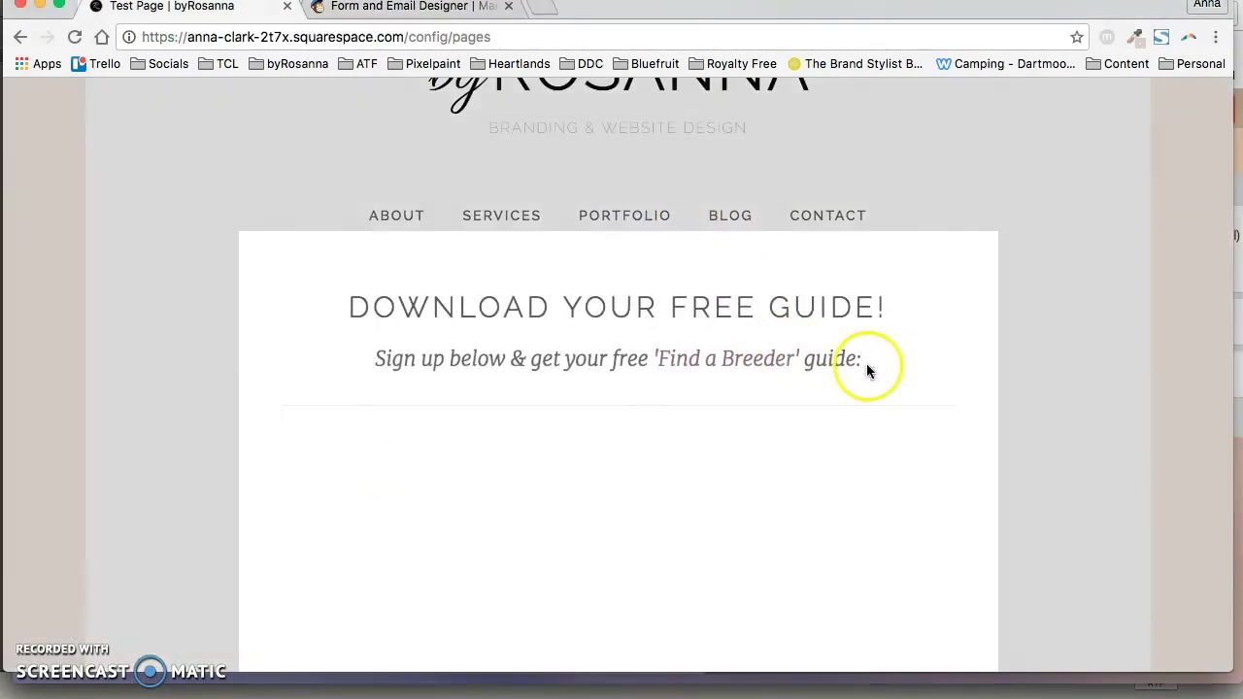
click(804, 359)
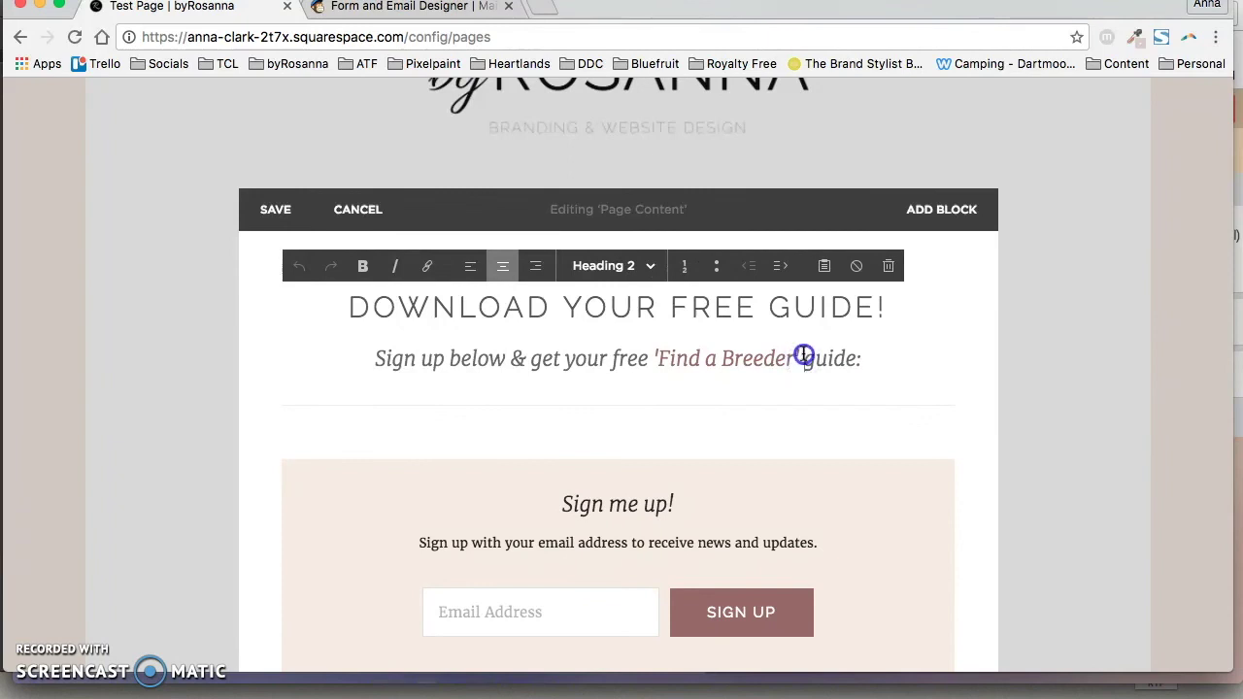
drag(804, 357, 671, 356)
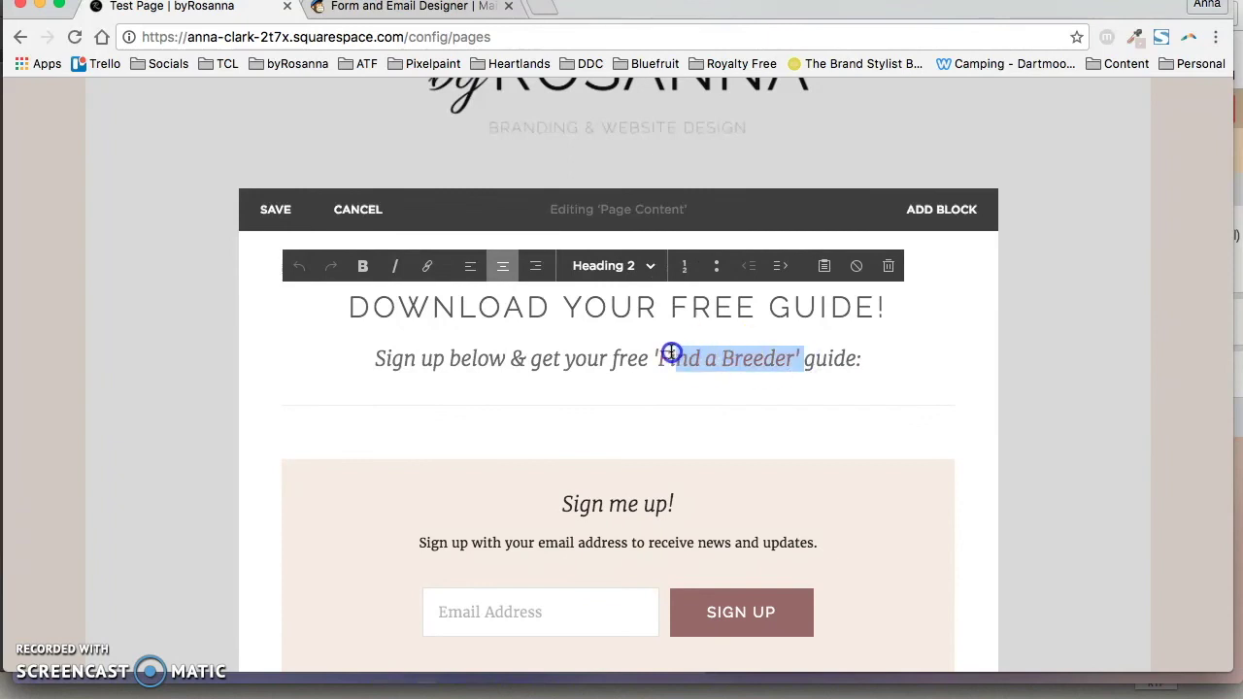
click(426, 265)
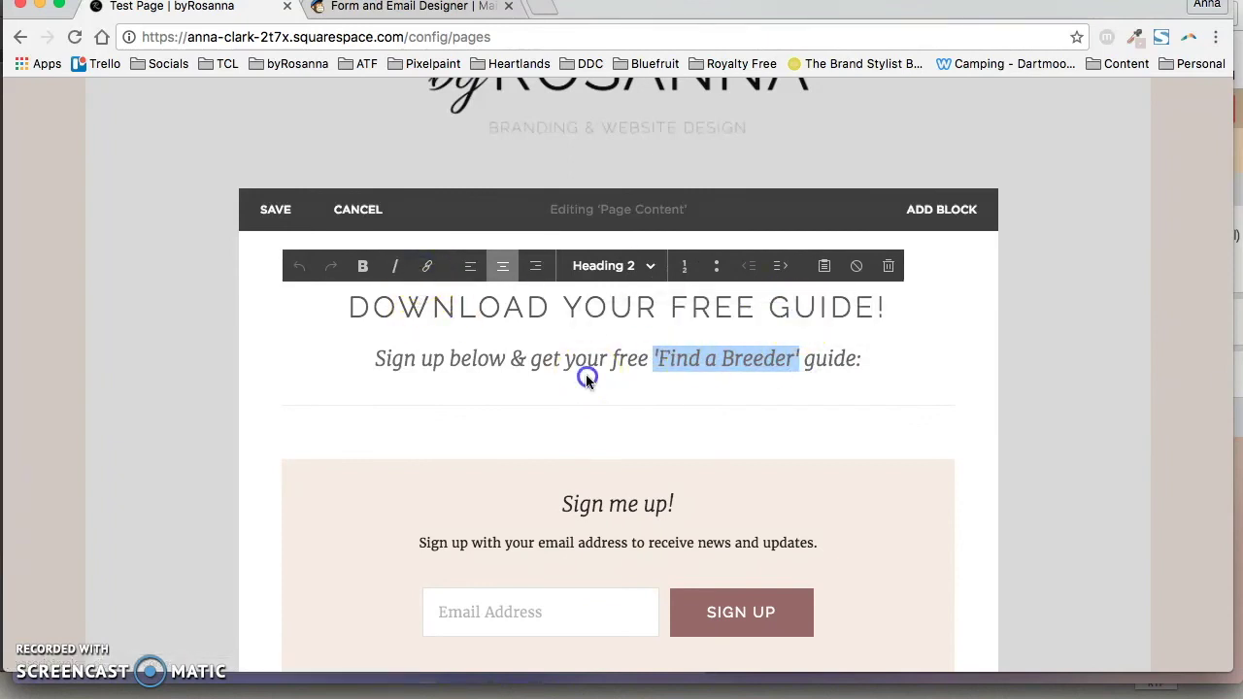
scroll(582, 350, down, 2)
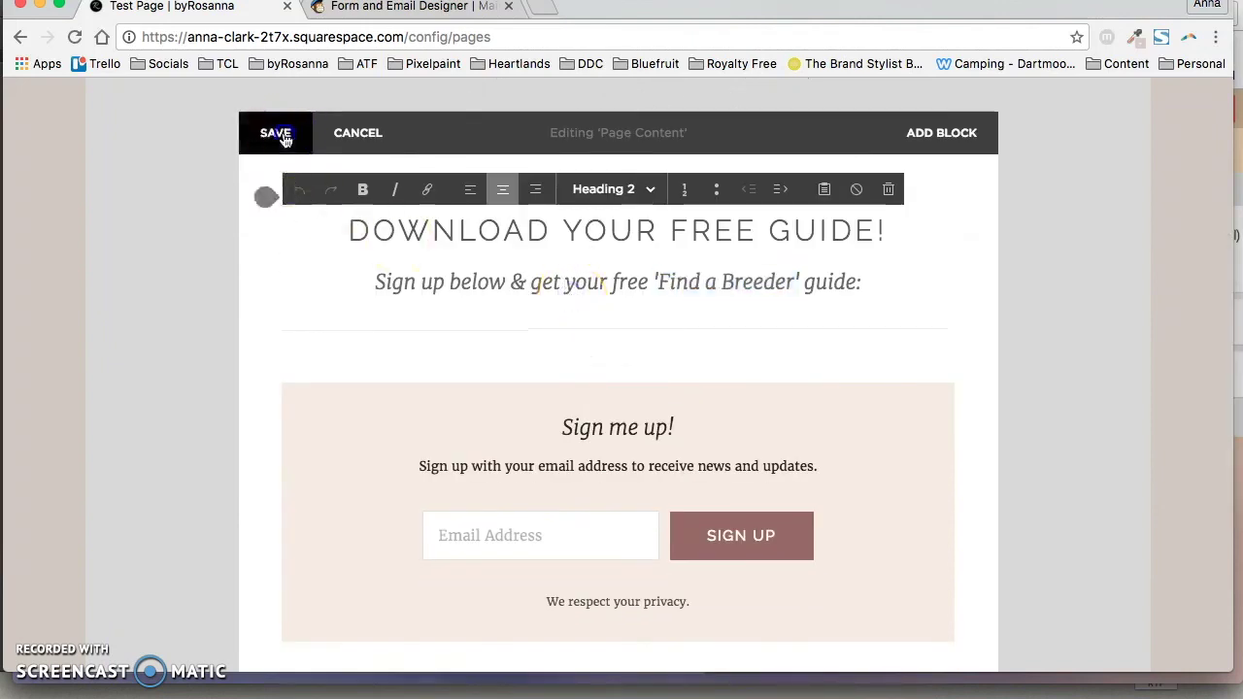
click(275, 132)
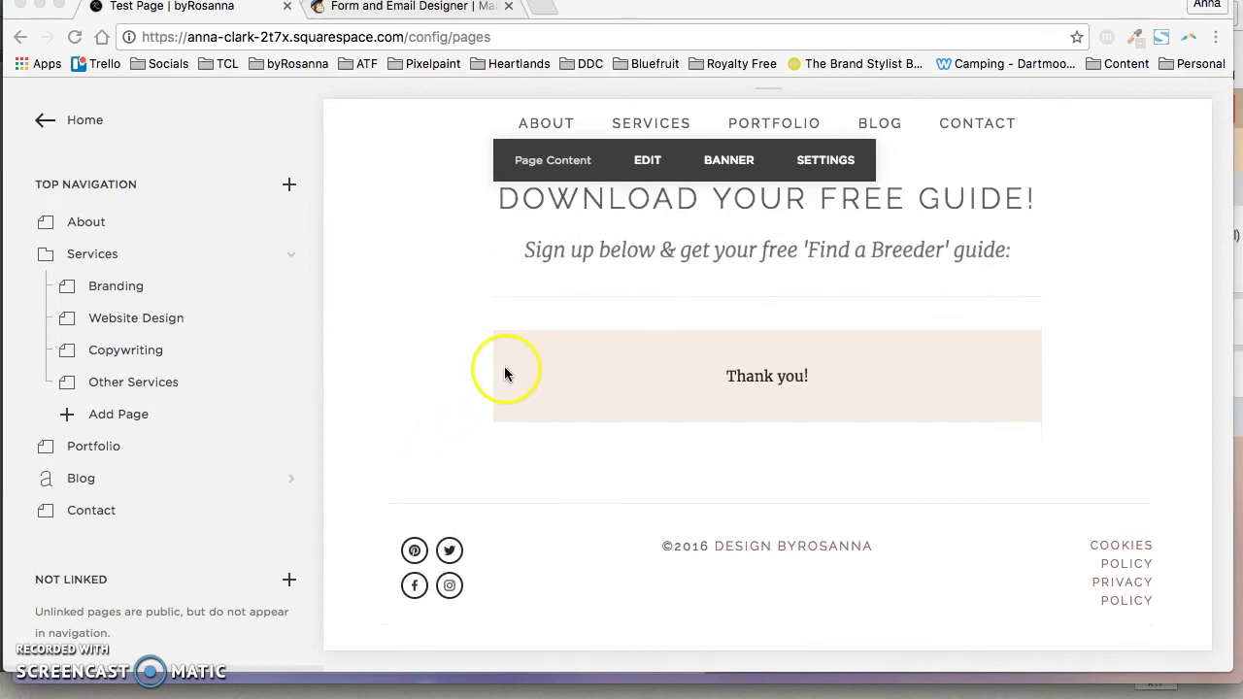
click(510, 587)
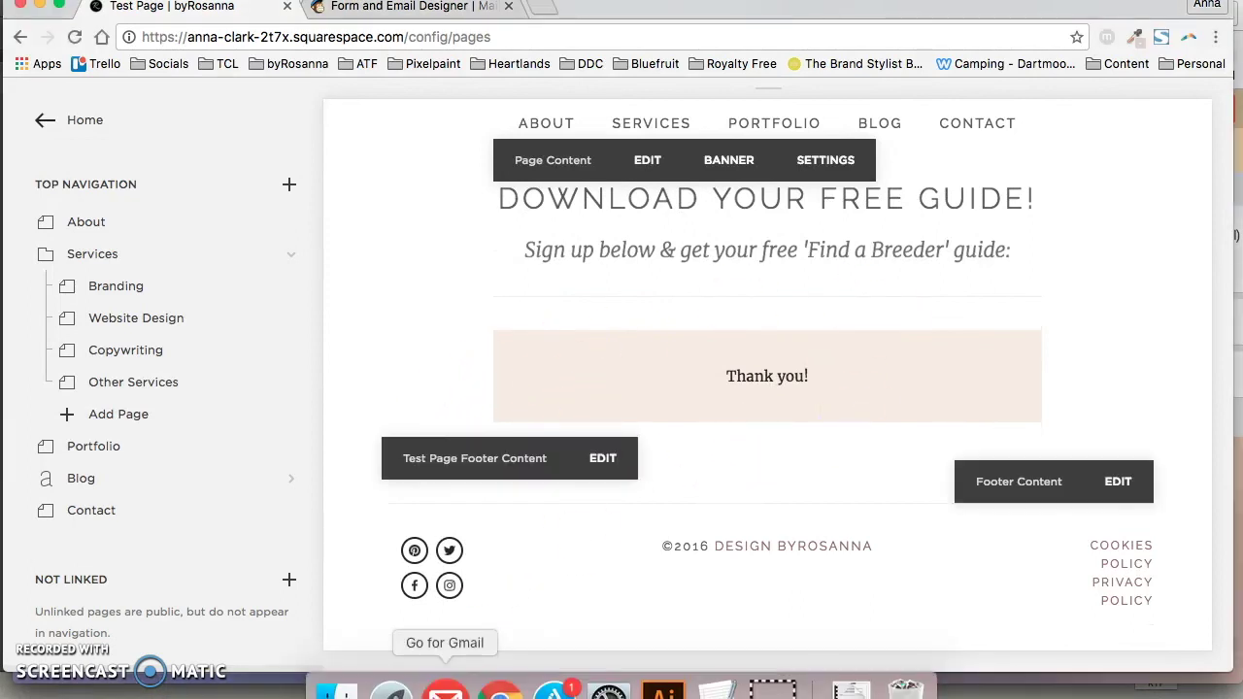
- Confirm the test sign-up from the Confirm Subscription email in the Gmail inbox
click(445, 691)
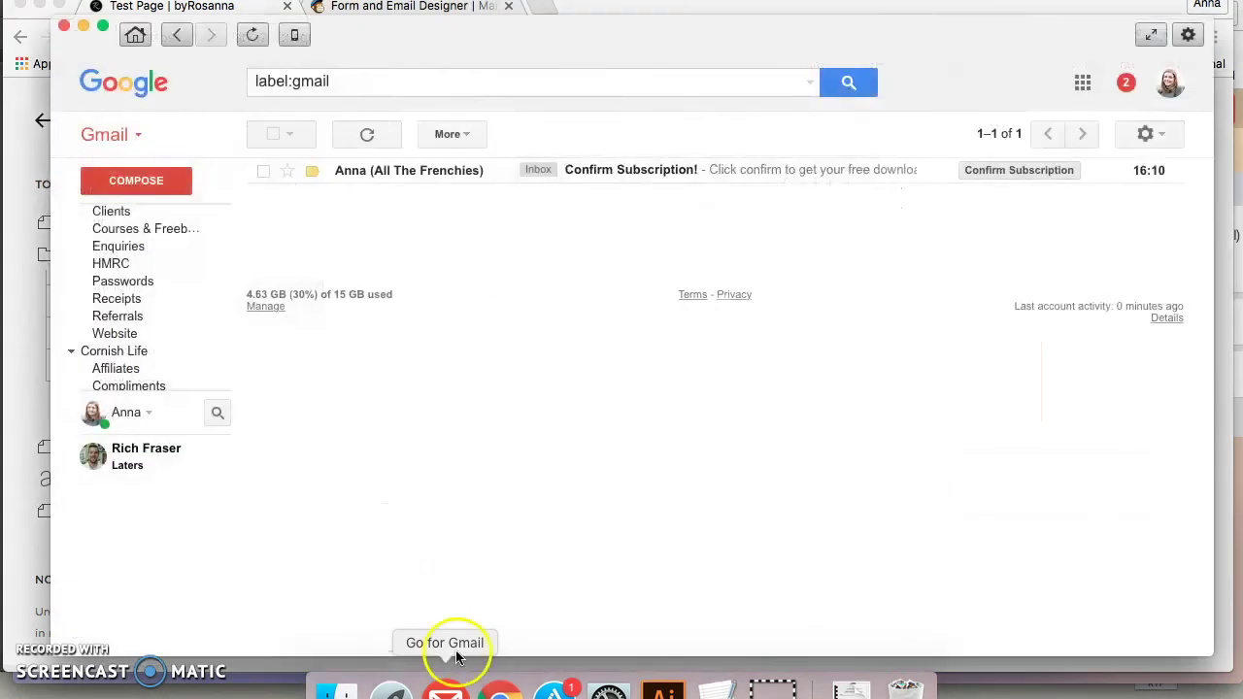
click(656, 167)
scroll(439, 370, down, 5)
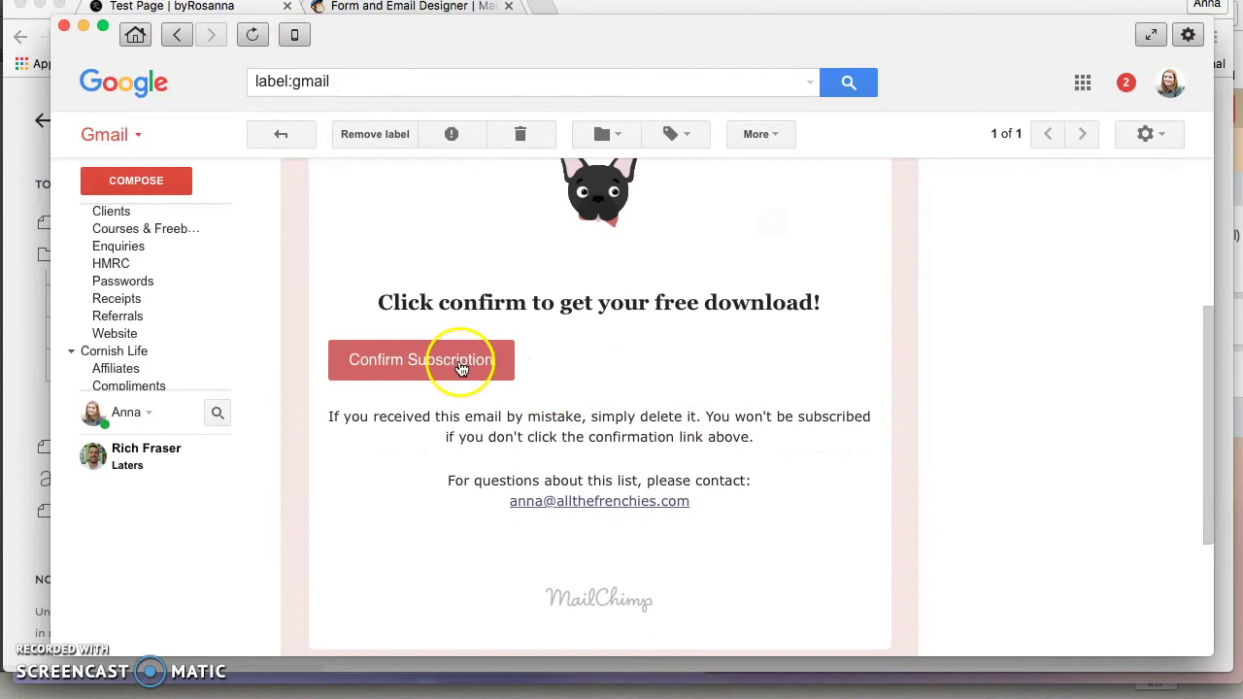
click(461, 367)
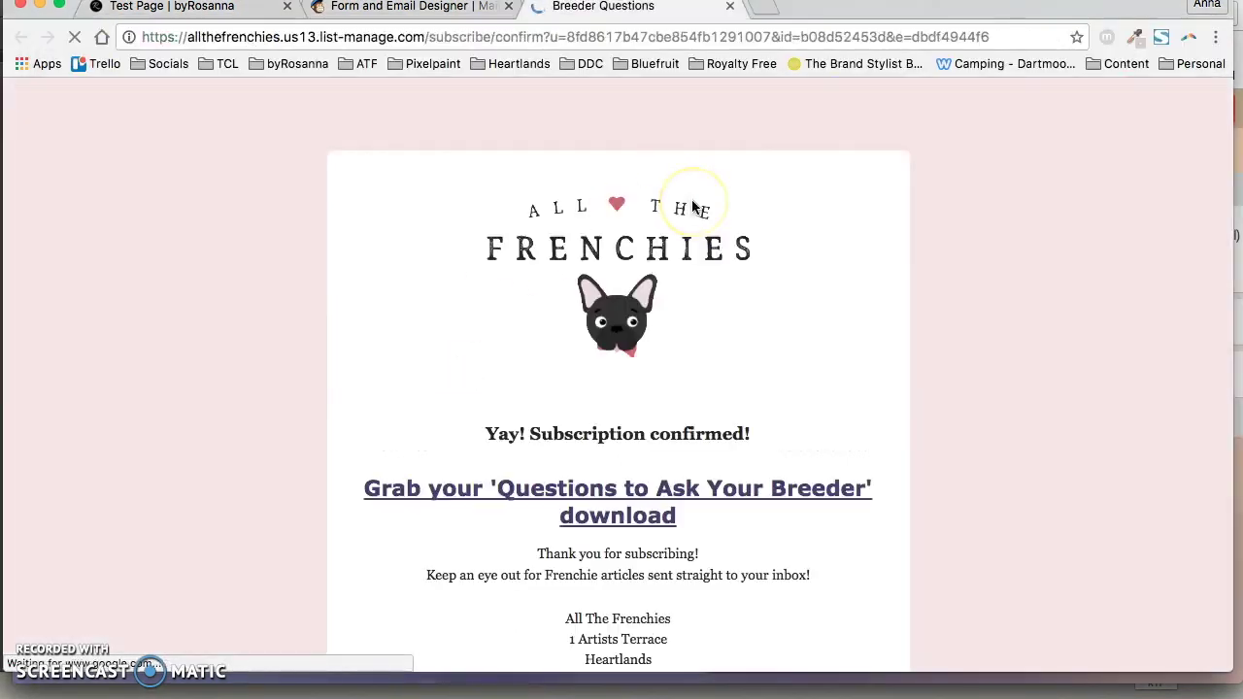
- Open the 'Questions to Ask Your Breeder' download and scroll through the QuestionsForYourBreeder-ATF.pdf guide
scroll(395, 291, down, 3)
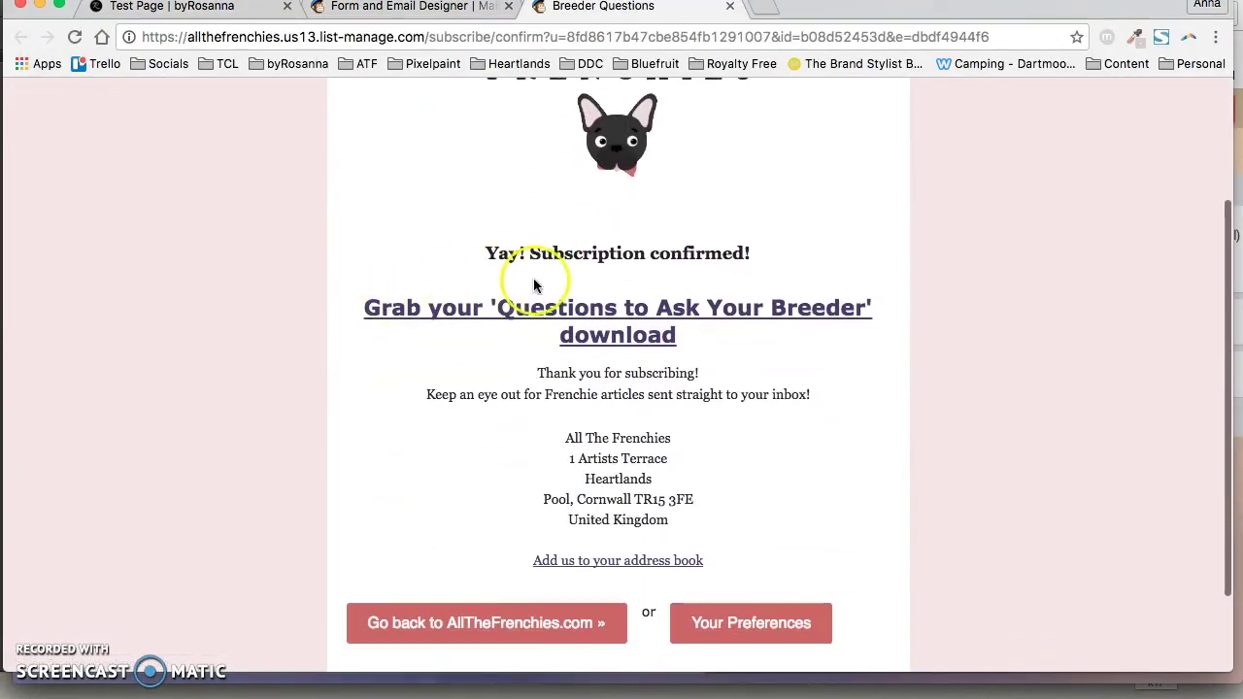
click(621, 329)
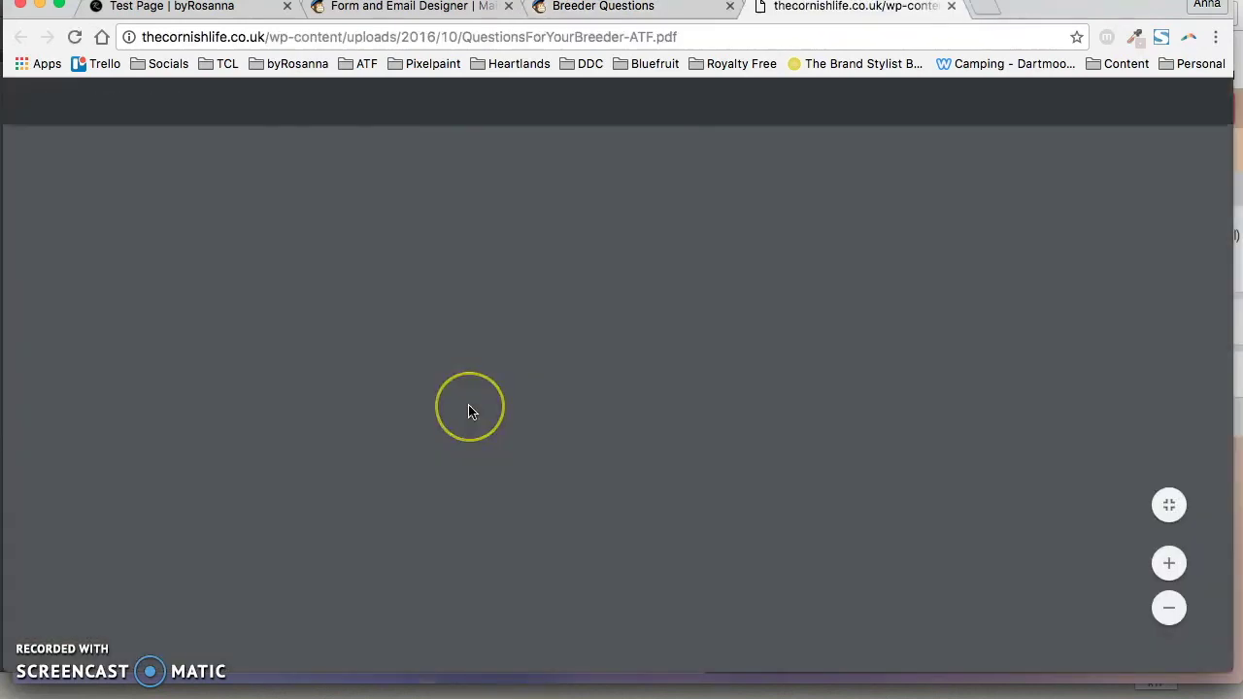
scroll(469, 412, down, 10)
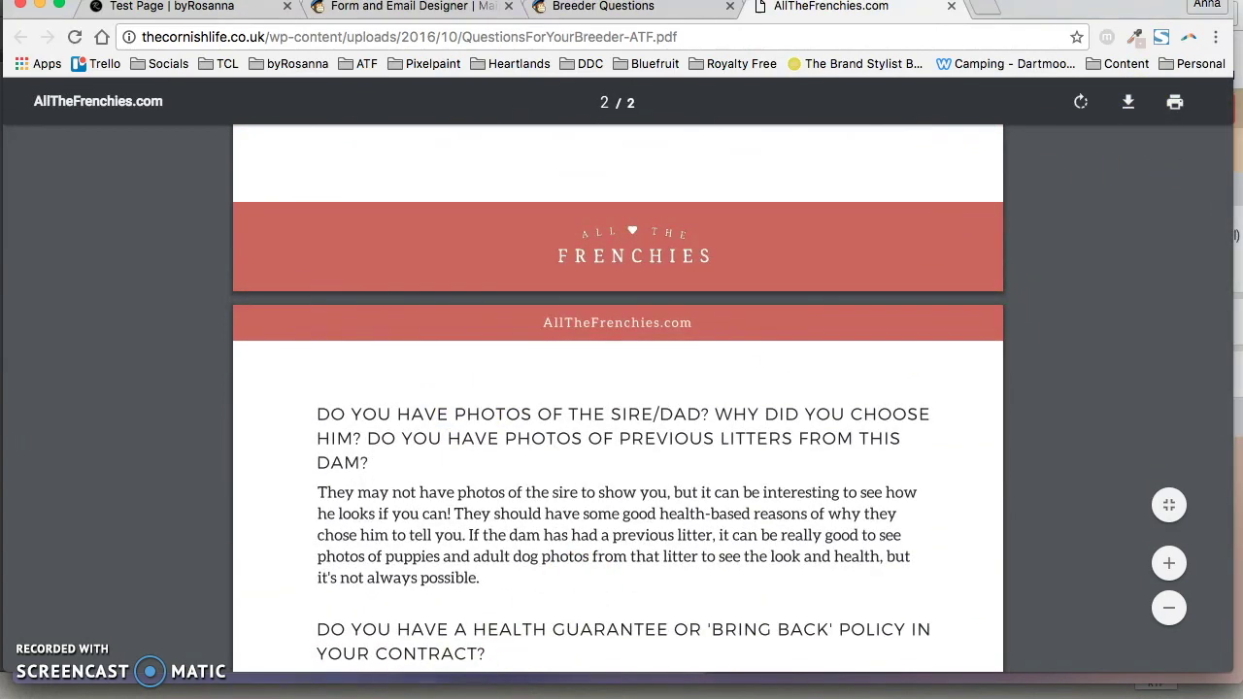
scroll(656, 337, down, 10)
scroll(655, 336, up, 20)
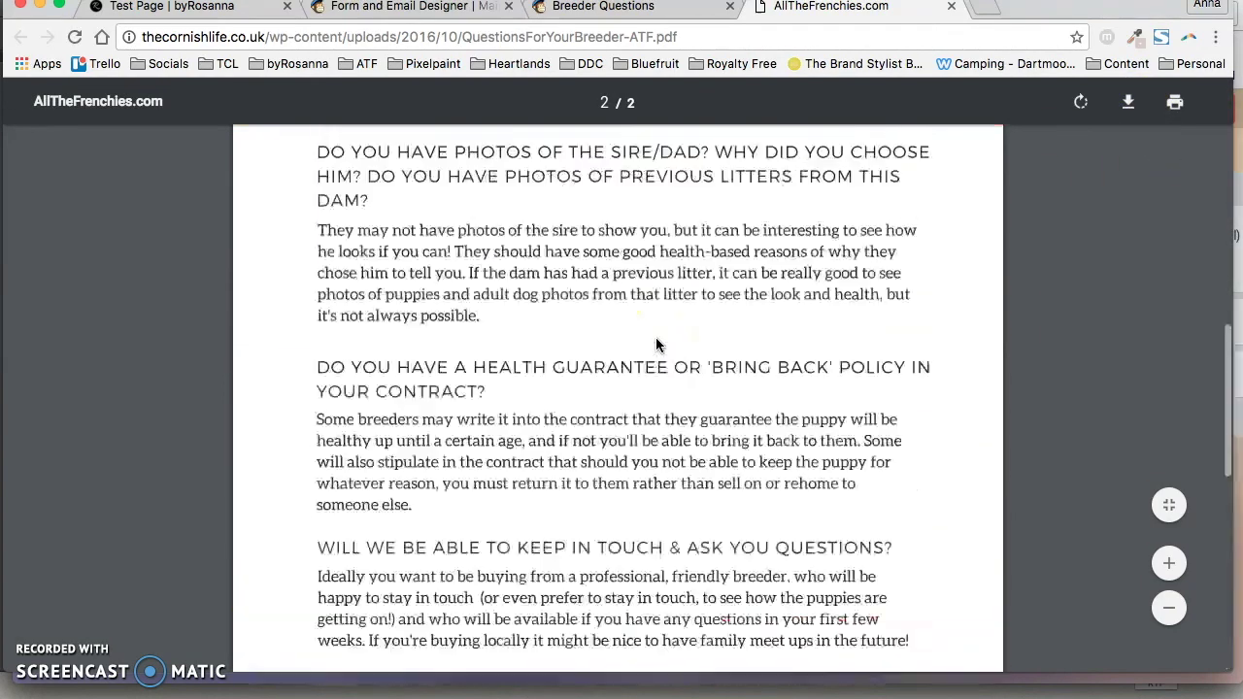